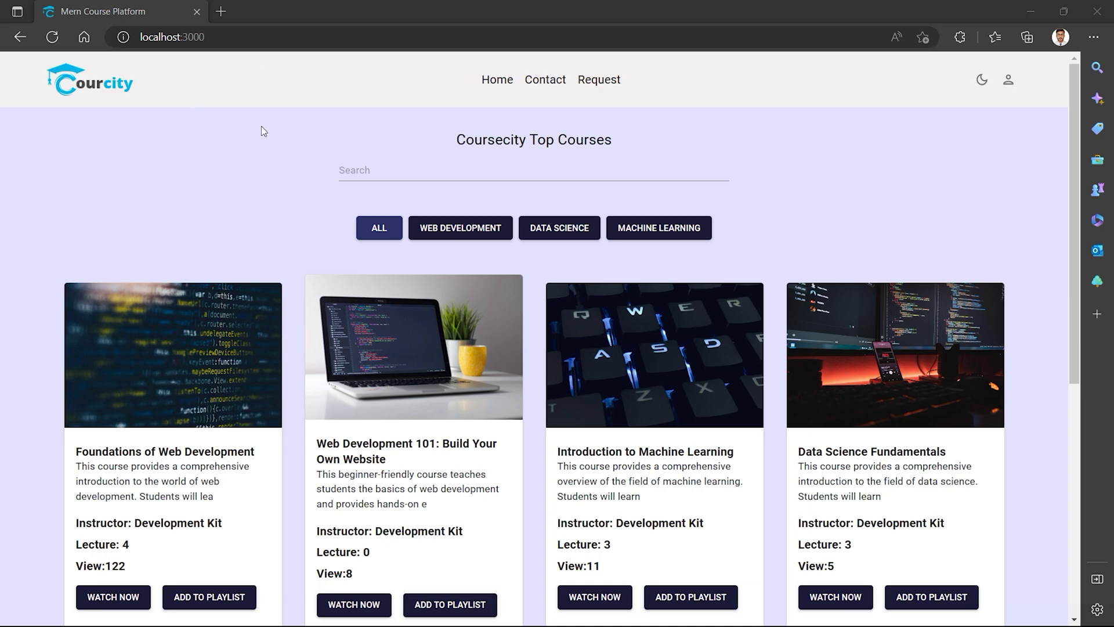
Reload the Courcity home page at localhost:3000 to refresh the top courses list.
click(53, 37)
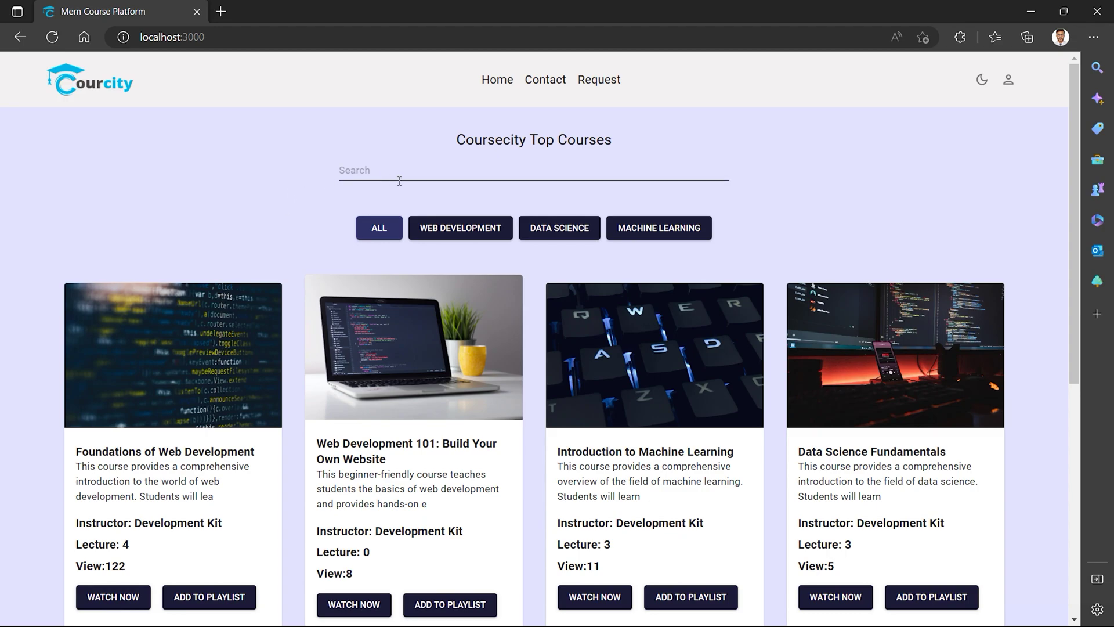
scroll(325, 224, down, 5)
scroll(184, 288, up, 3)
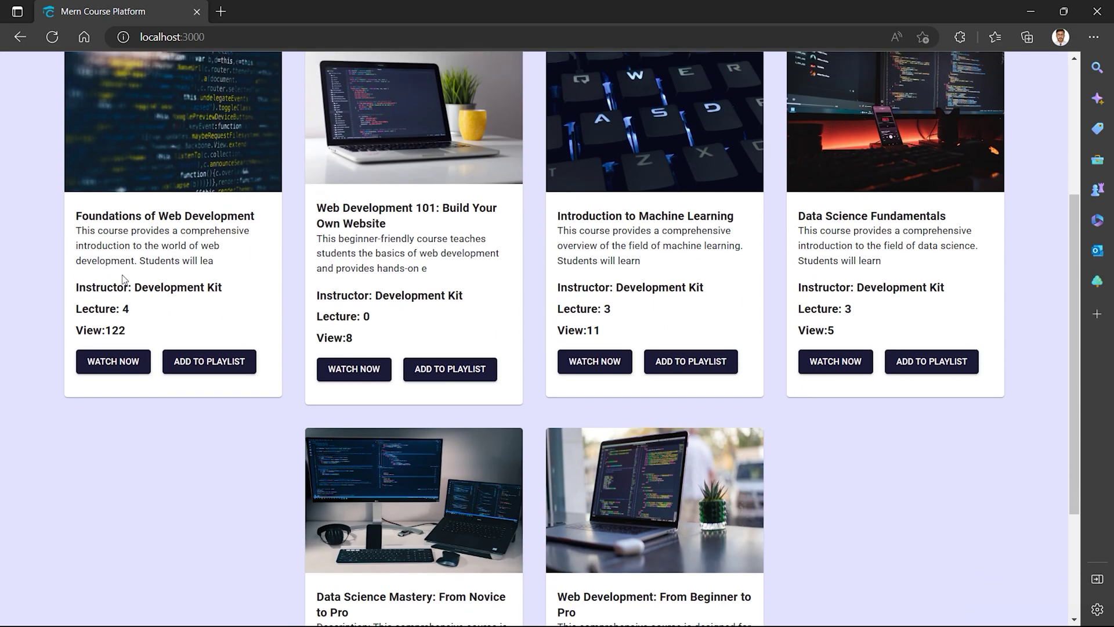
scroll(180, 385, down, 3)
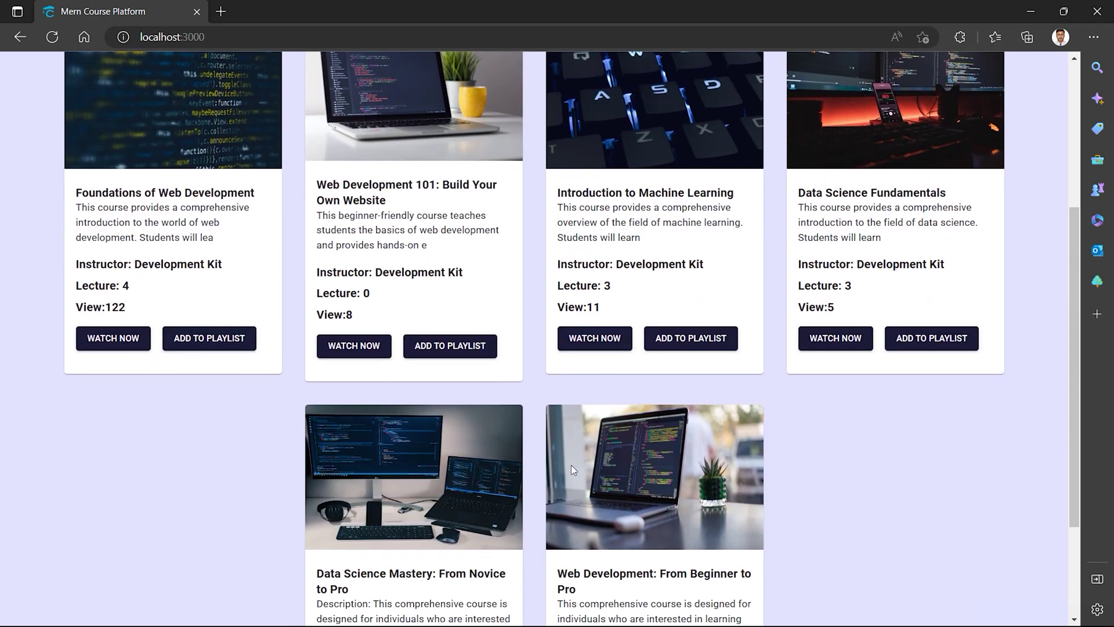
scroll(499, 493, down, 2)
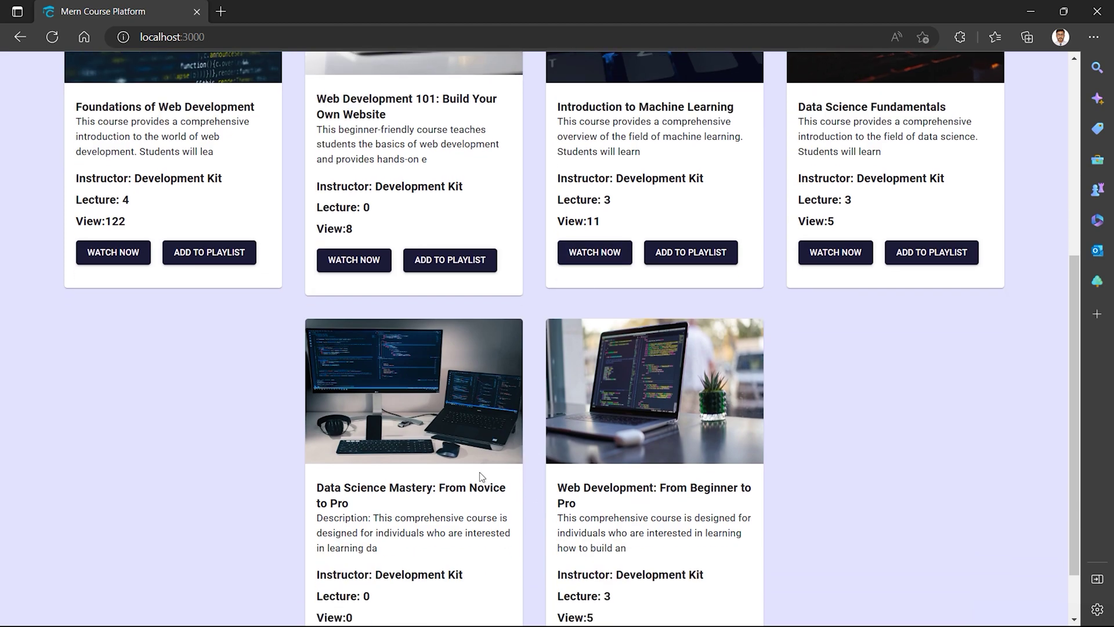
scroll(340, 432, up, 2)
scroll(155, 290, up, 3)
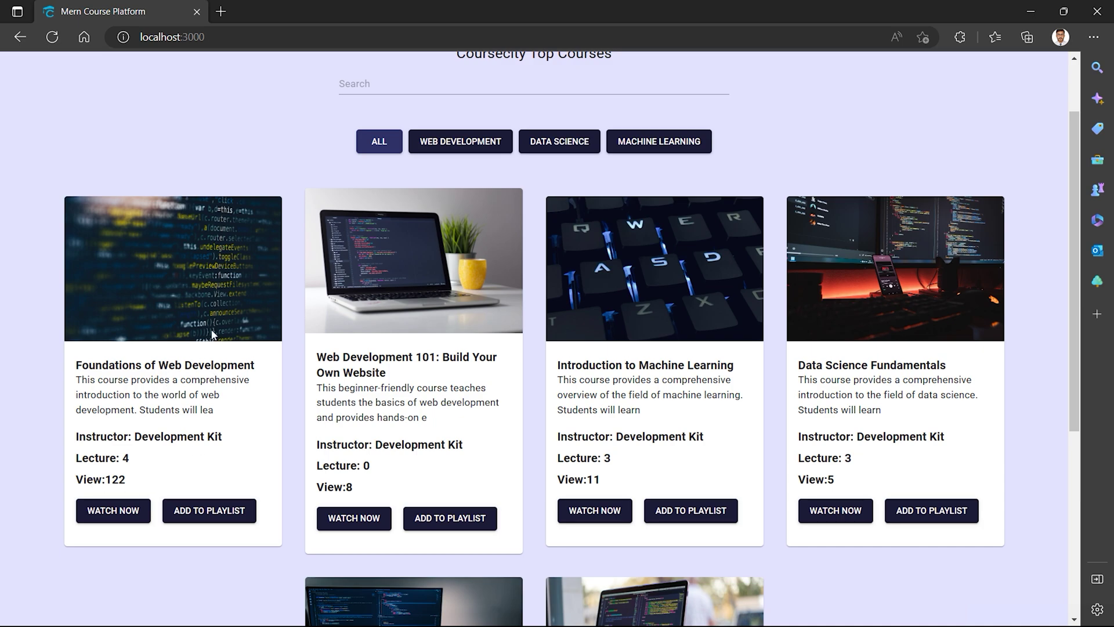
scroll(131, 361, down, 5)
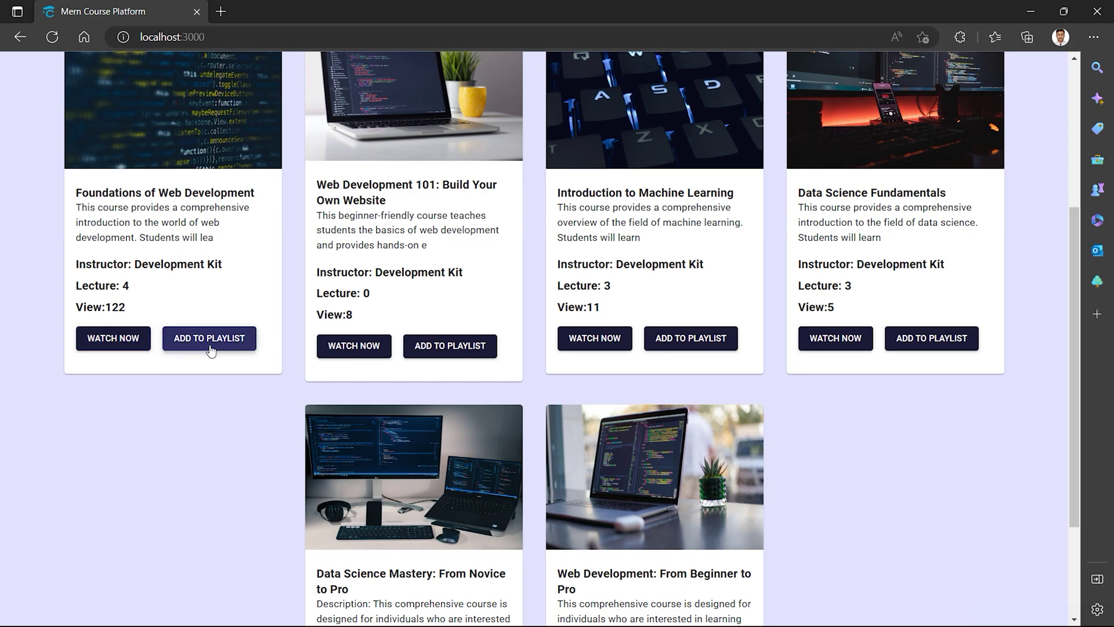
scroll(215, 358, up, 1)
scroll(213, 357, up, 3)
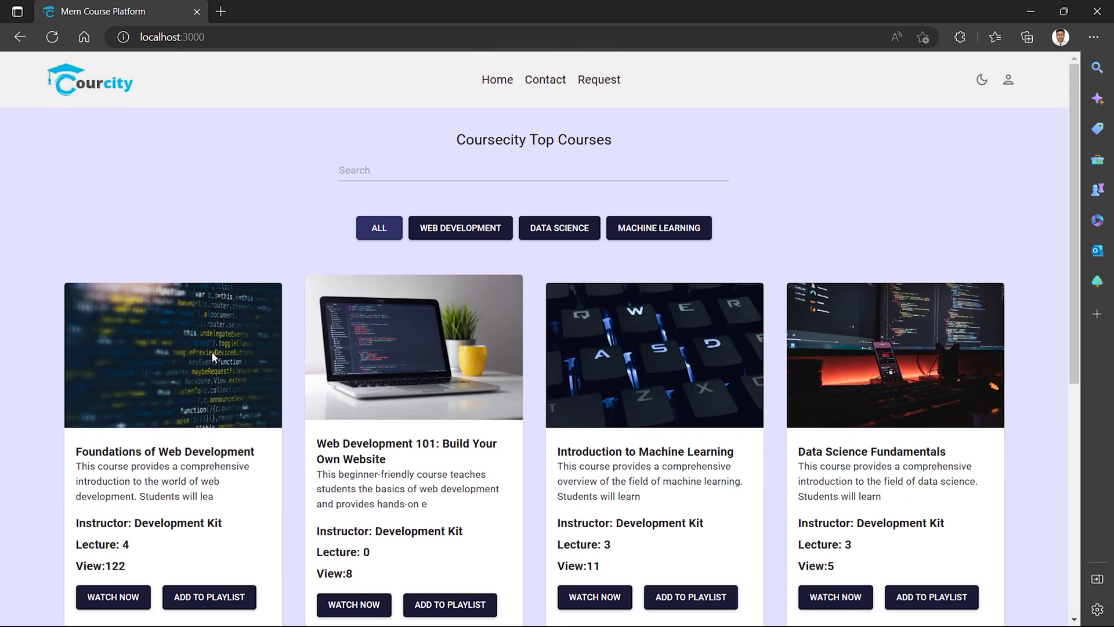
scroll(348, 220, down, 2)
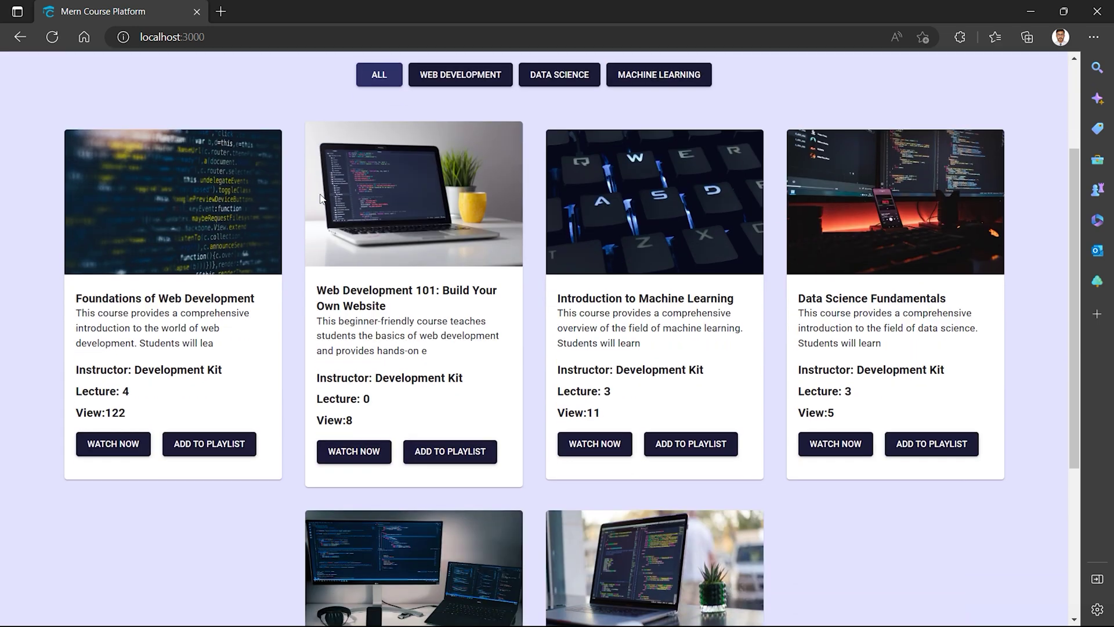
scroll(404, 258, up, 2)
click(432, 238)
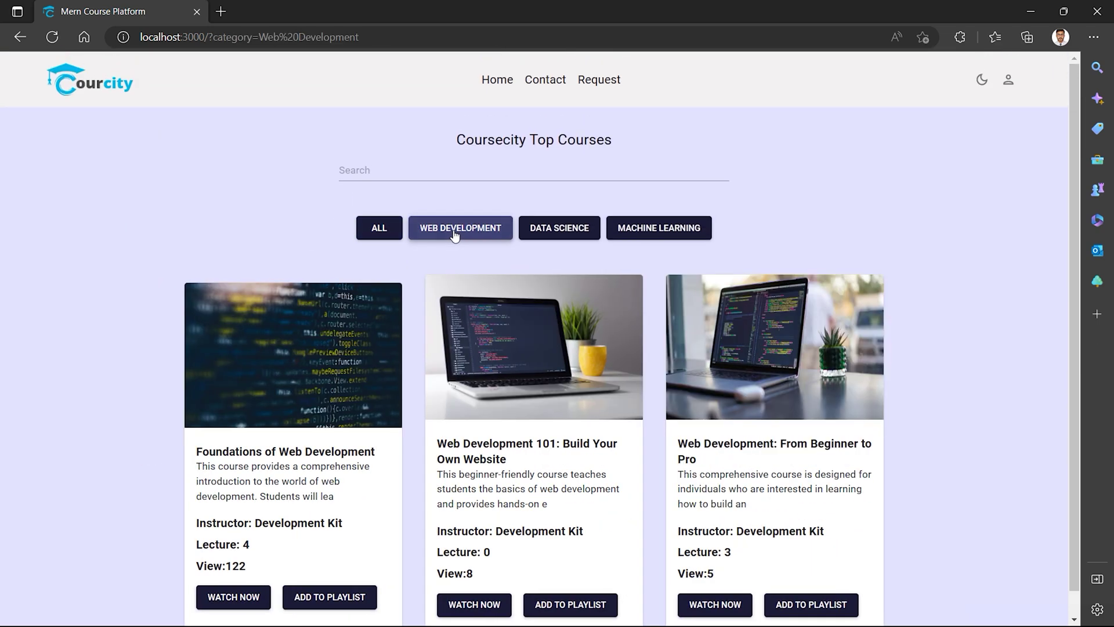
click(563, 231)
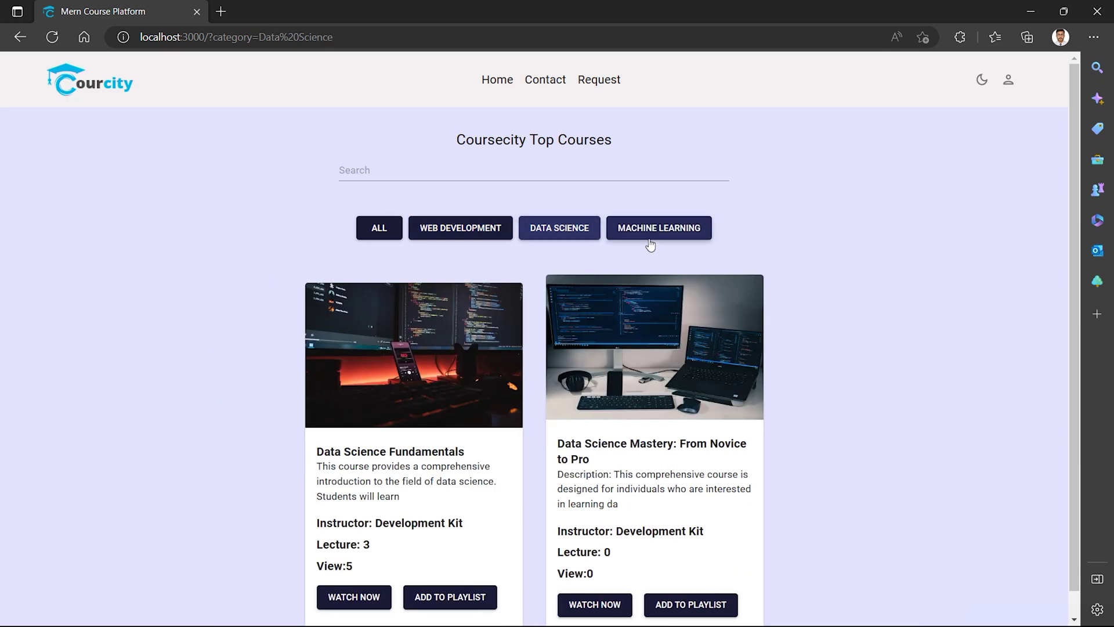
click(646, 230)
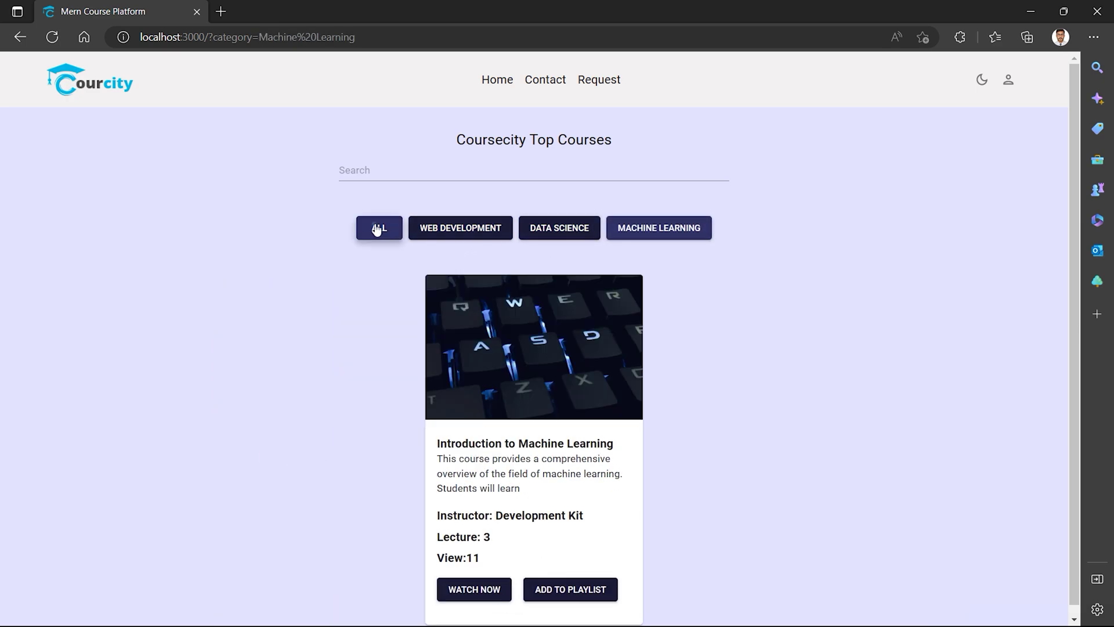
click(378, 228)
click(382, 175)
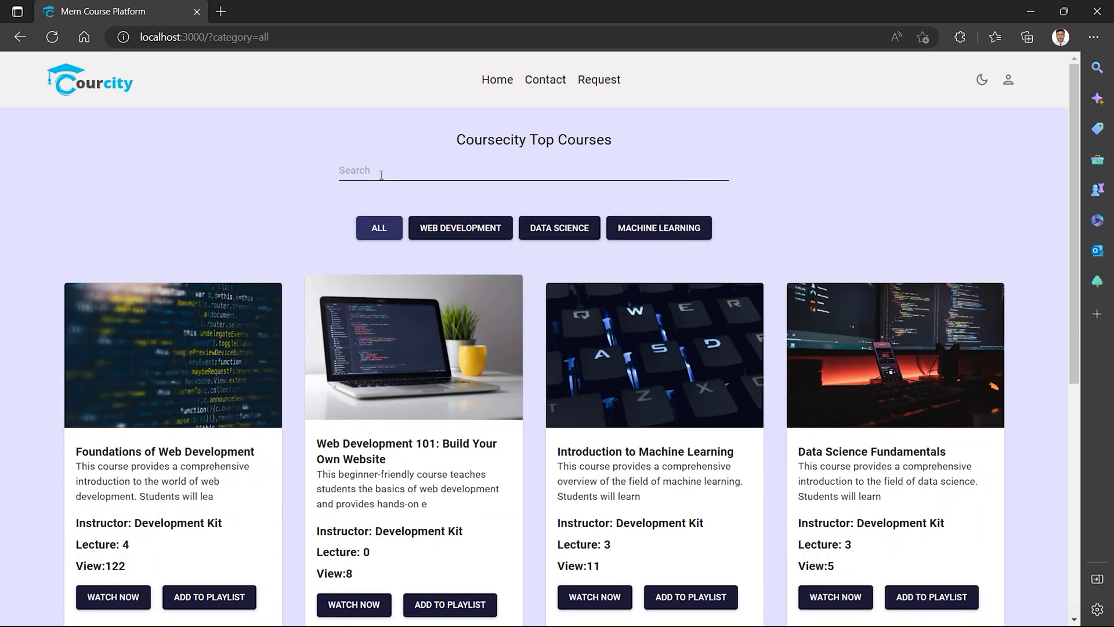
text(Machine)
key(Return)
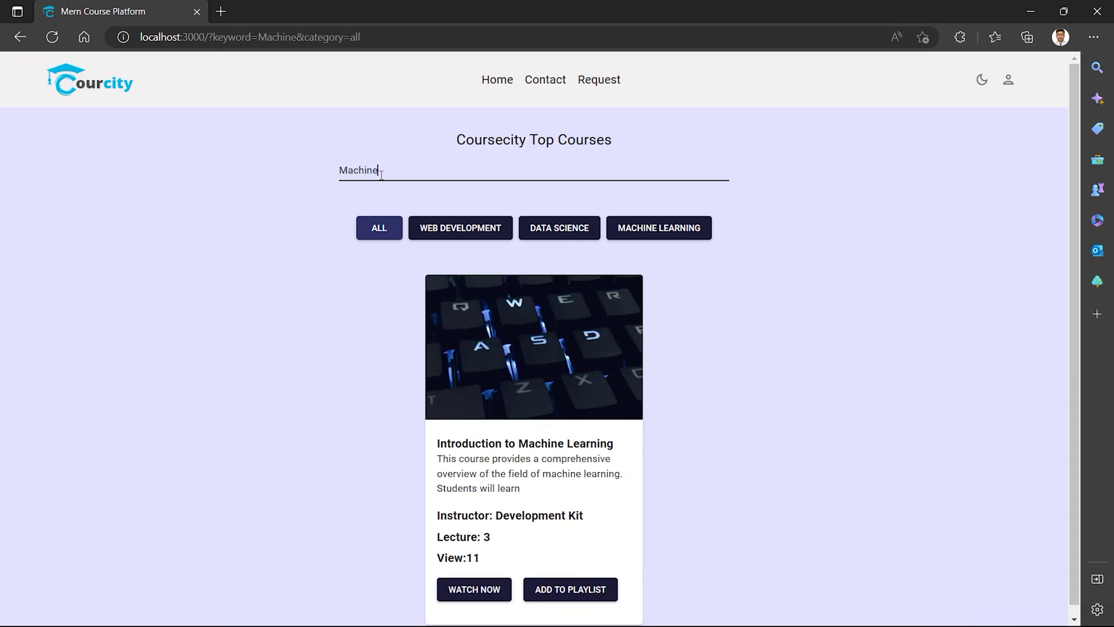
scroll(596, 504, down, 1)
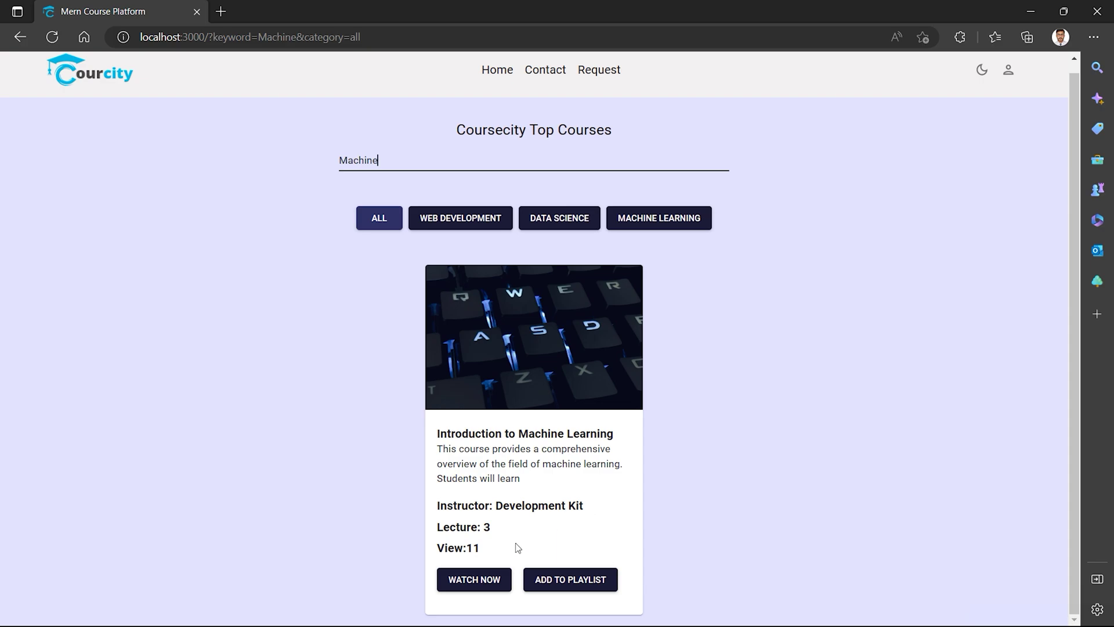
click(477, 224)
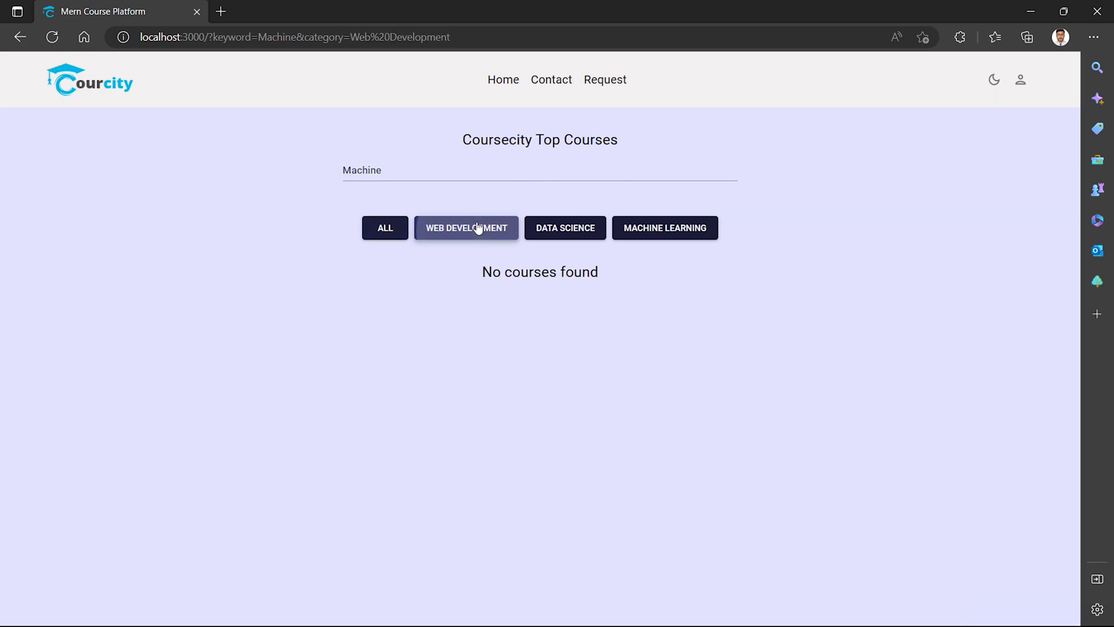
click(549, 229)
click(642, 228)
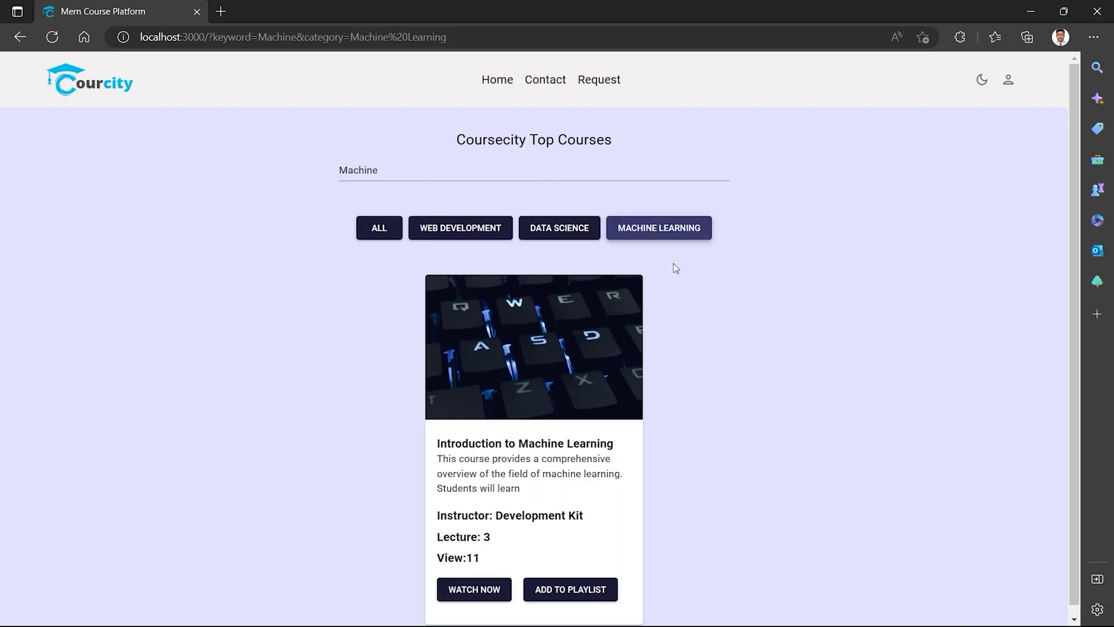
click(379, 228)
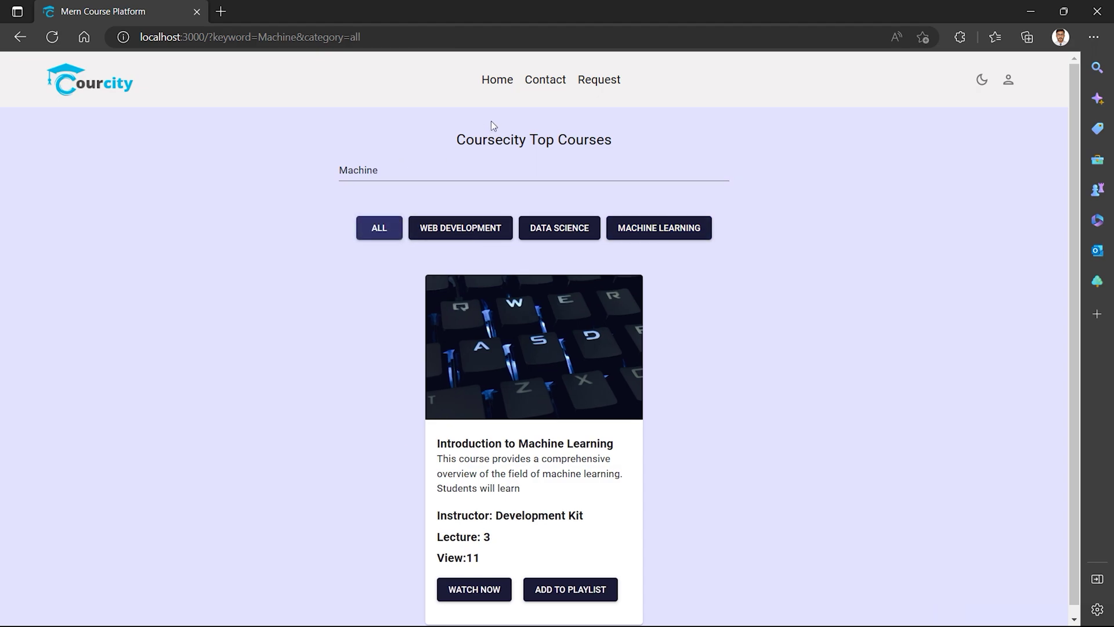
click(497, 81)
click(371, 170)
double_click(358, 170)
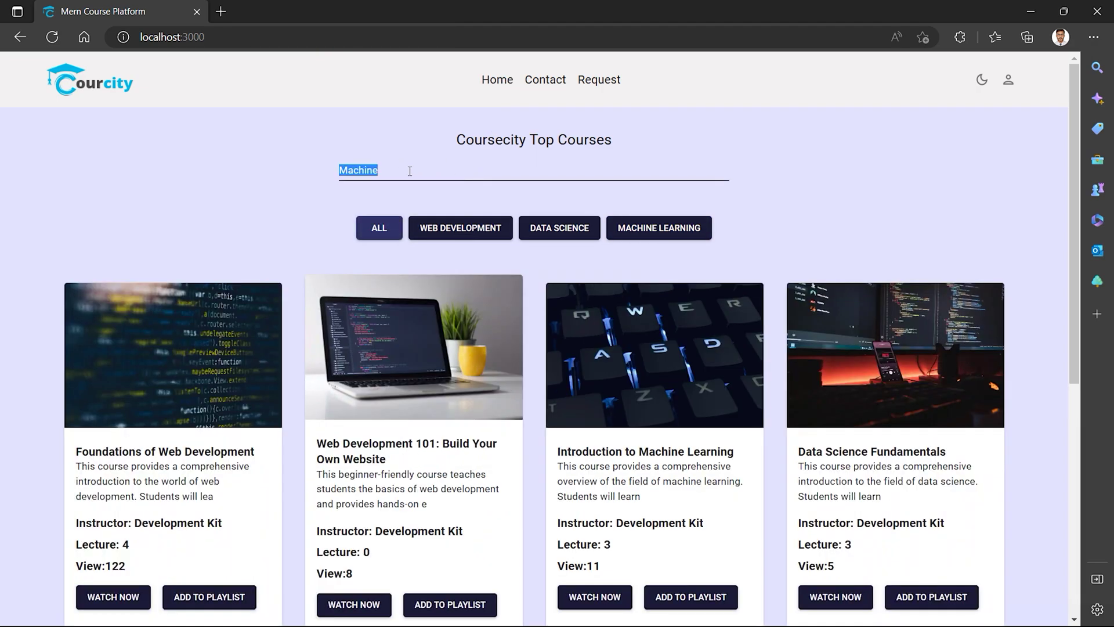
key(BackSpace)
click(256, 185)
key(F5)
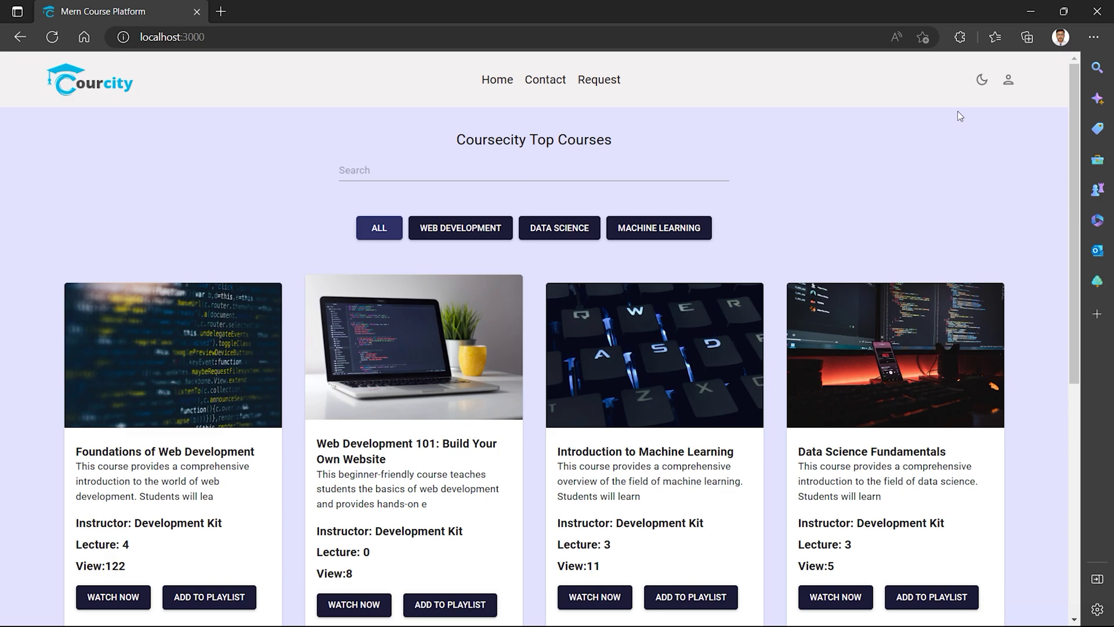
click(982, 80)
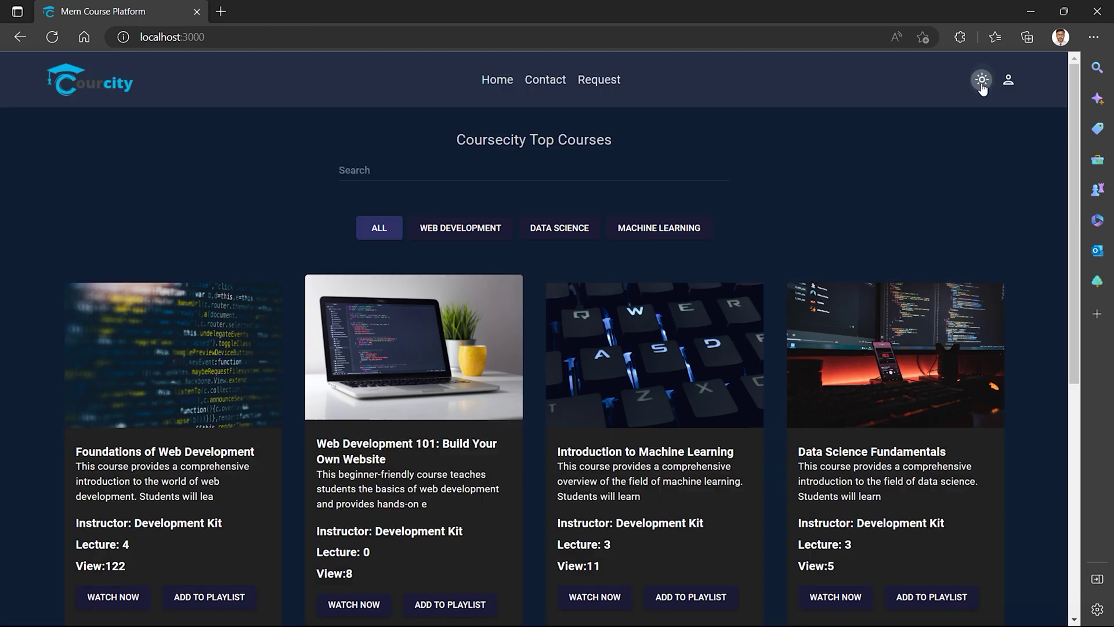
scroll(475, 305, down, 7)
scroll(494, 382, up, 7)
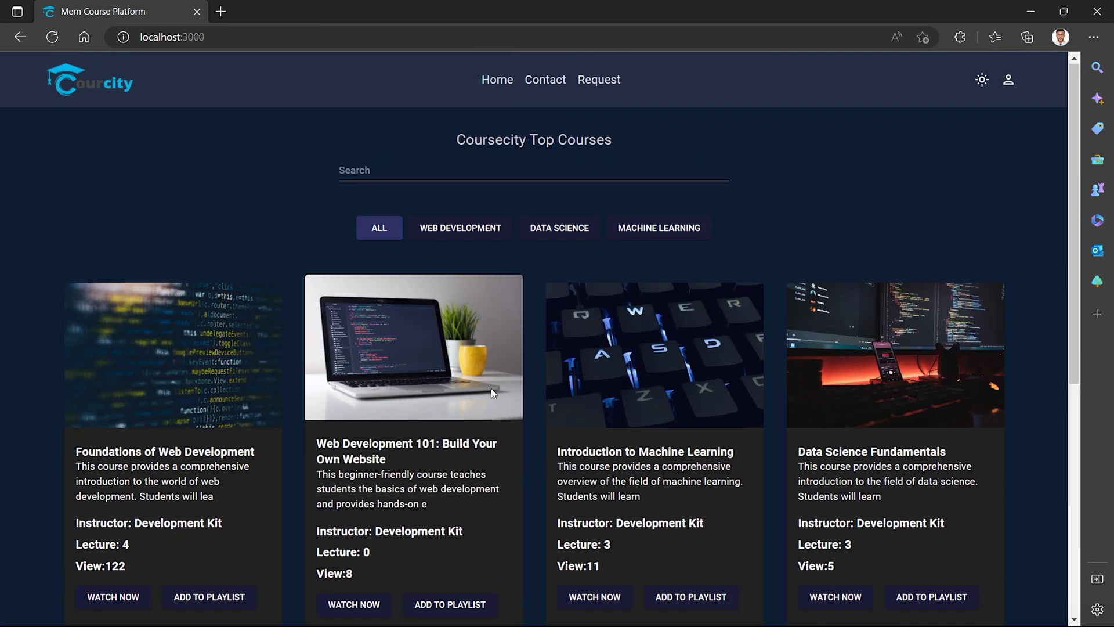
click(451, 228)
click(551, 230)
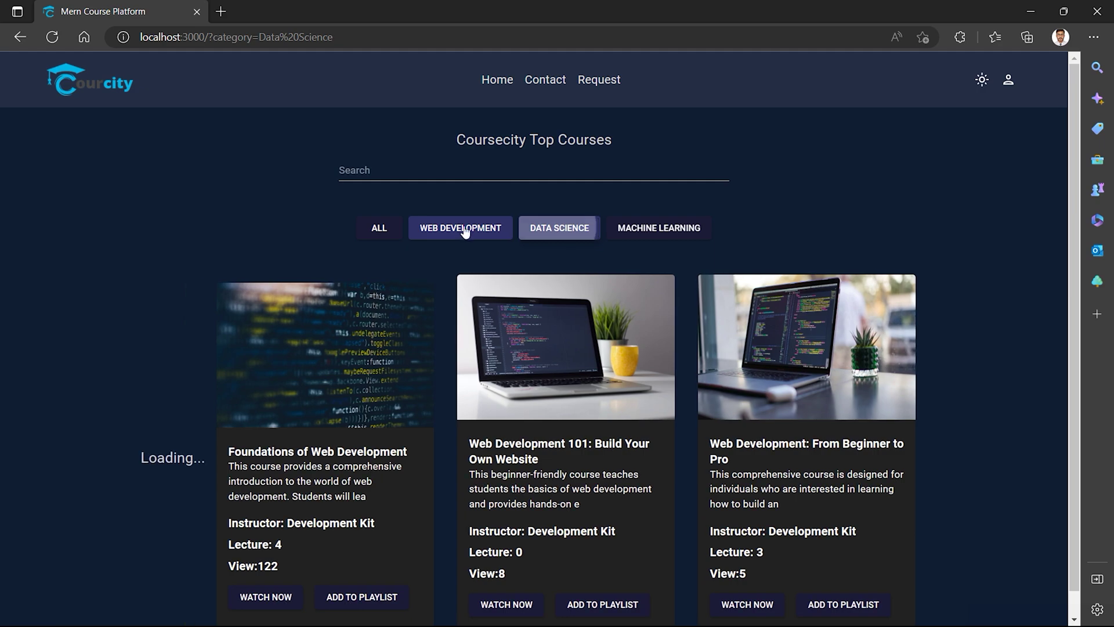
click(387, 229)
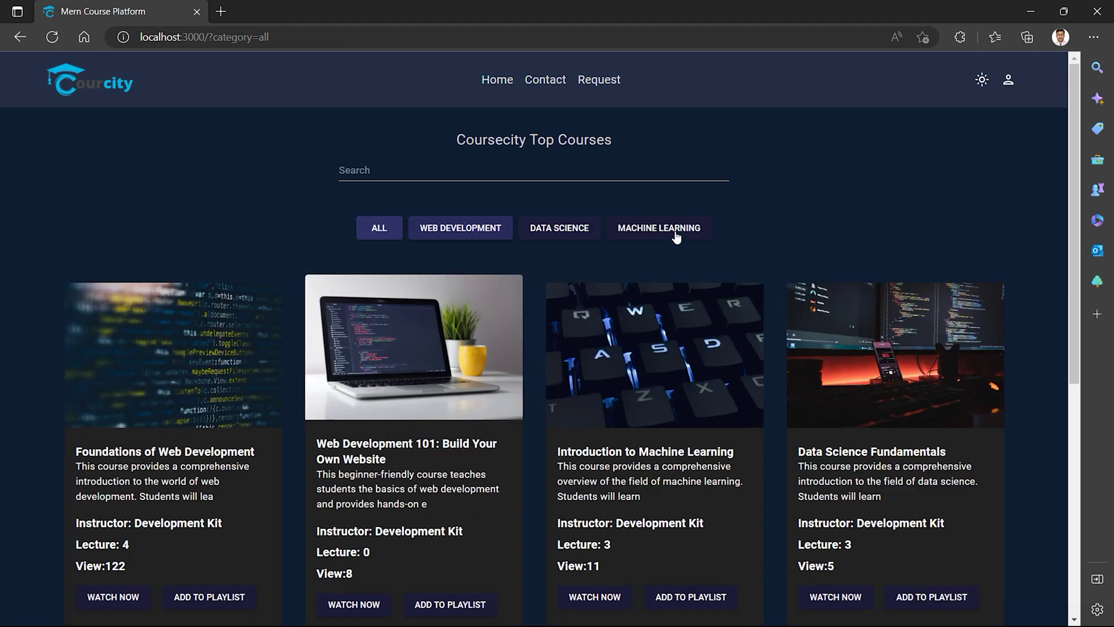
click(981, 82)
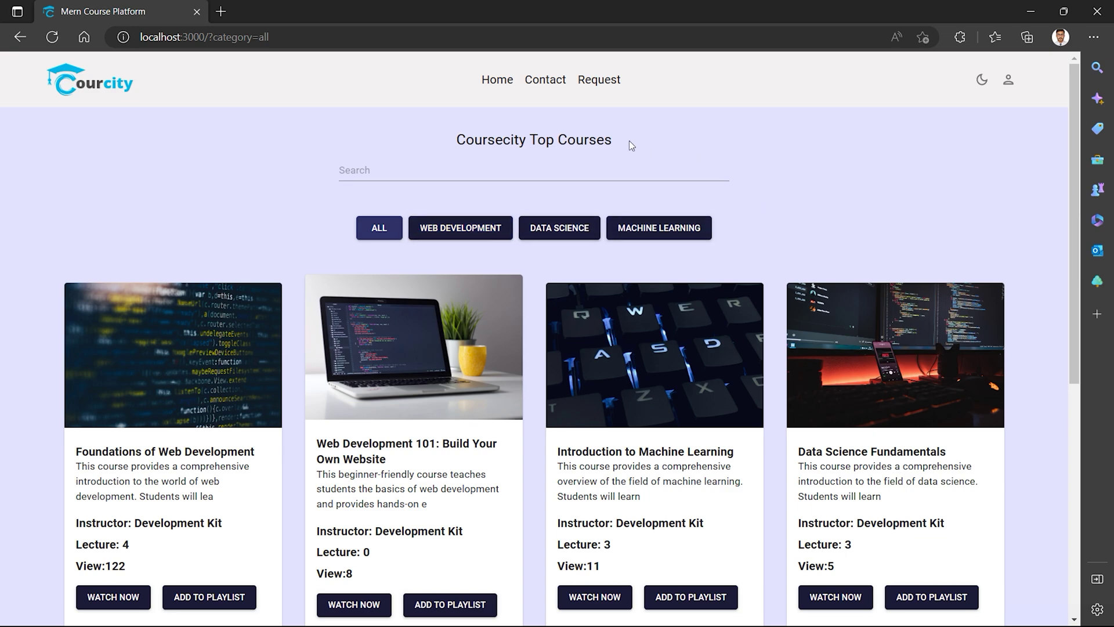
Go through Contact to the empty Request Course form, toggling dark theme on and off.
click(537, 87)
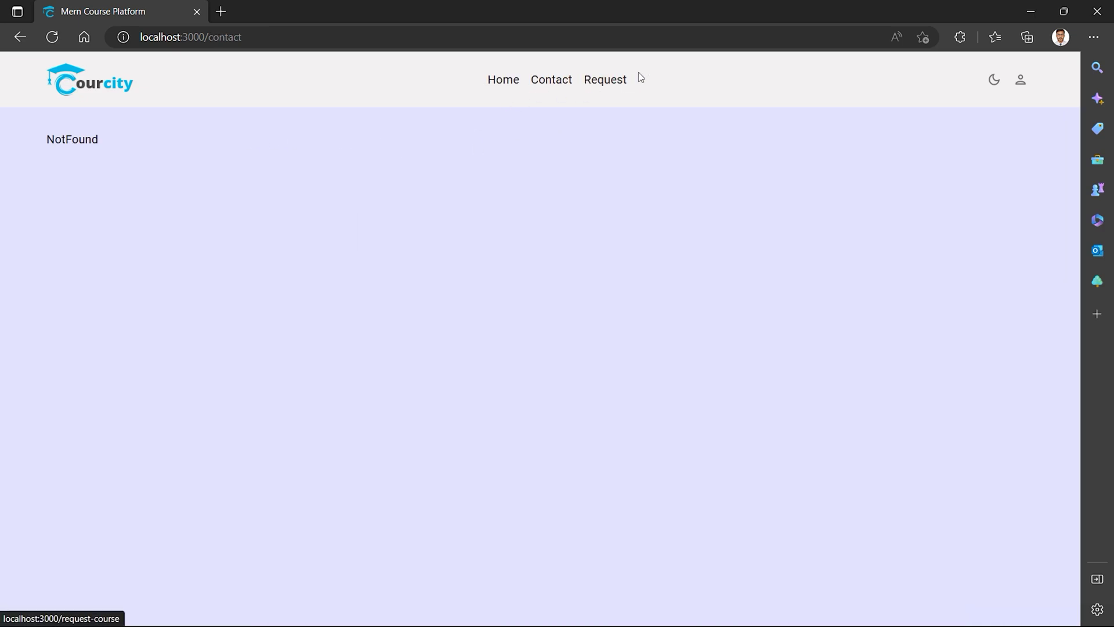
click(611, 79)
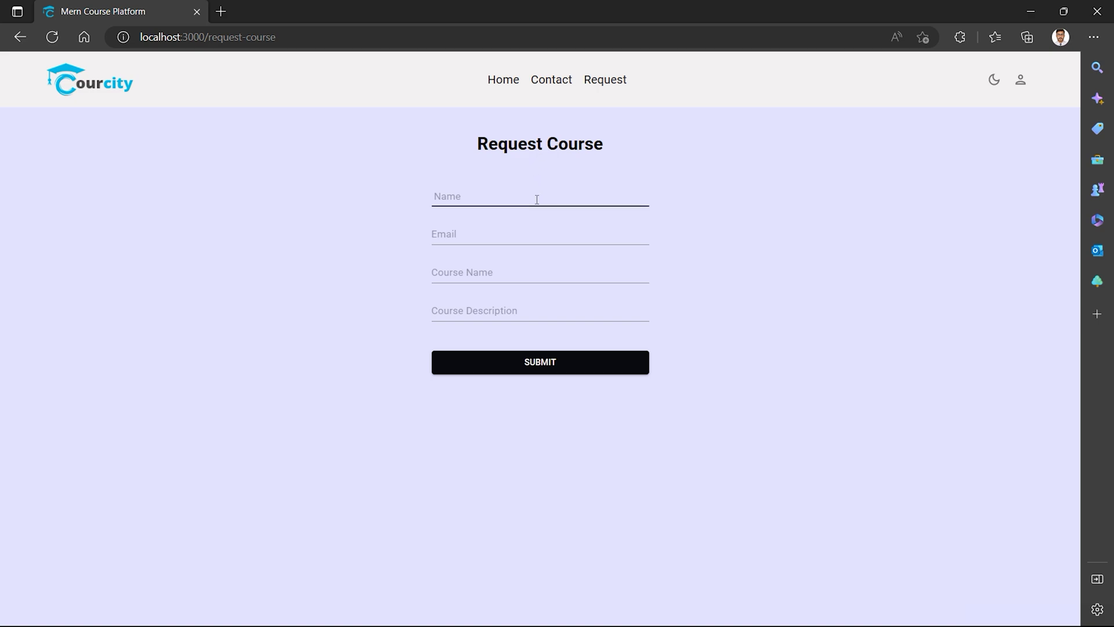
click(1021, 87)
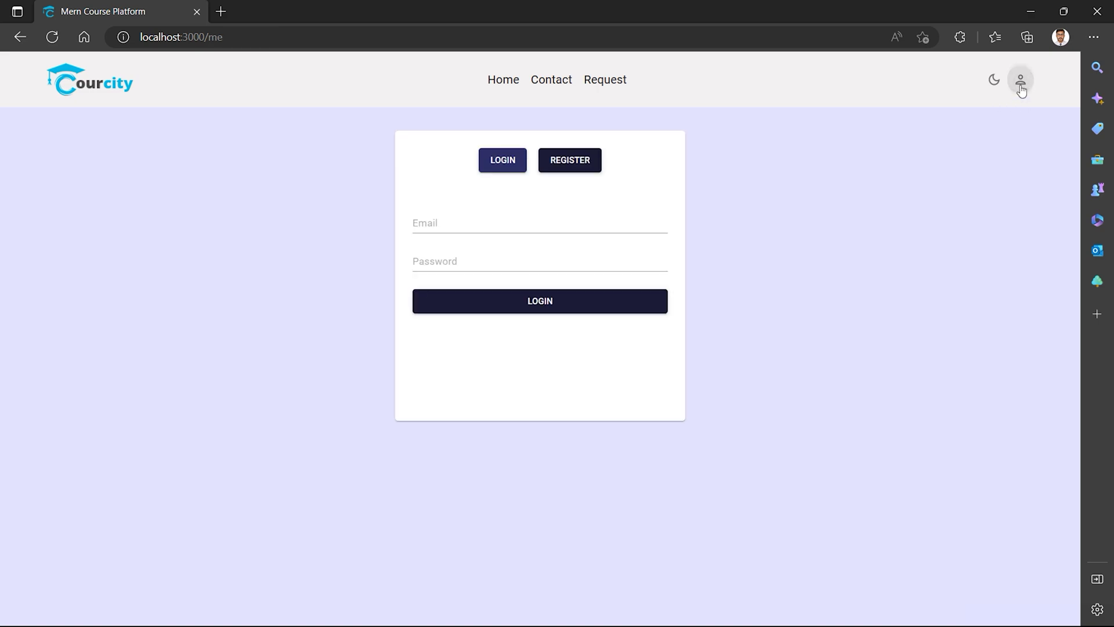
click(622, 85)
click(992, 82)
click(991, 83)
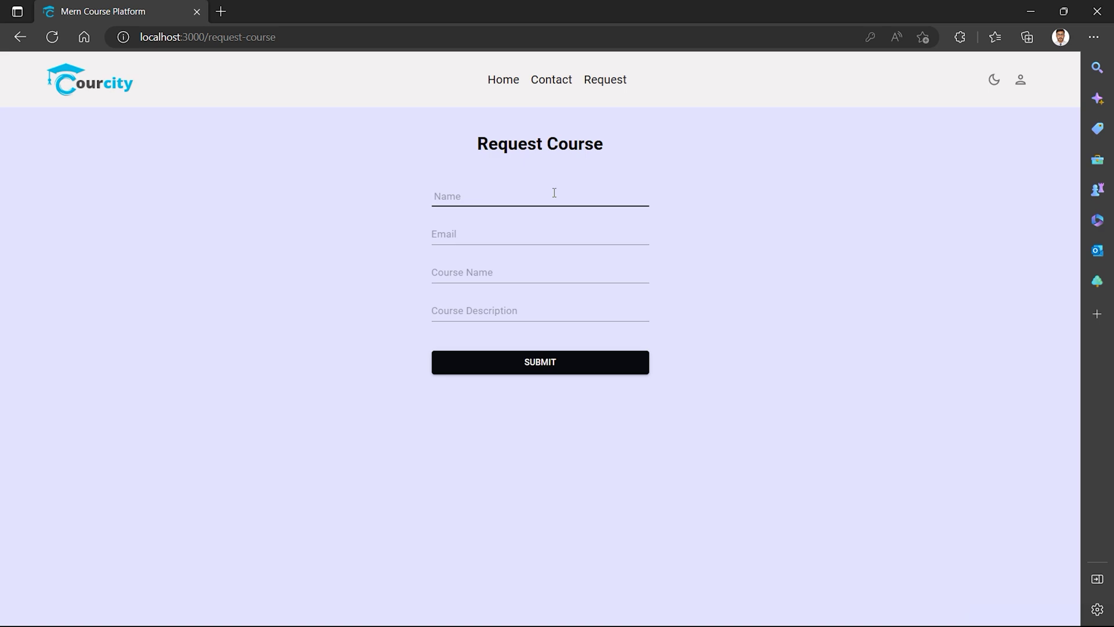
Enter the requester's full name with corrected spelling and a saved email address.
click(477, 196)
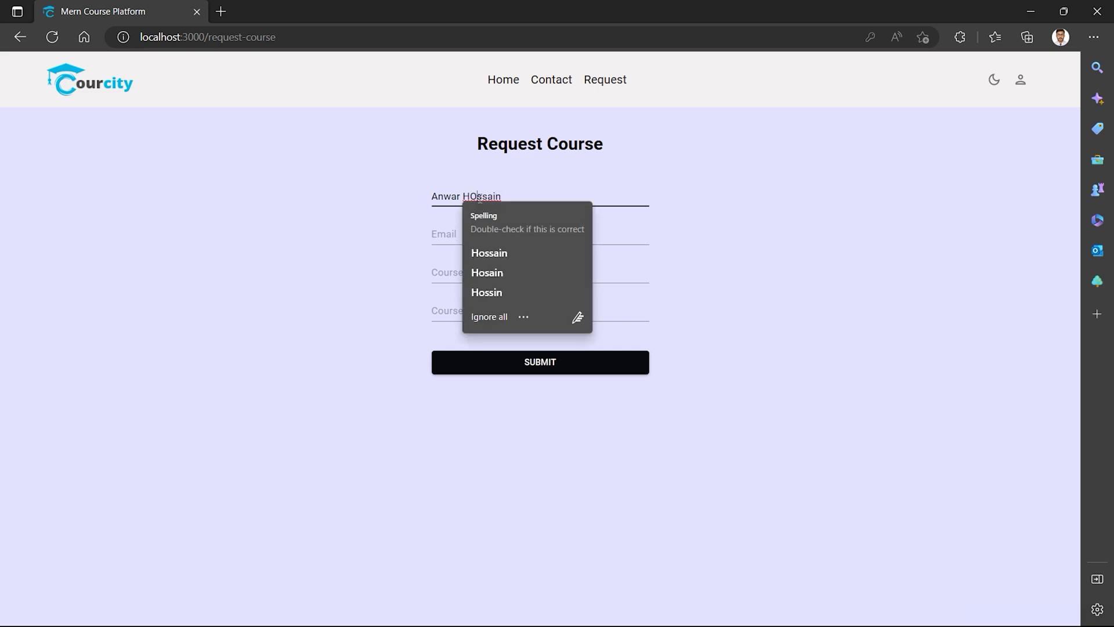
key(BackSpace)
text(o)
click(517, 235)
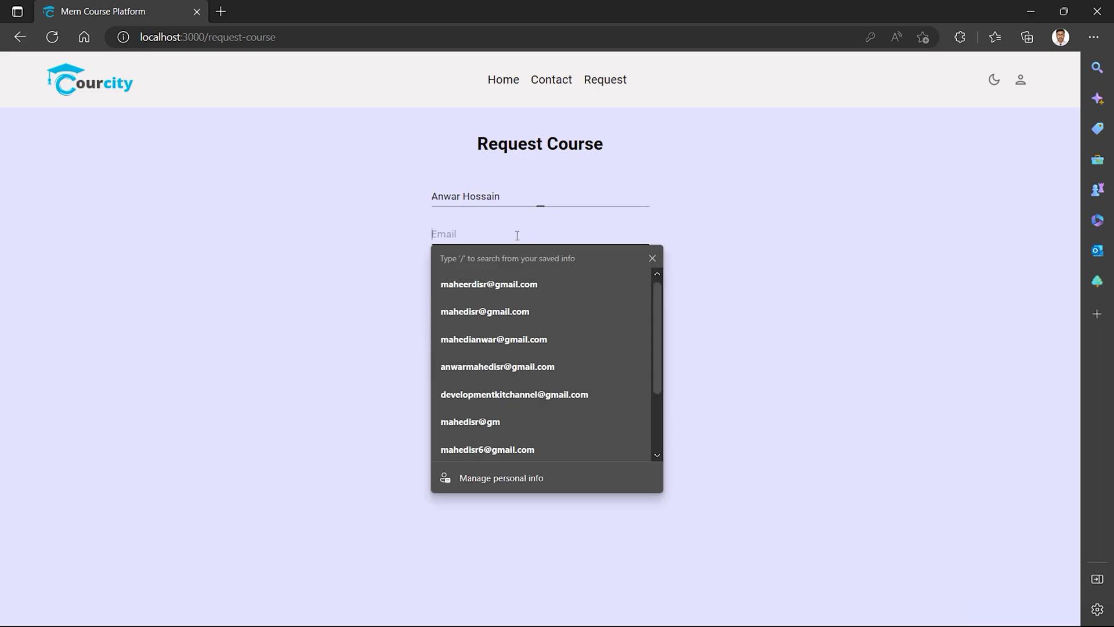
click(503, 284)
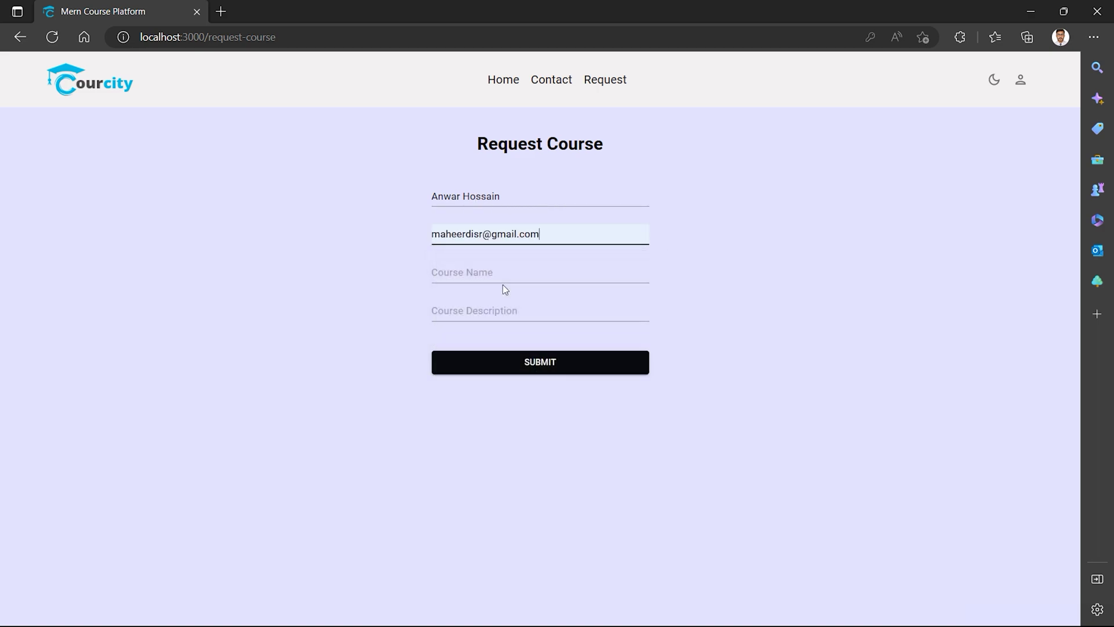
click(499, 273)
Request 'Web development 101' with description 'This course if live on udemy platform....' and submit.
text(Webdevel)
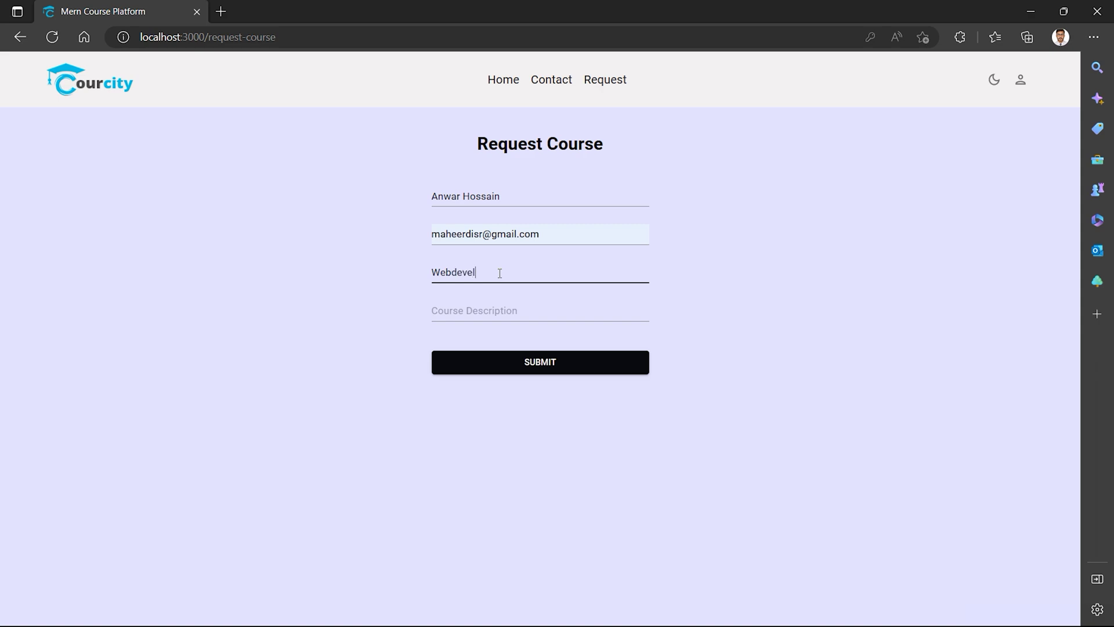
text(opment 101)
click(454, 274)
click(497, 309)
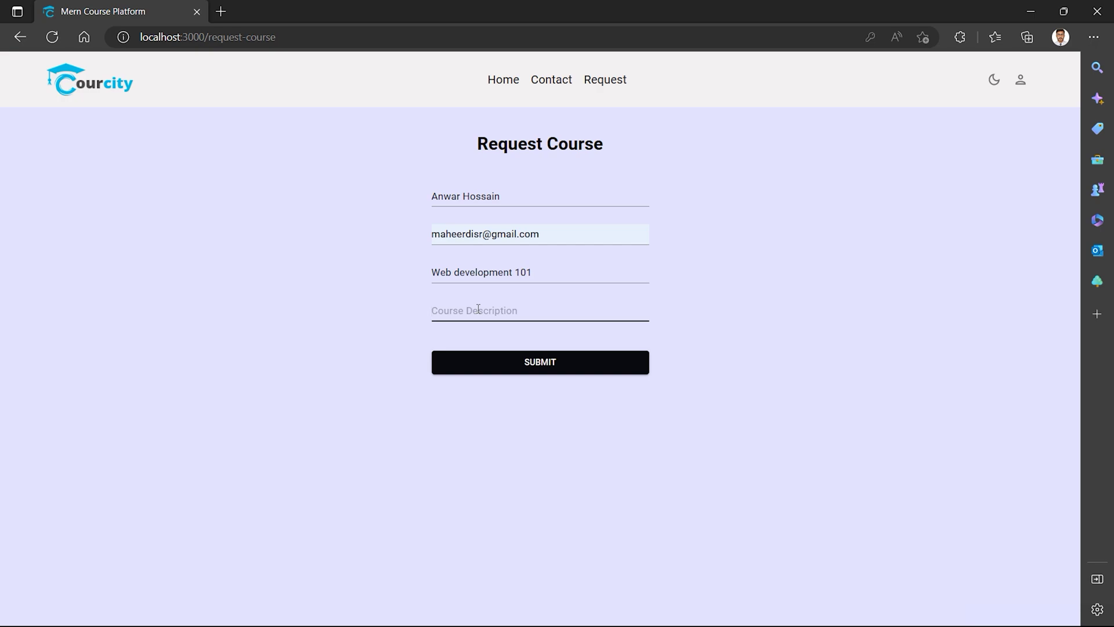
text(This course if live on udemy platform)
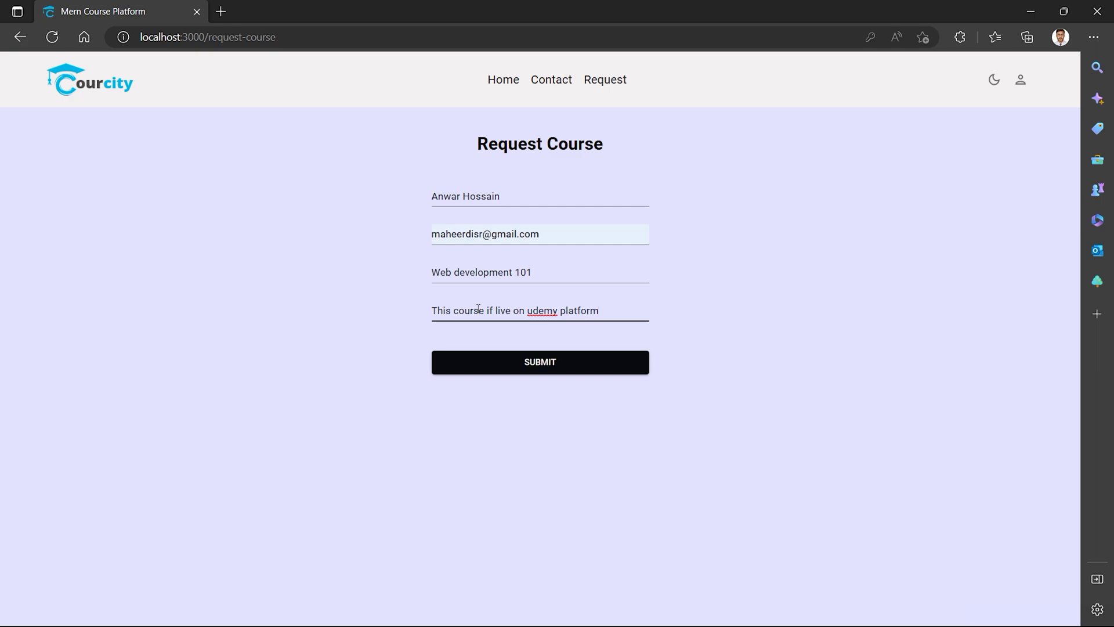
text(....)
click(534, 368)
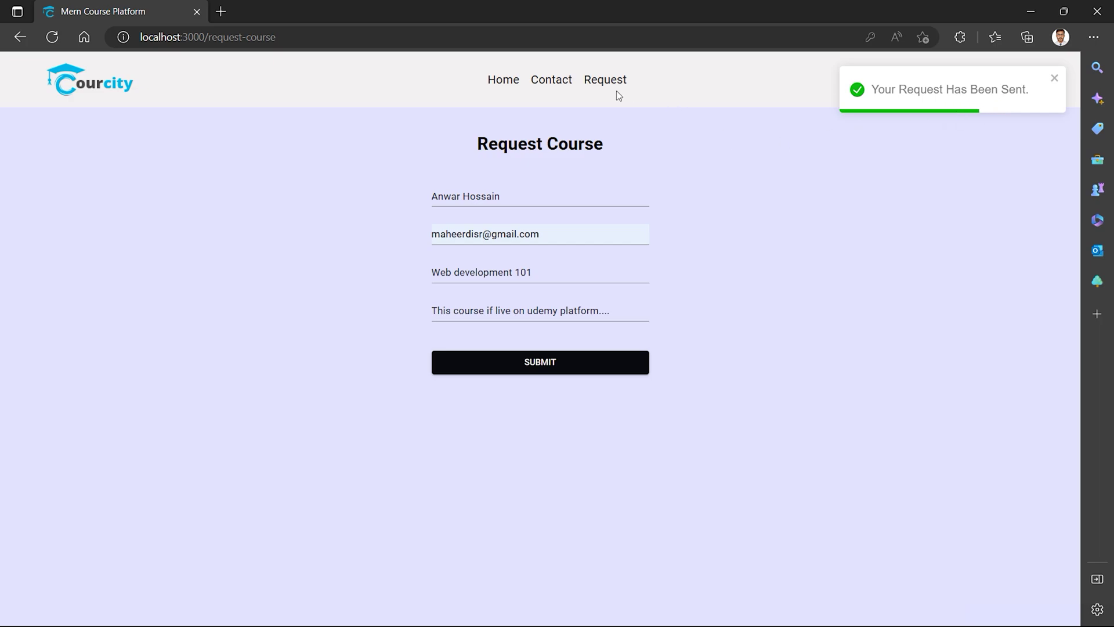
click(516, 81)
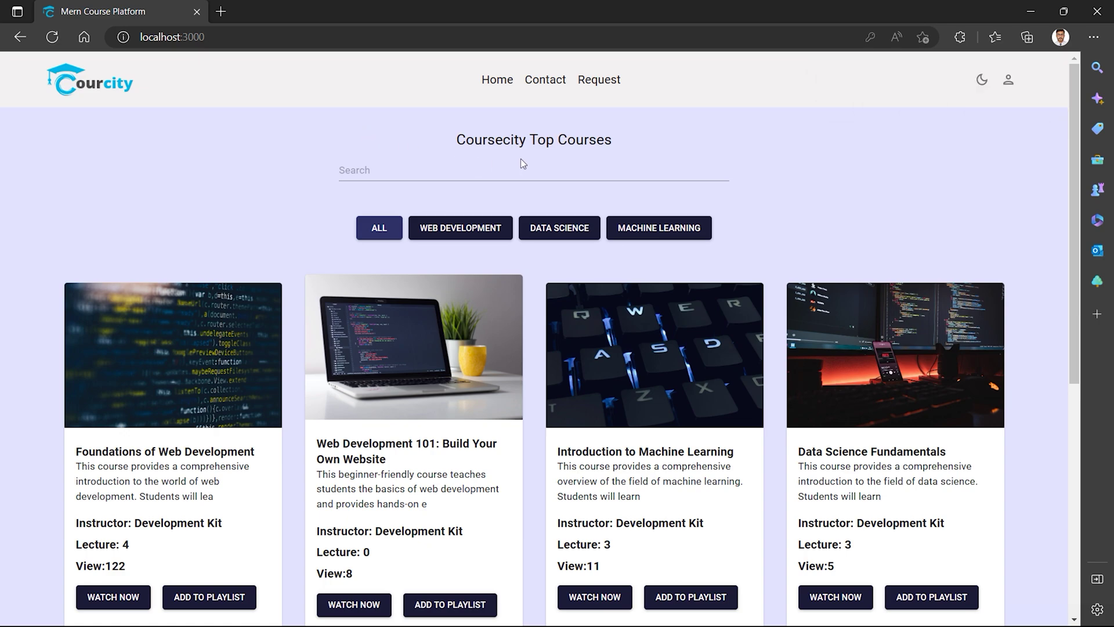
Scroll through the Coursecity Top Courses listing on the home page.
triple_click(503, 139)
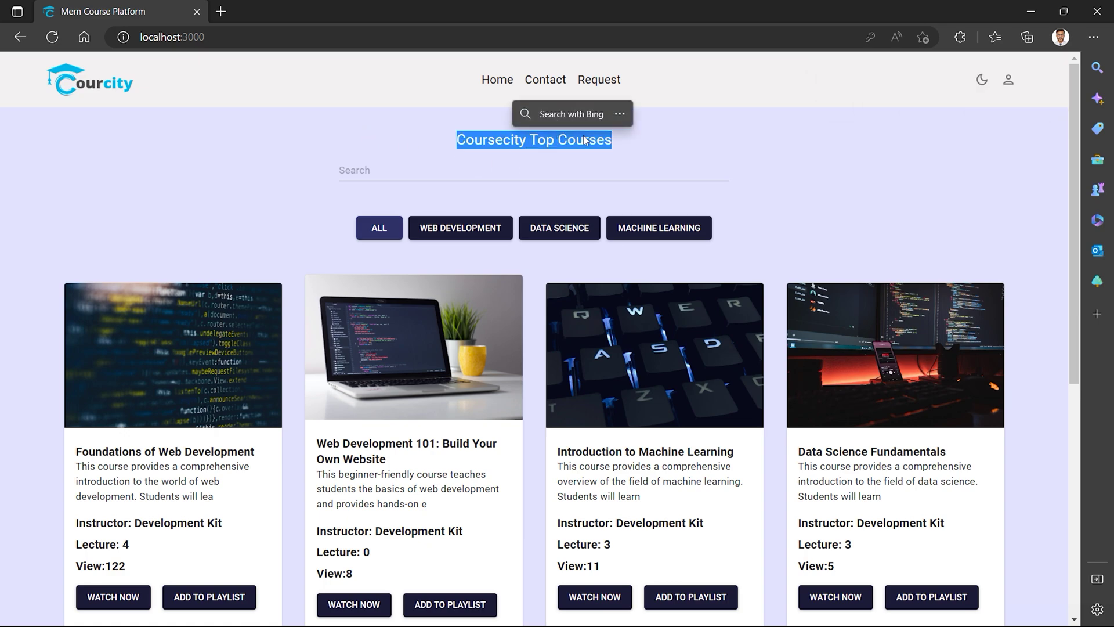
click(559, 148)
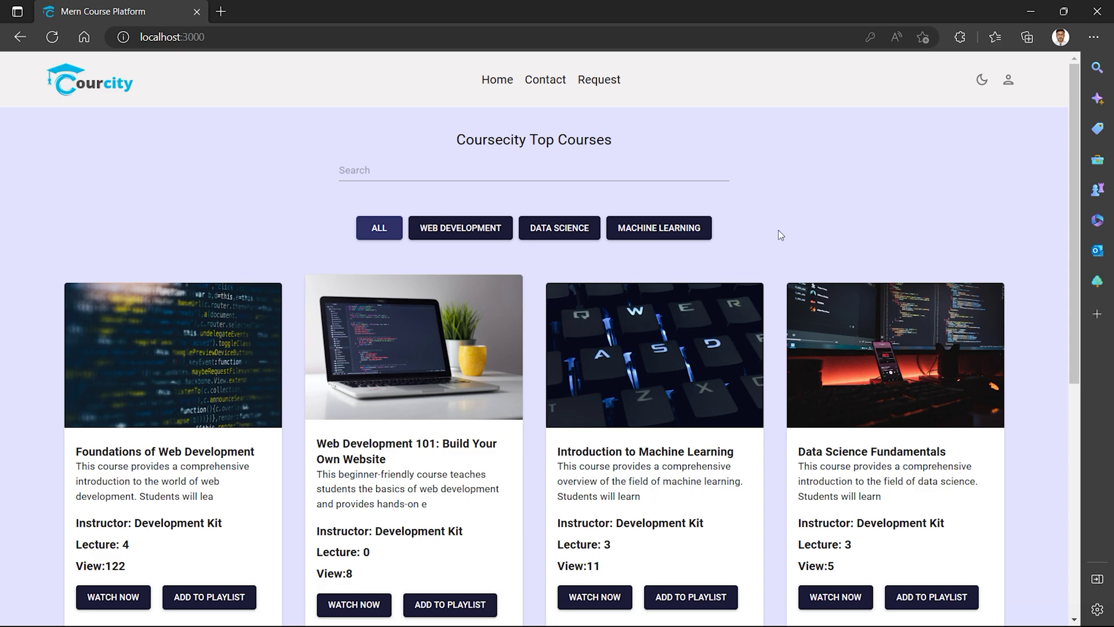
scroll(900, 367, down, 4)
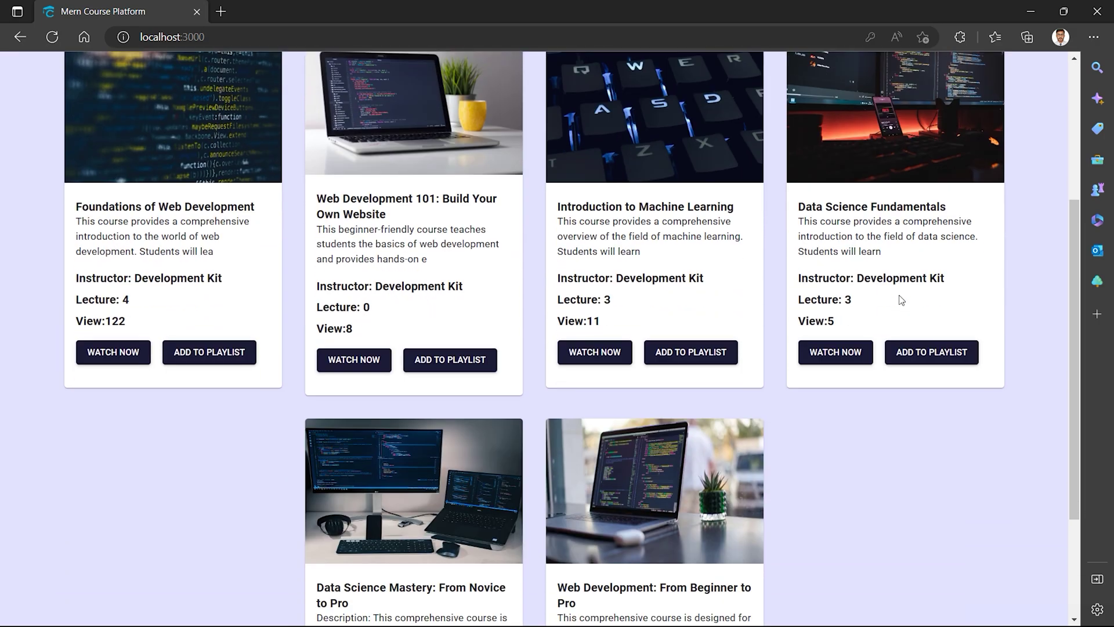
scroll(708, 325, up, 4)
scroll(426, 343, down, 3)
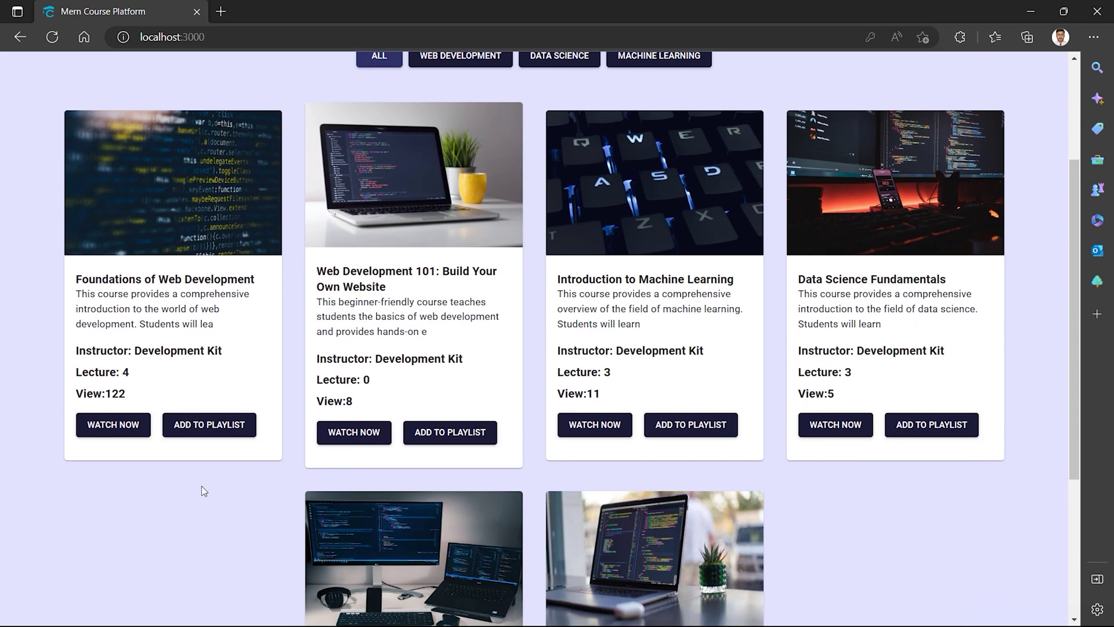
scroll(200, 486, up, 3)
scroll(202, 486, down, 1)
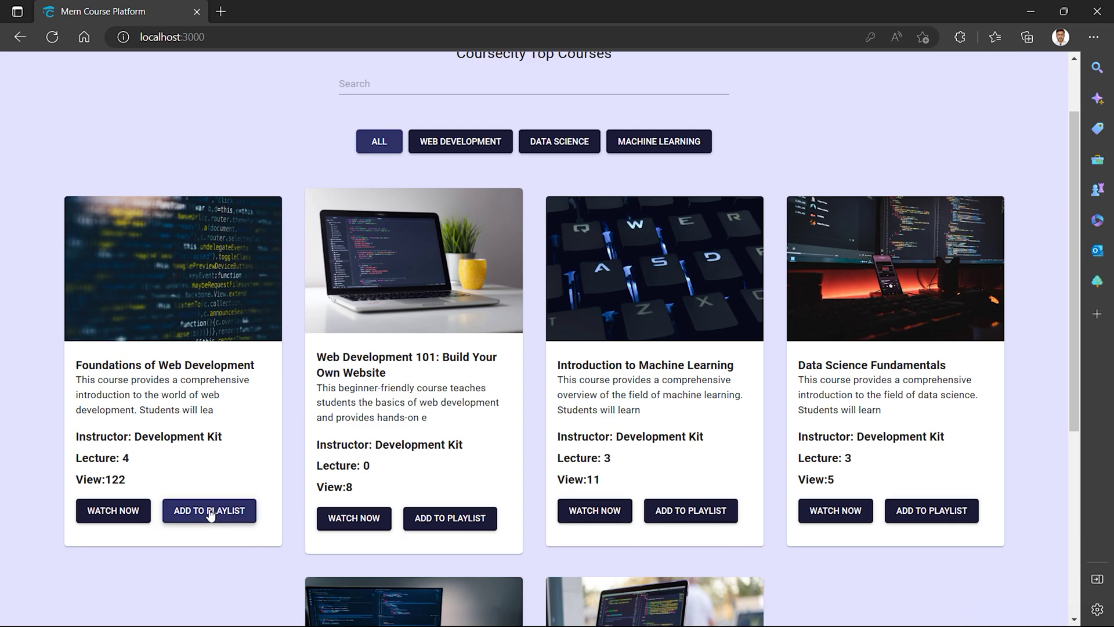
scroll(198, 390, up, 1)
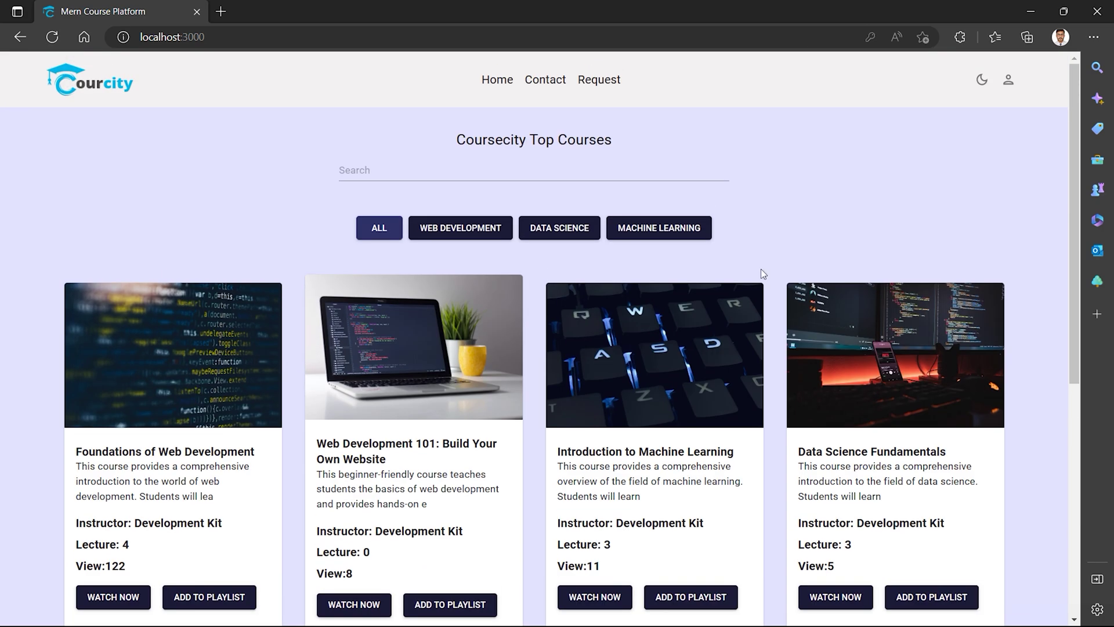
scroll(139, 430, down, 1)
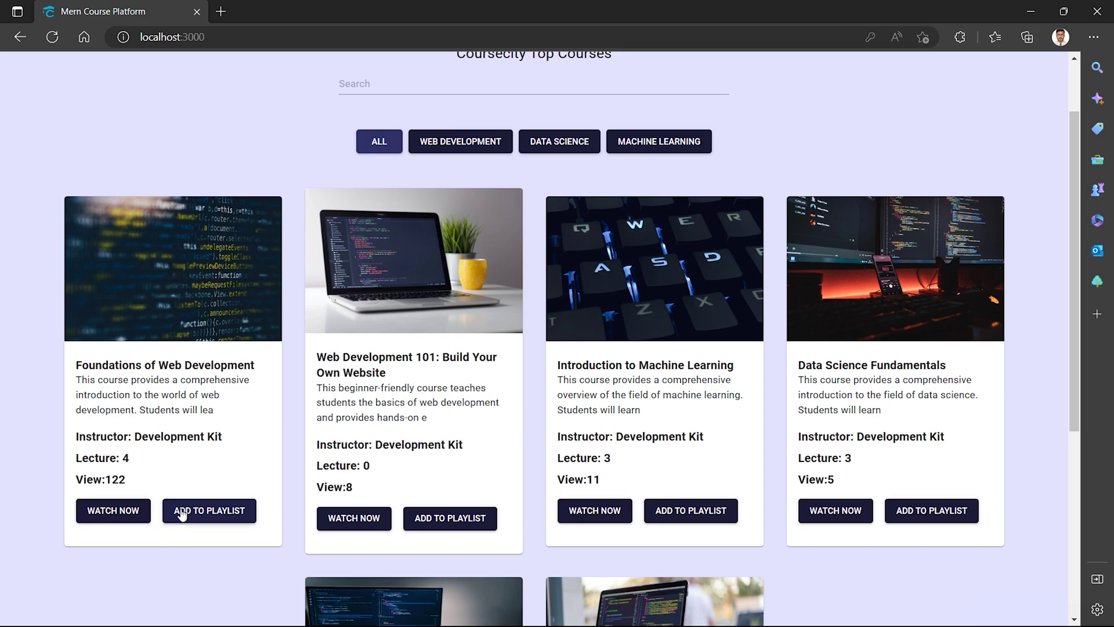
Try adding Foundations of Web Development to the playlist, then reload after the error.
click(186, 510)
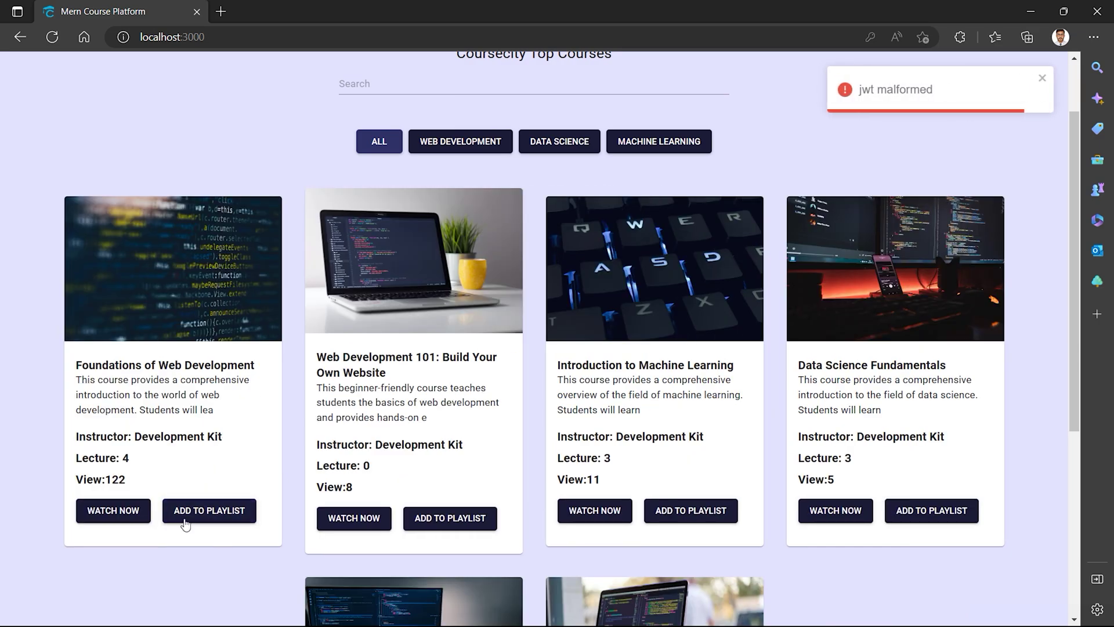
click(53, 38)
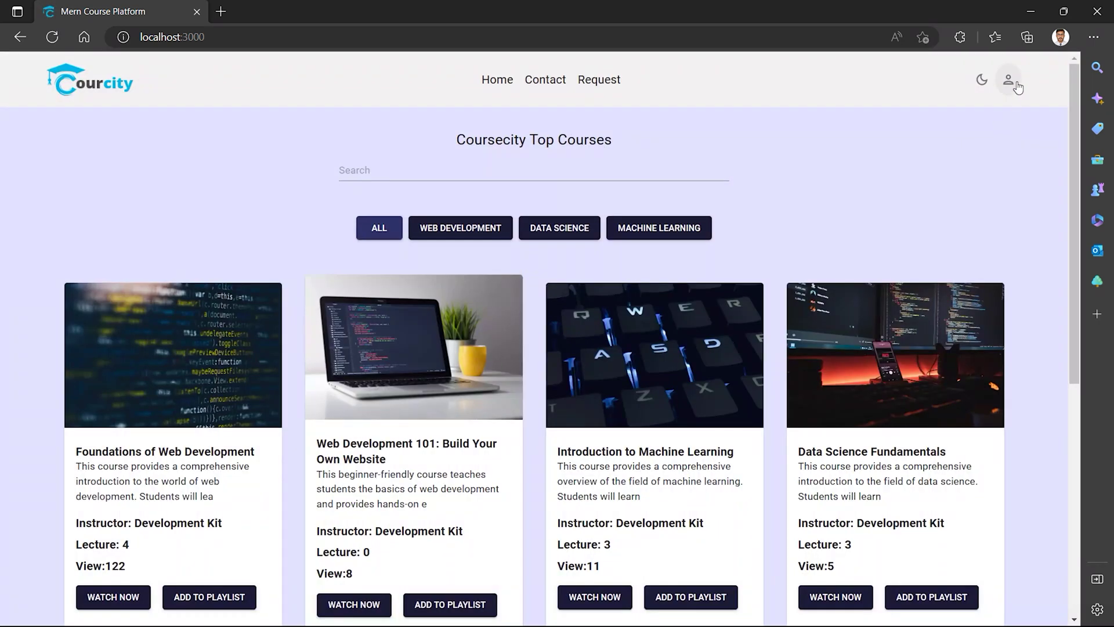
click(1017, 85)
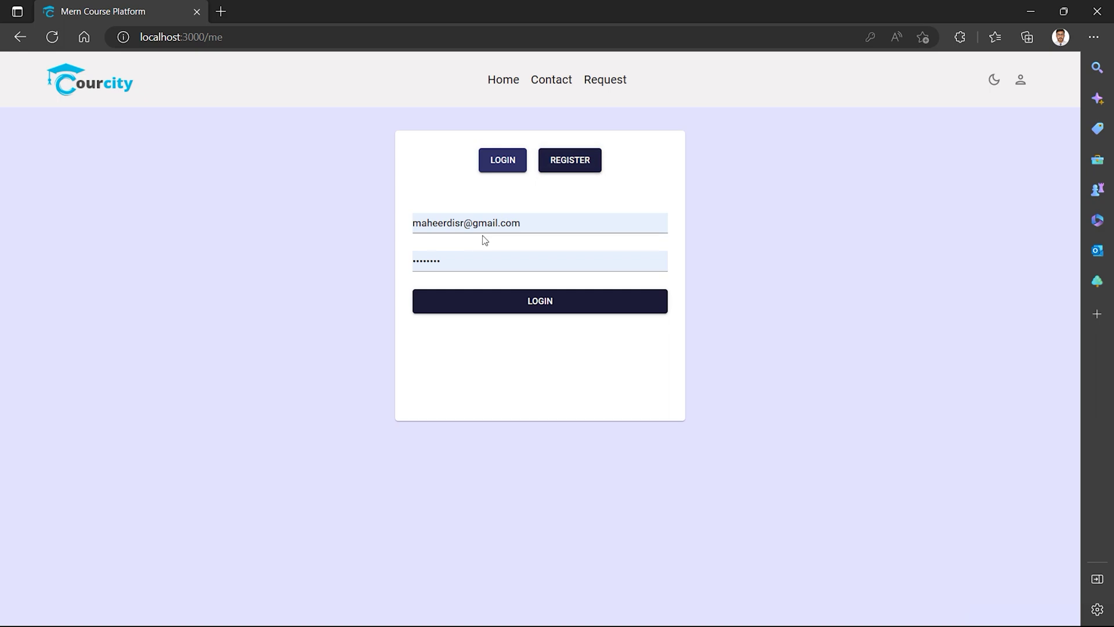
Sign up a test account with a new name, edited email user part and new password.
click(566, 163)
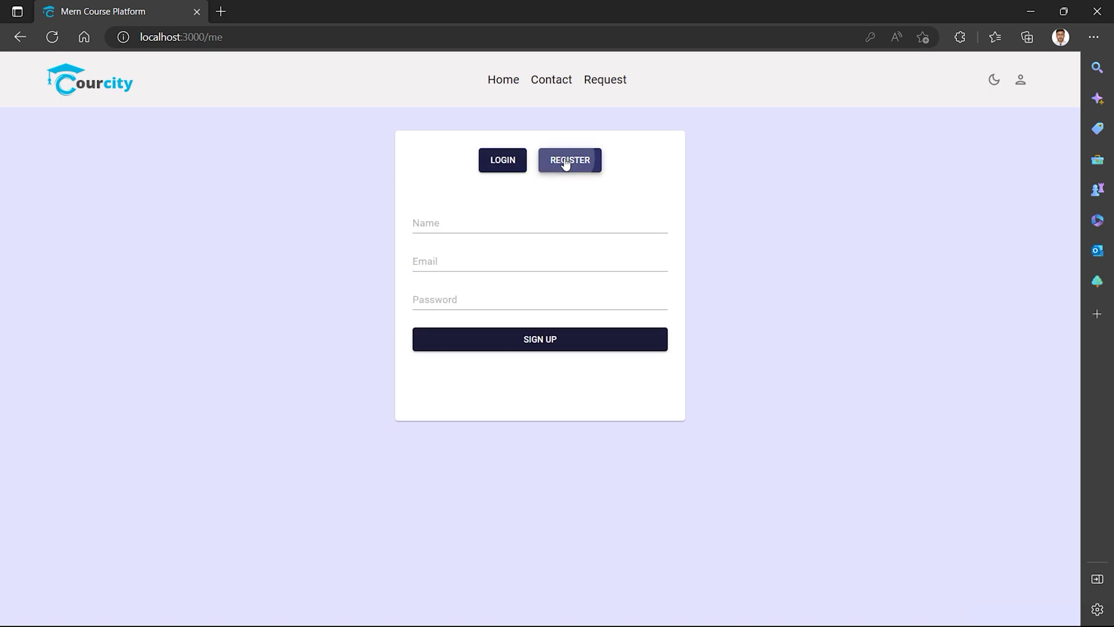
click(486, 228)
text(T)
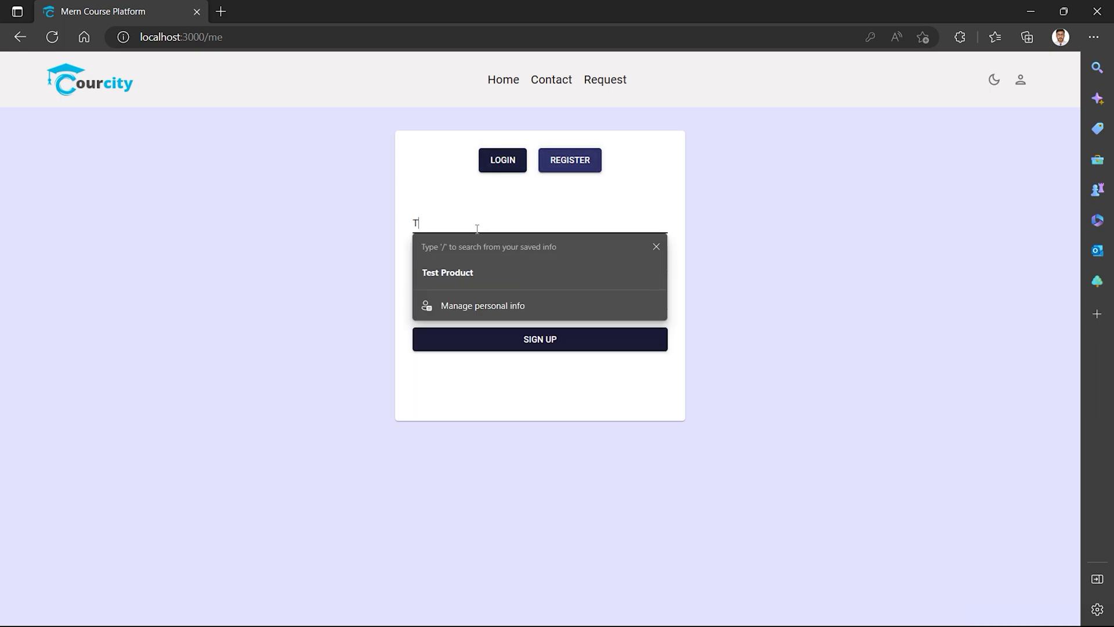
text(est User)
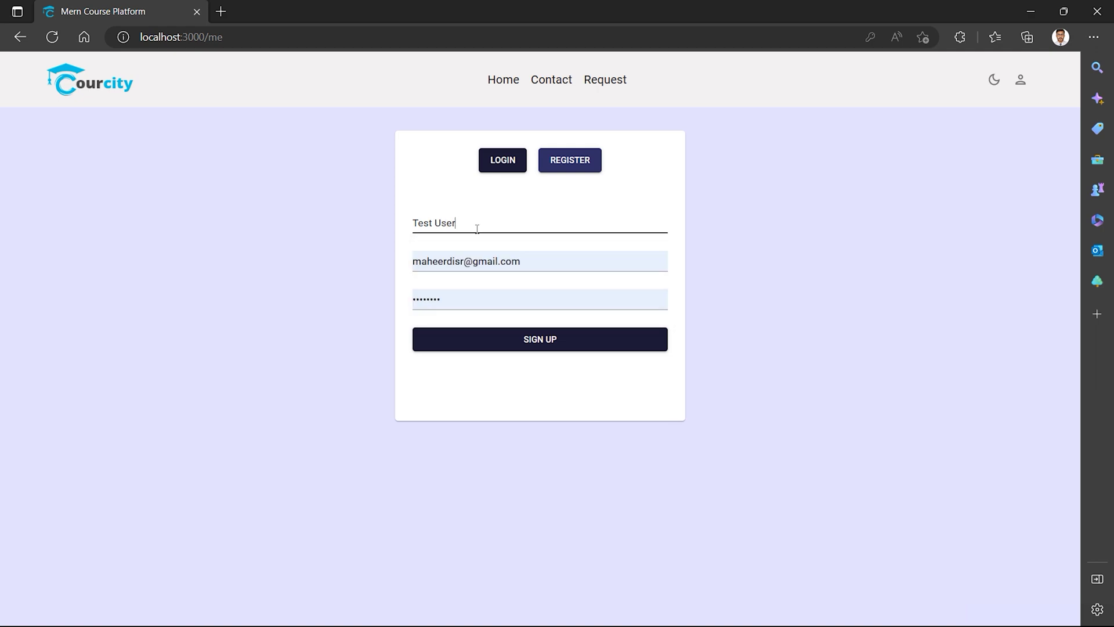
double_click(456, 262)
text(testuser)
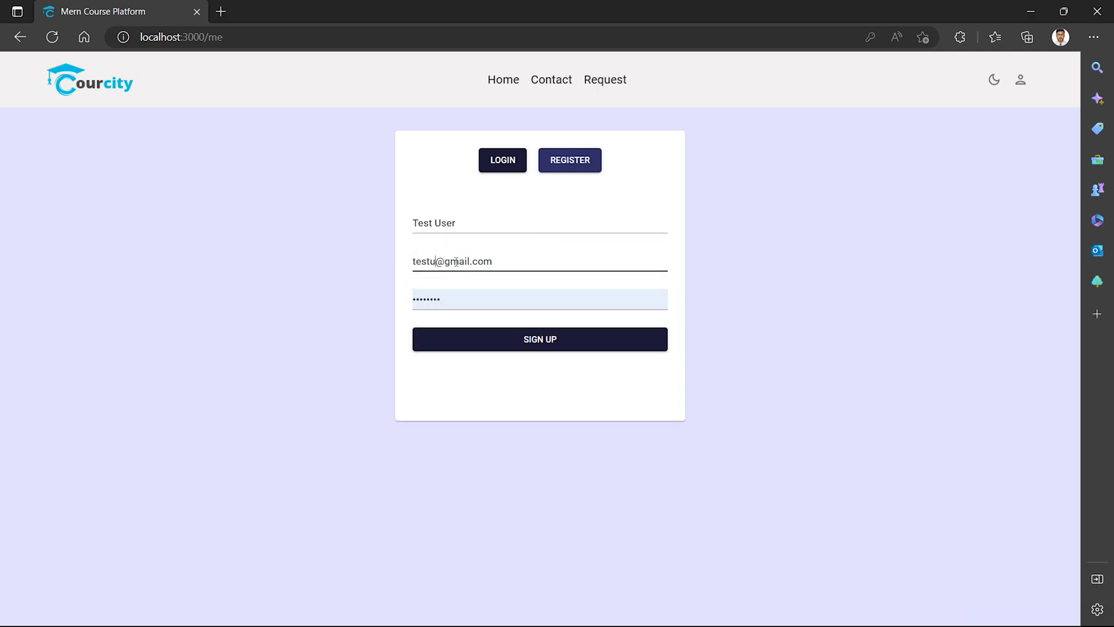
double_click(451, 299)
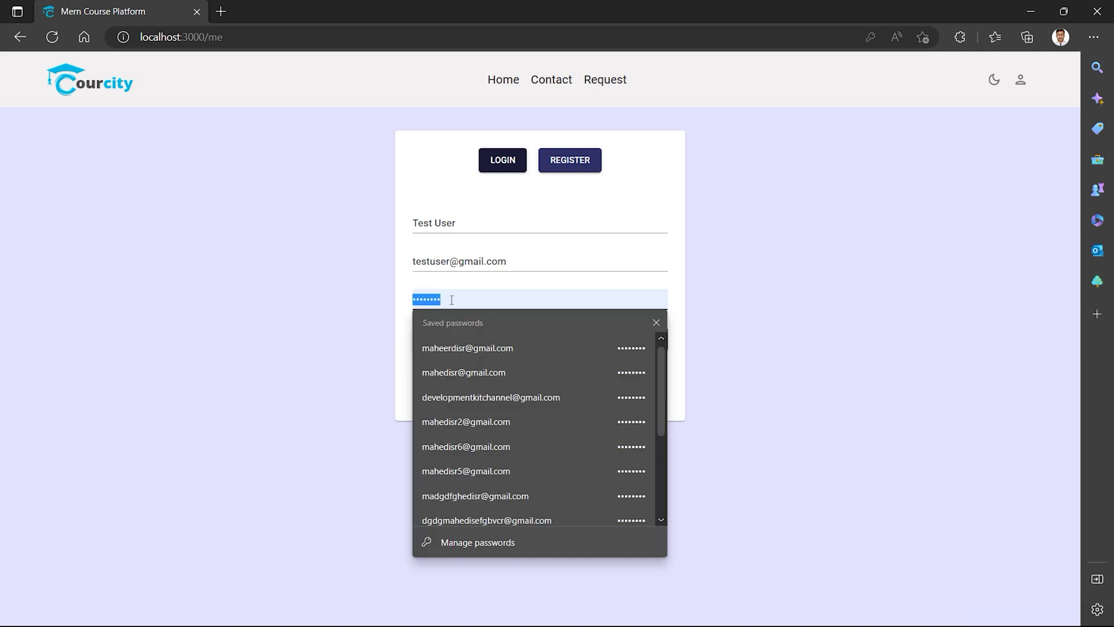
text(12)
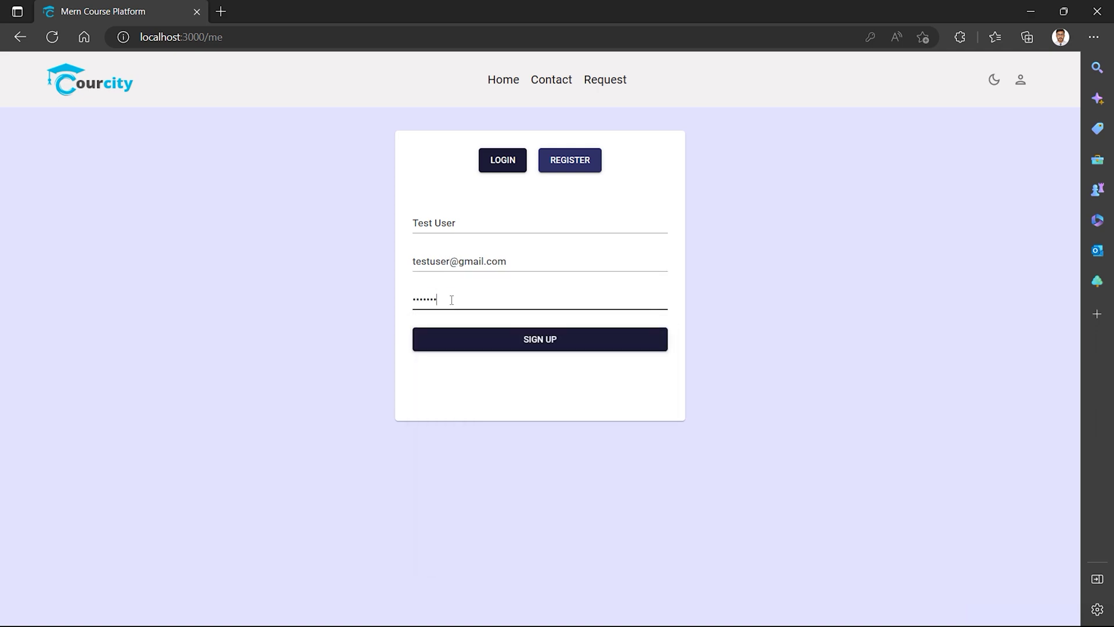
text(345678)
click(527, 346)
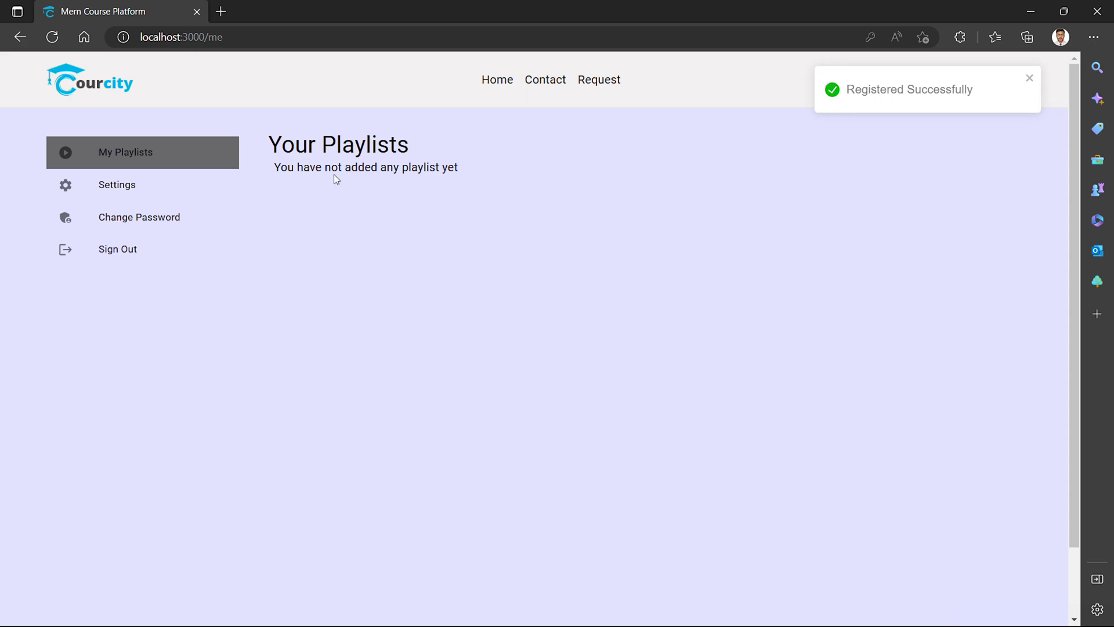
Add Foundations of Web Development and Data Science Fundamentals to the playlist, then view Your Playlists.
click(497, 80)
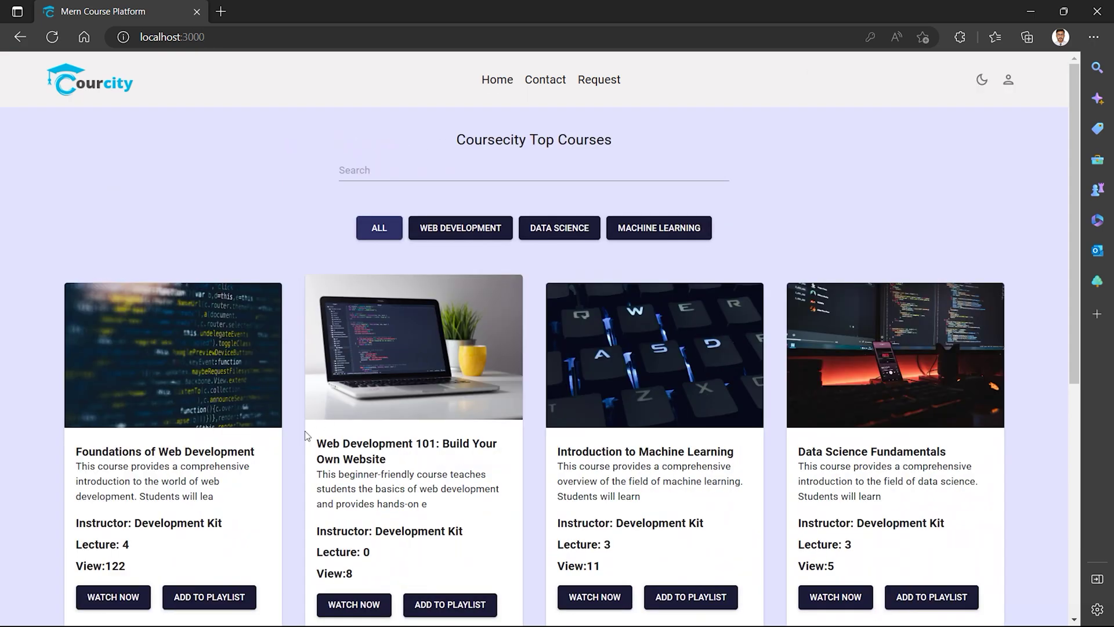
scroll(306, 435, down, 4)
click(203, 335)
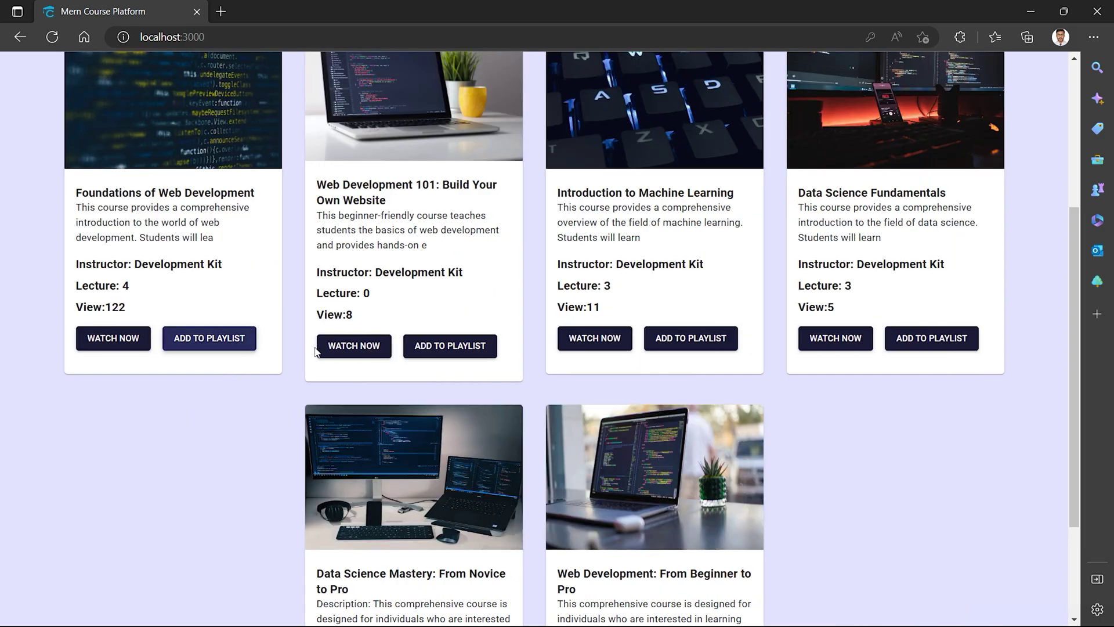
scroll(616, 373, down, 4)
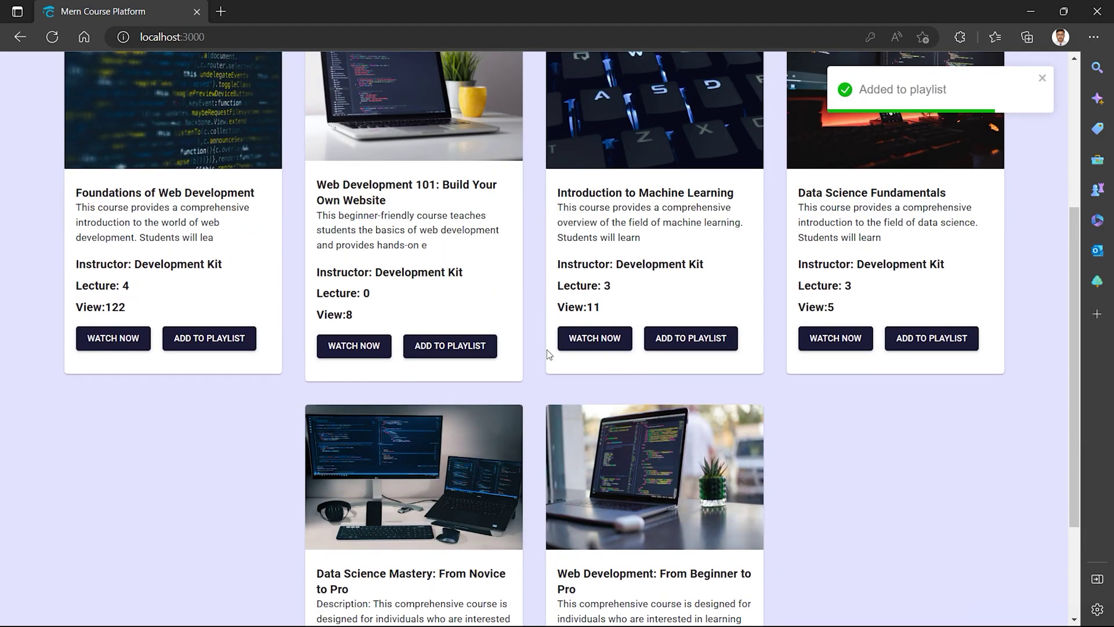
click(941, 342)
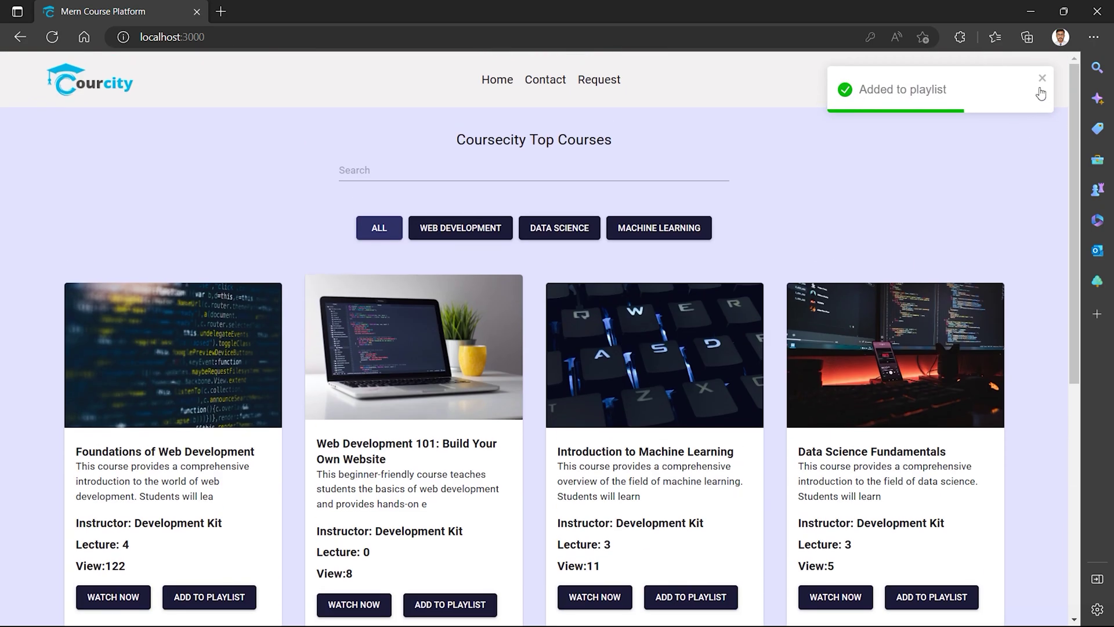
click(1039, 90)
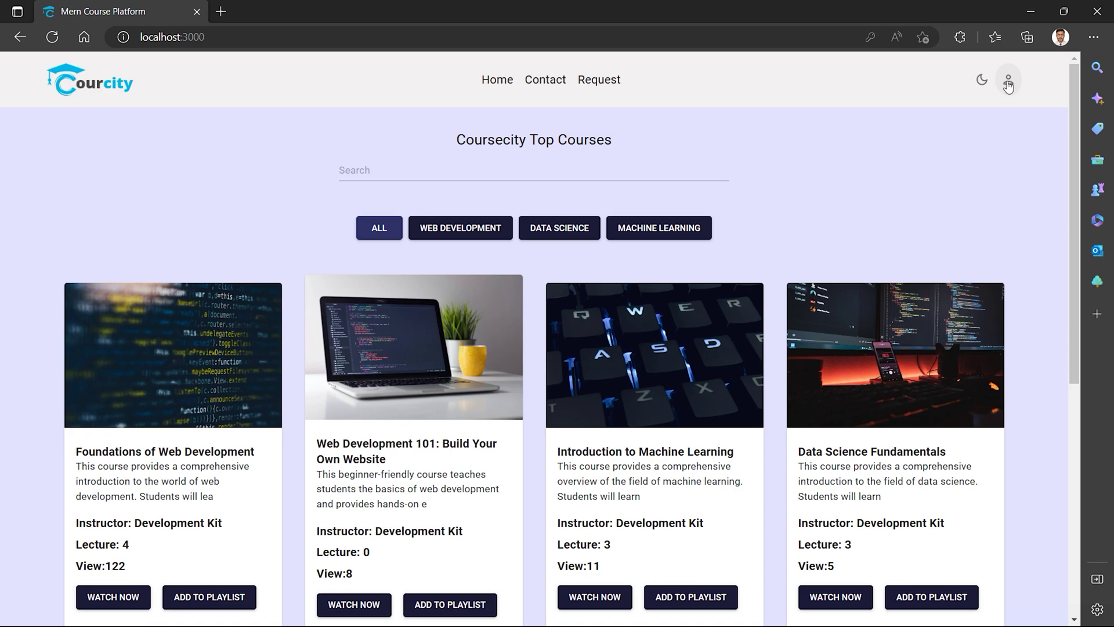
click(1008, 84)
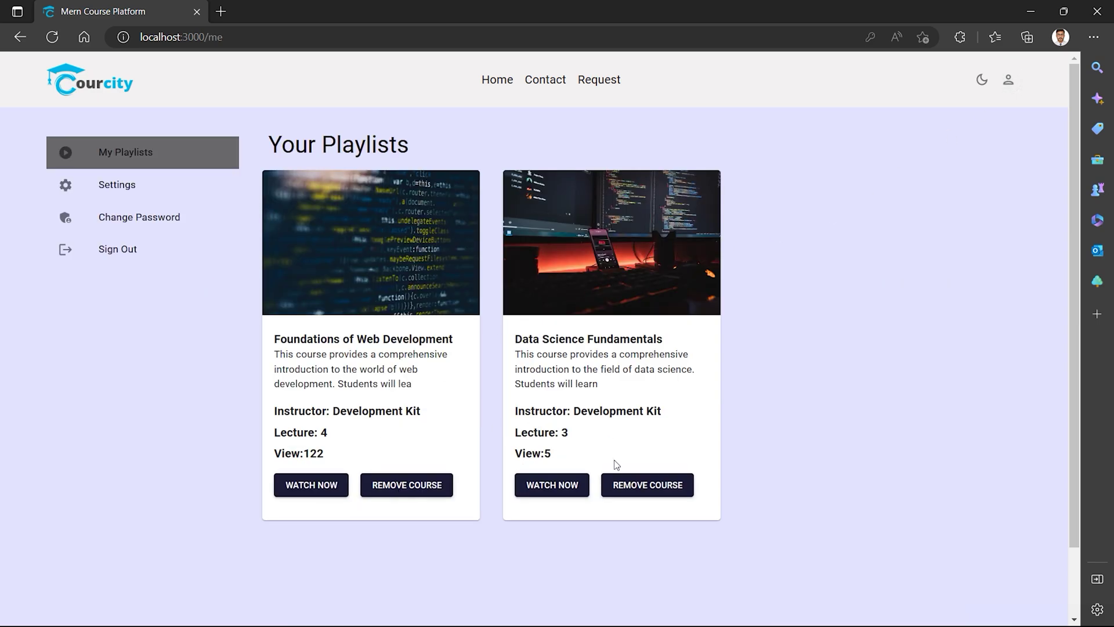
Remove Data Science Fundamentals from the playlist and try watching Foundations of Web Development.
click(643, 486)
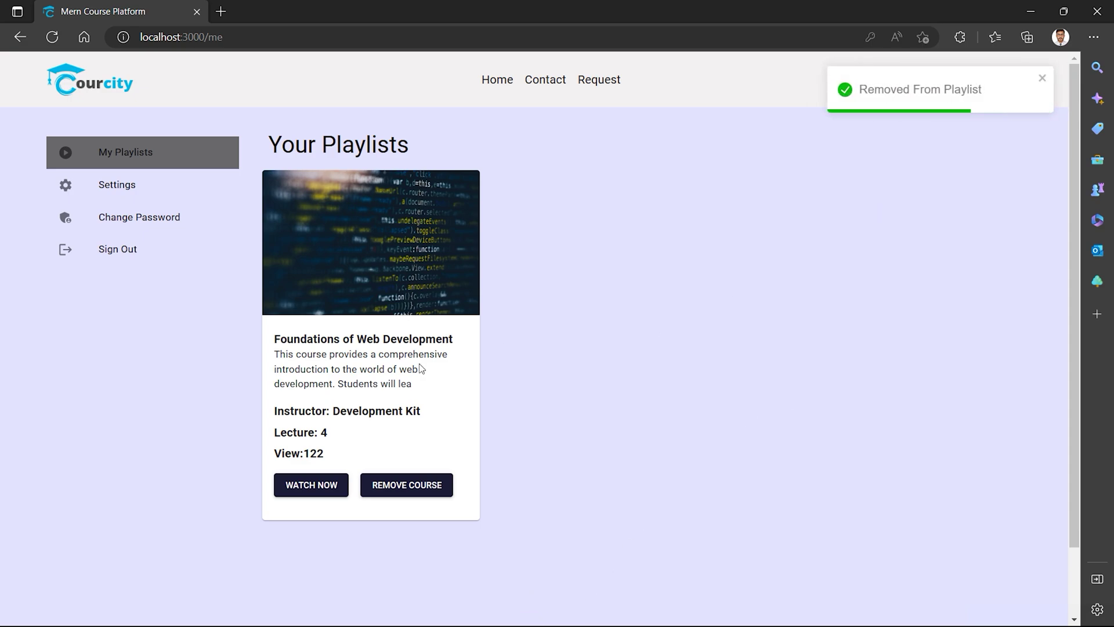
scroll(252, 266, down, 2)
scroll(252, 266, up, 2)
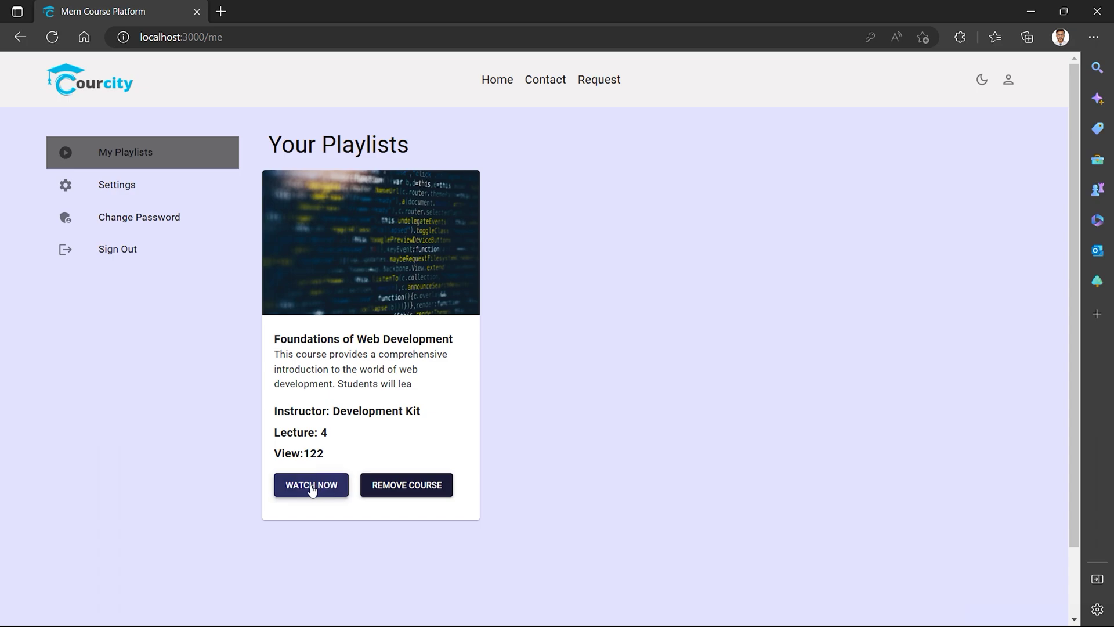
click(311, 489)
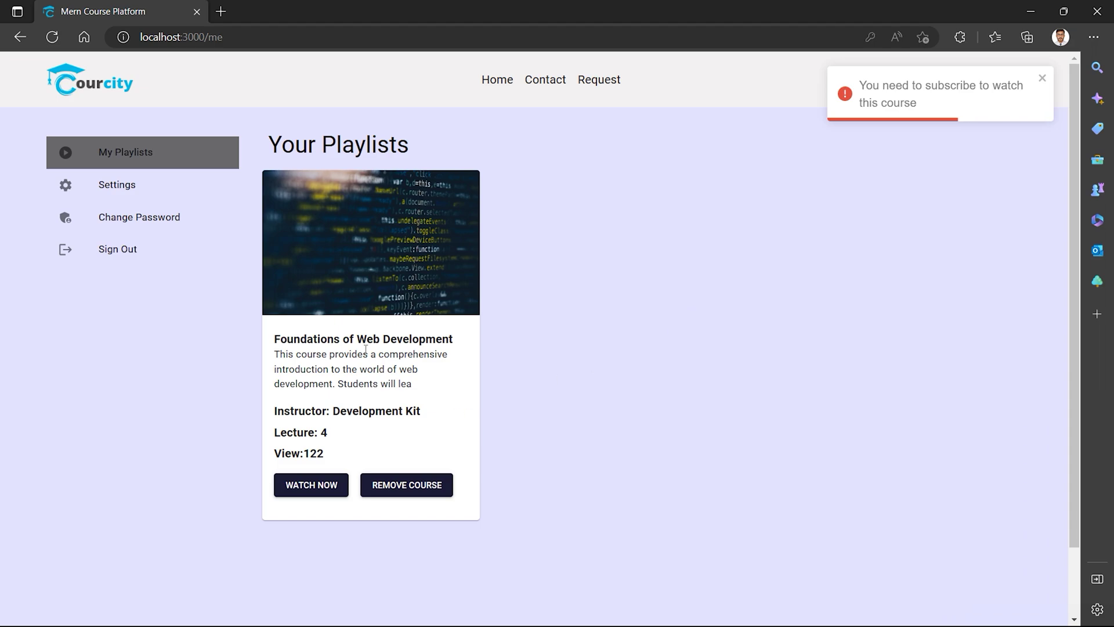
click(123, 191)
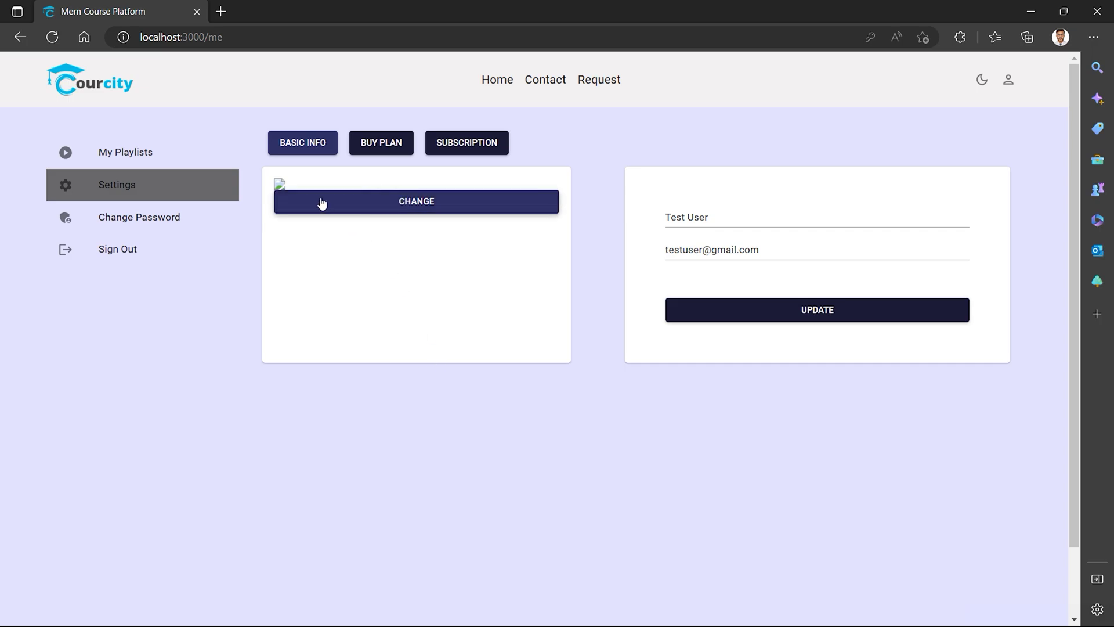
Upload uan3npvymx6sbunmgay9.jpg from Downloads > pictures as the profile picture, then reload.
click(413, 207)
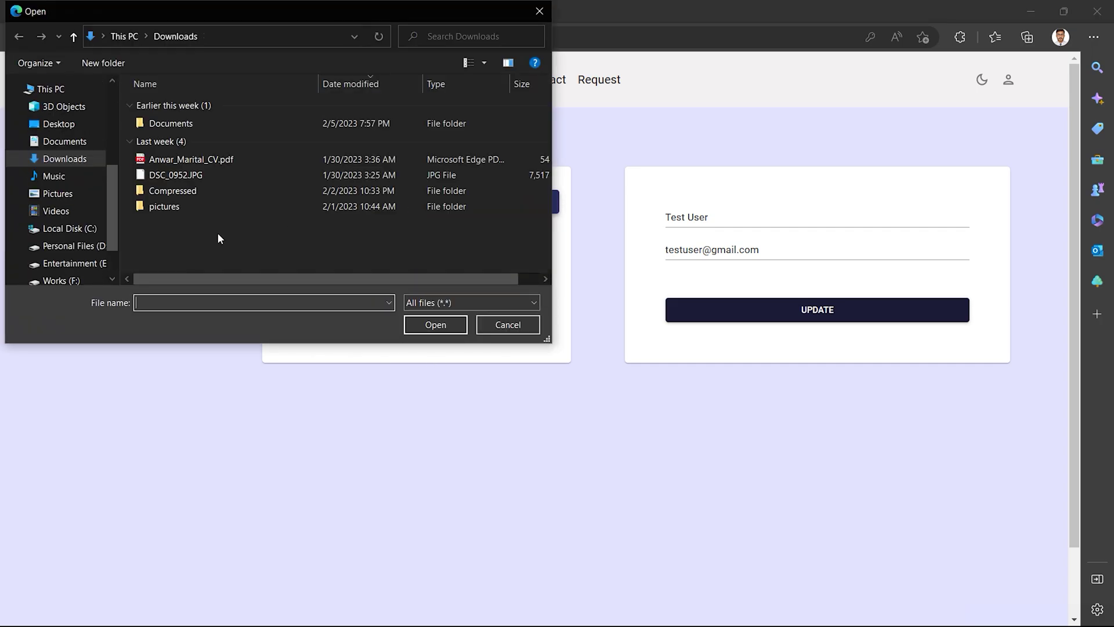
click(60, 192)
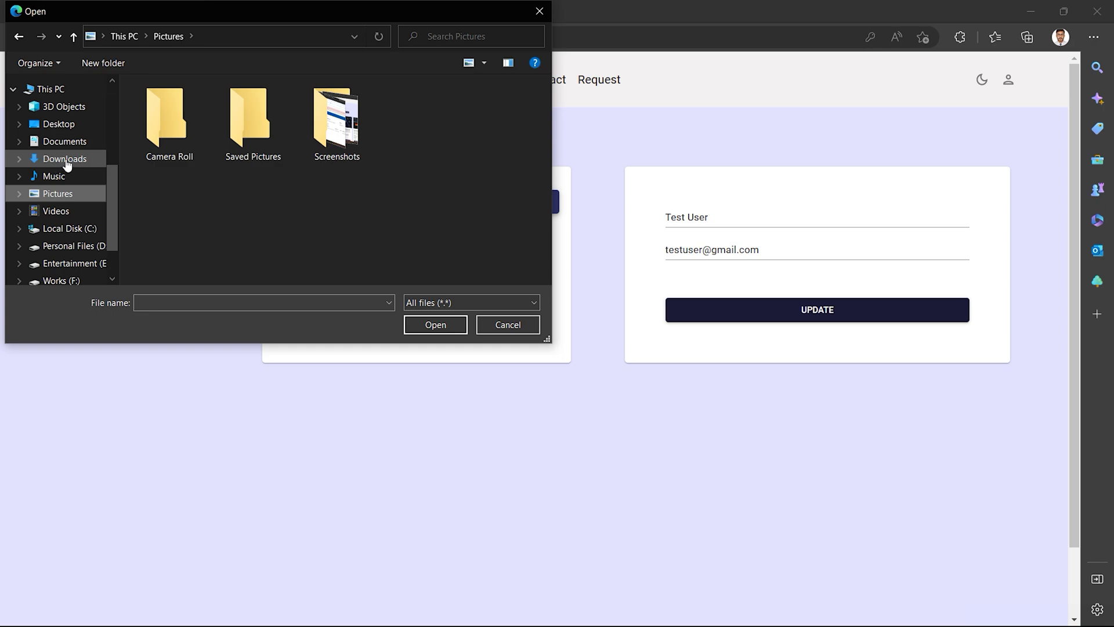
click(65, 159)
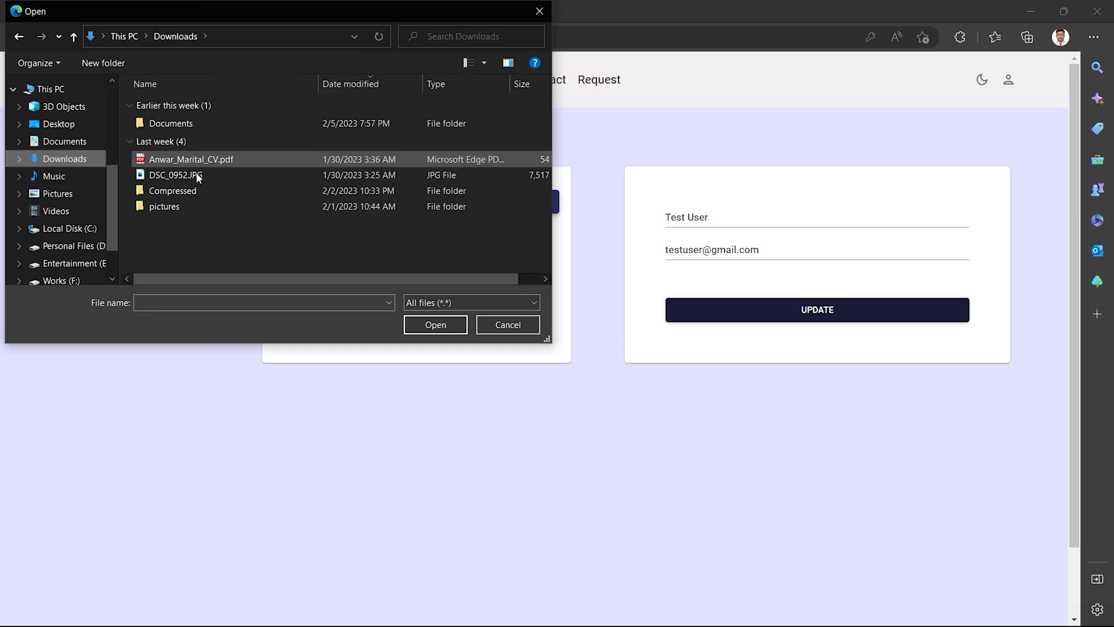
double_click(164, 207)
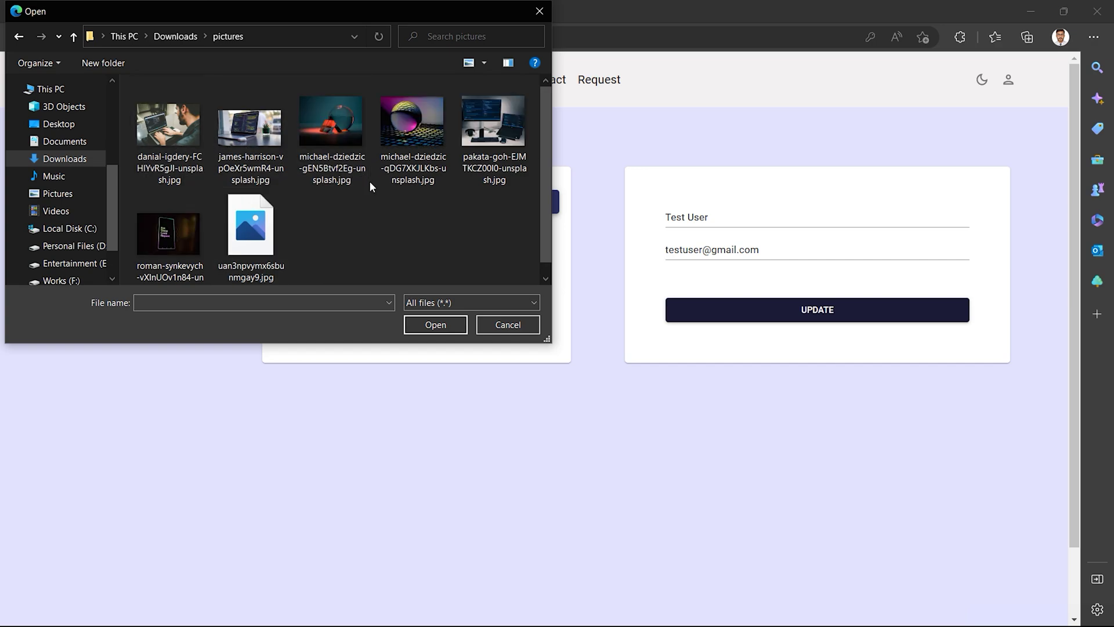
click(256, 230)
double_click(254, 227)
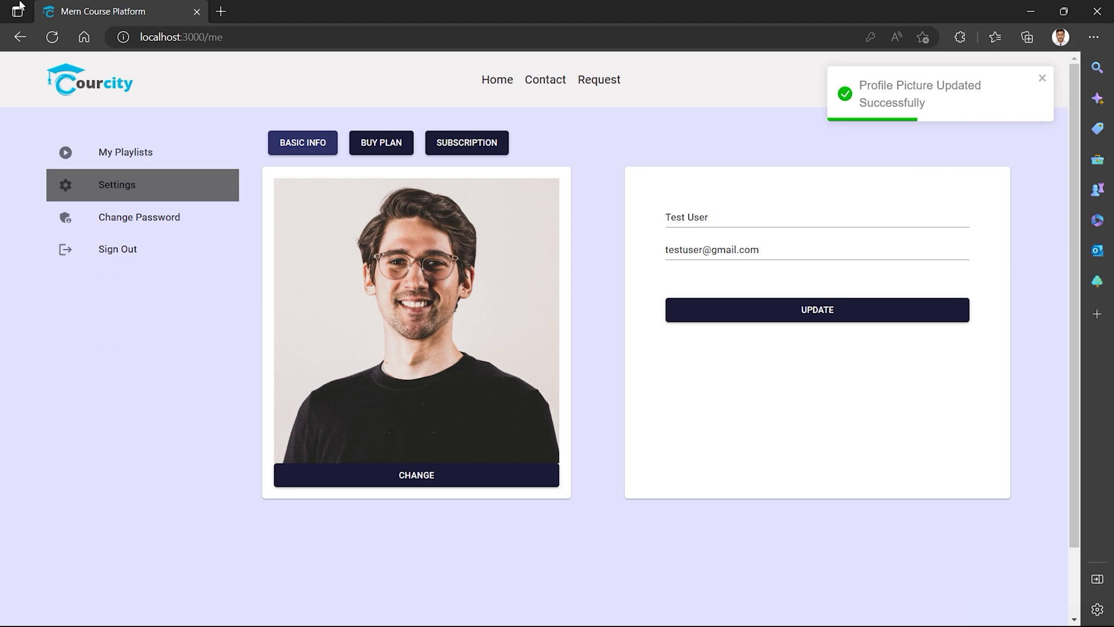
click(53, 38)
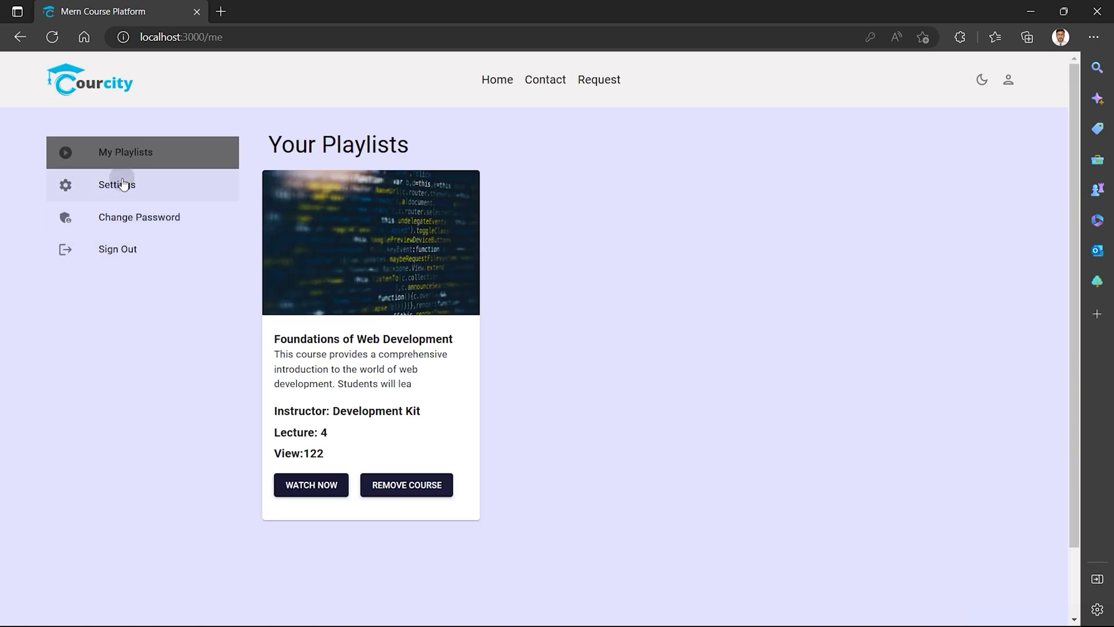
Replace the profile name in Settings with the user's full name and save it.
click(119, 185)
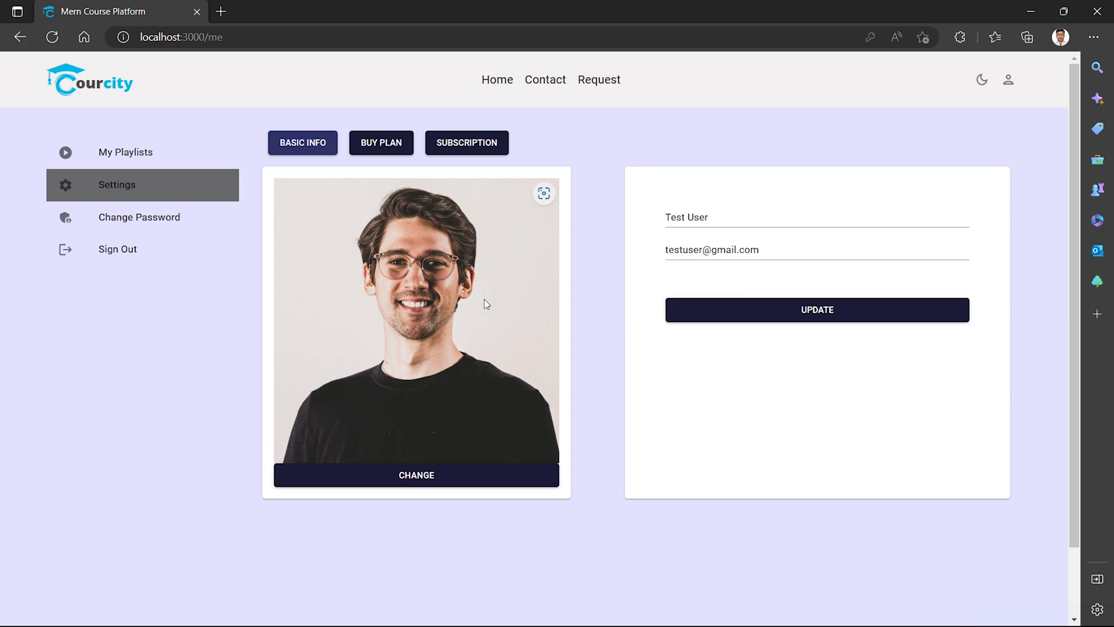
click(710, 219)
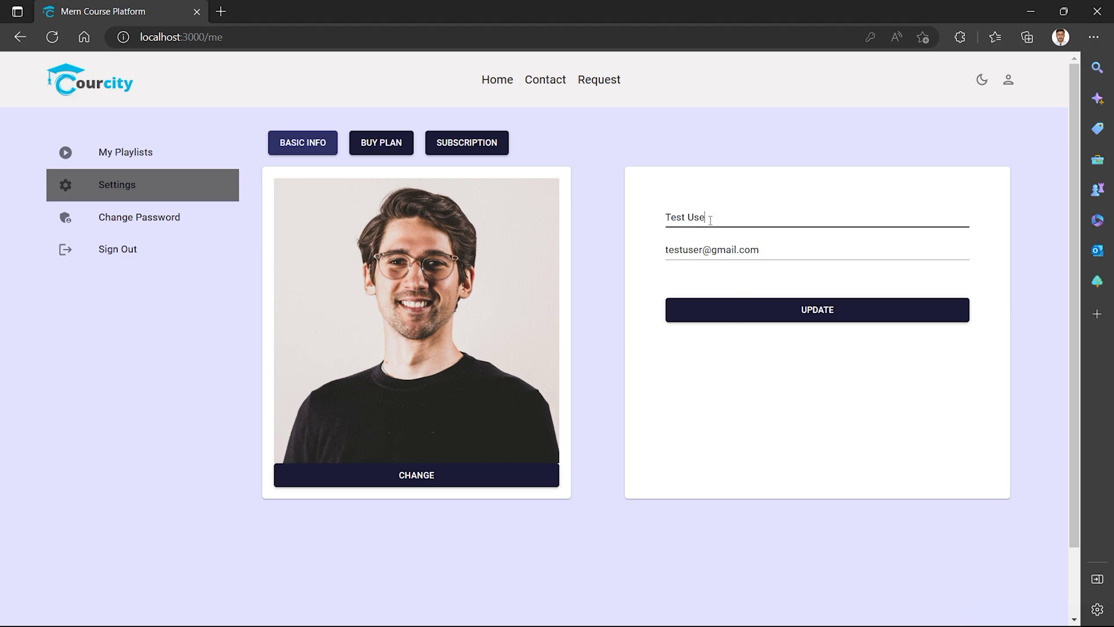
key(BackSpace)
key(BackSpace)
key(BackSpace)
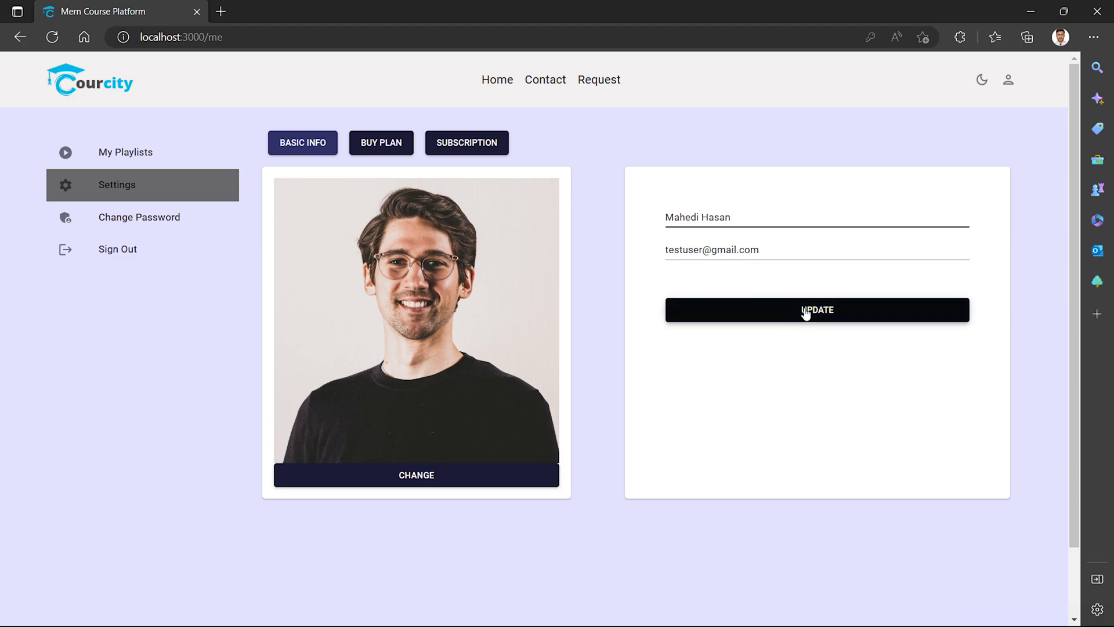
click(803, 313)
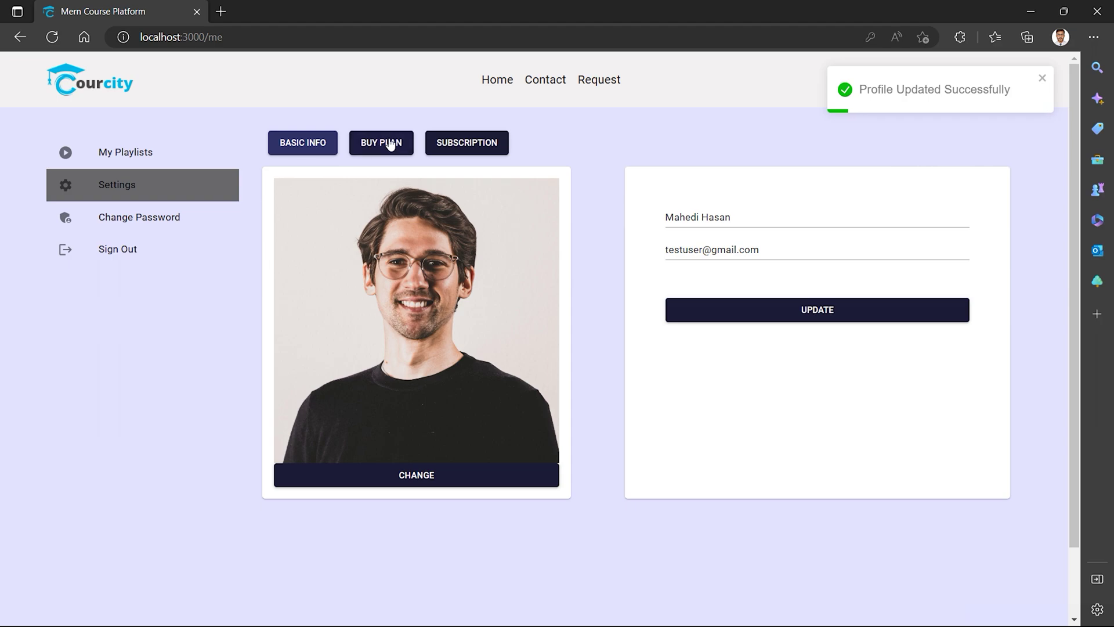
Confirm no active subscription, compare Basic, Gold and Premium plans, and subscribe to Gold / 6 mo.
click(445, 143)
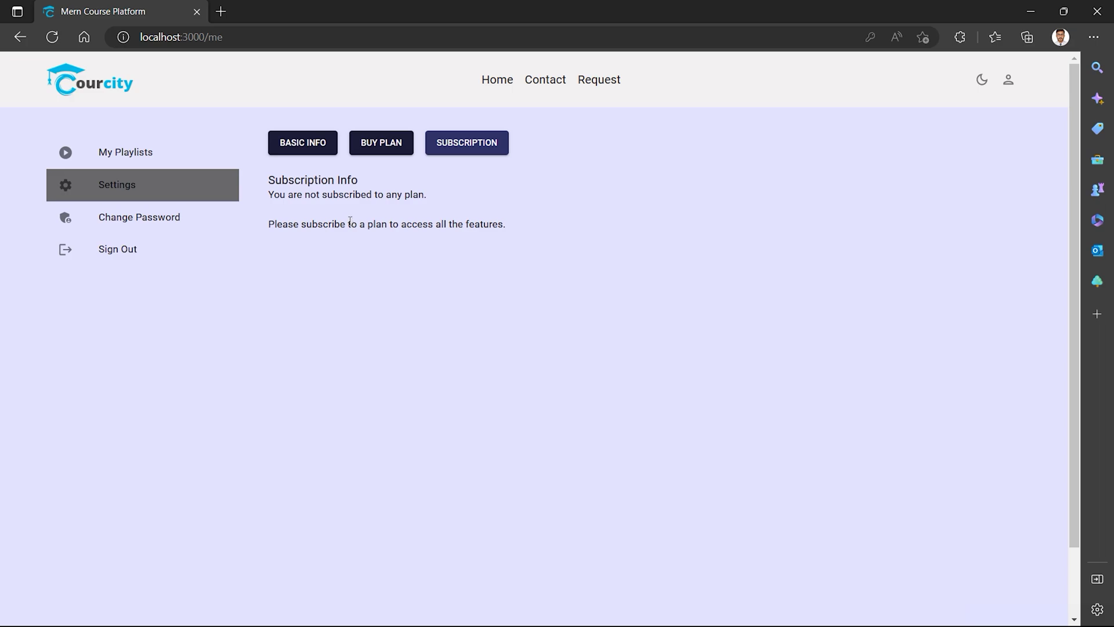
click(369, 151)
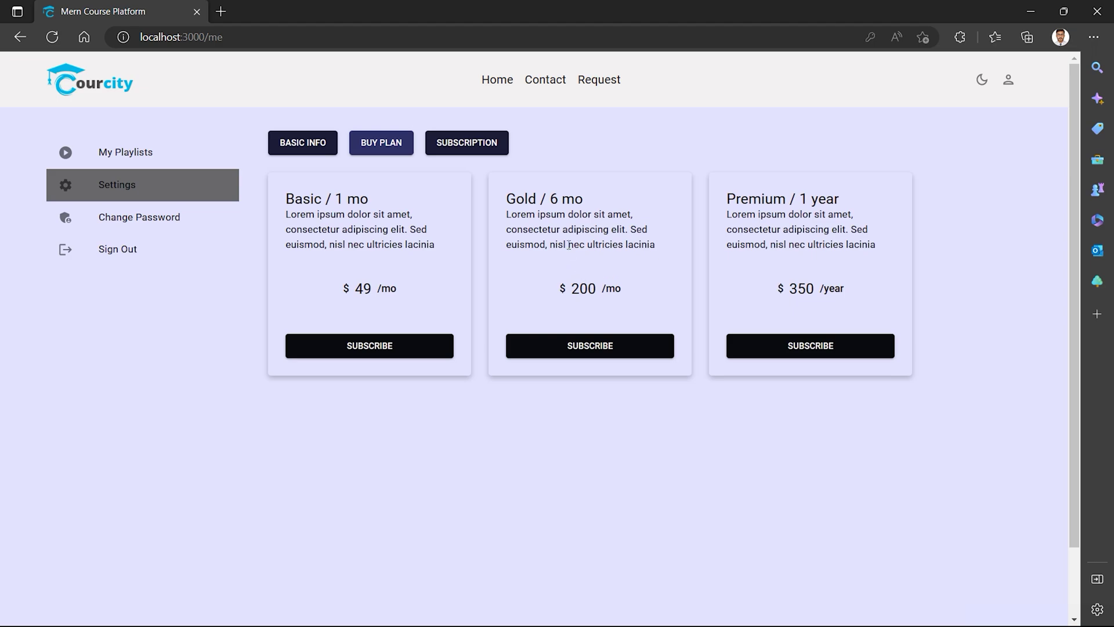
drag(606, 290, 616, 292)
click(605, 305)
drag(792, 290, 836, 290)
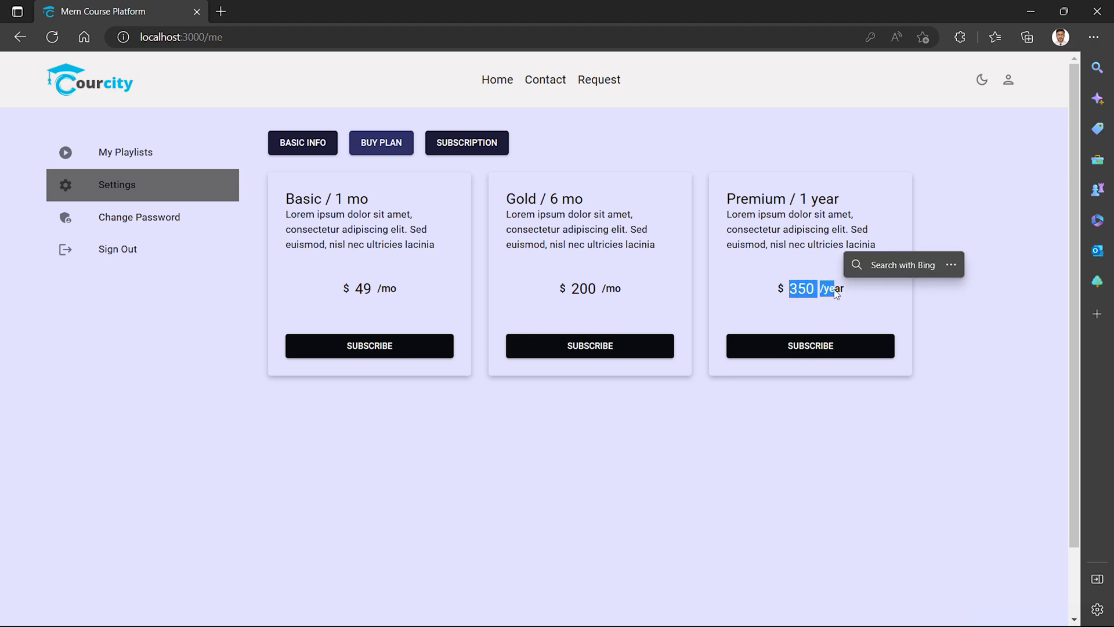
click(846, 298)
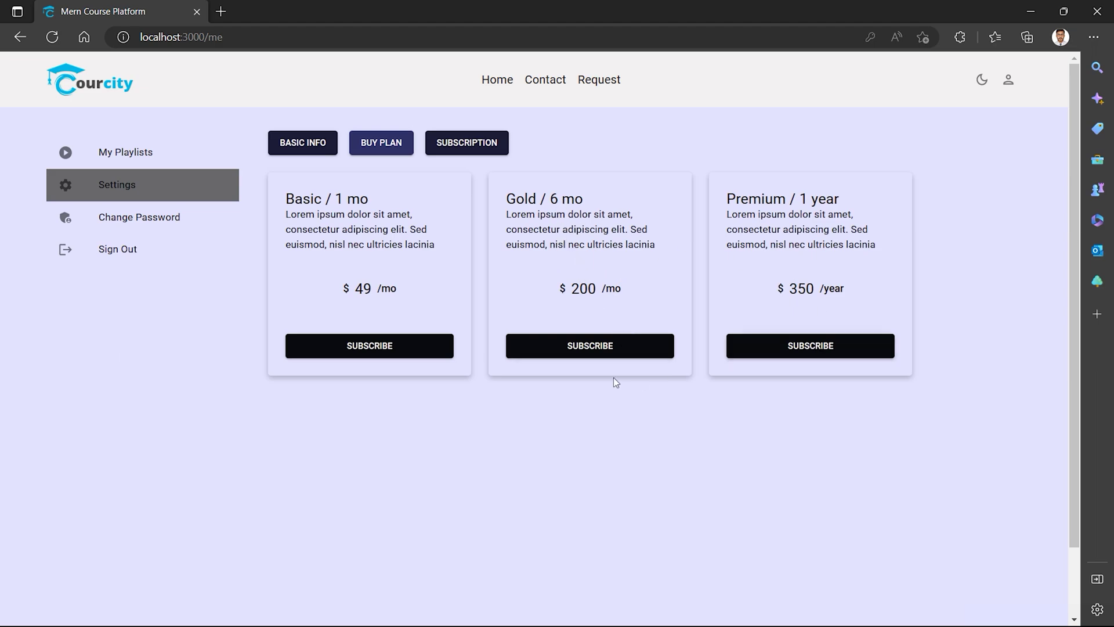
click(585, 350)
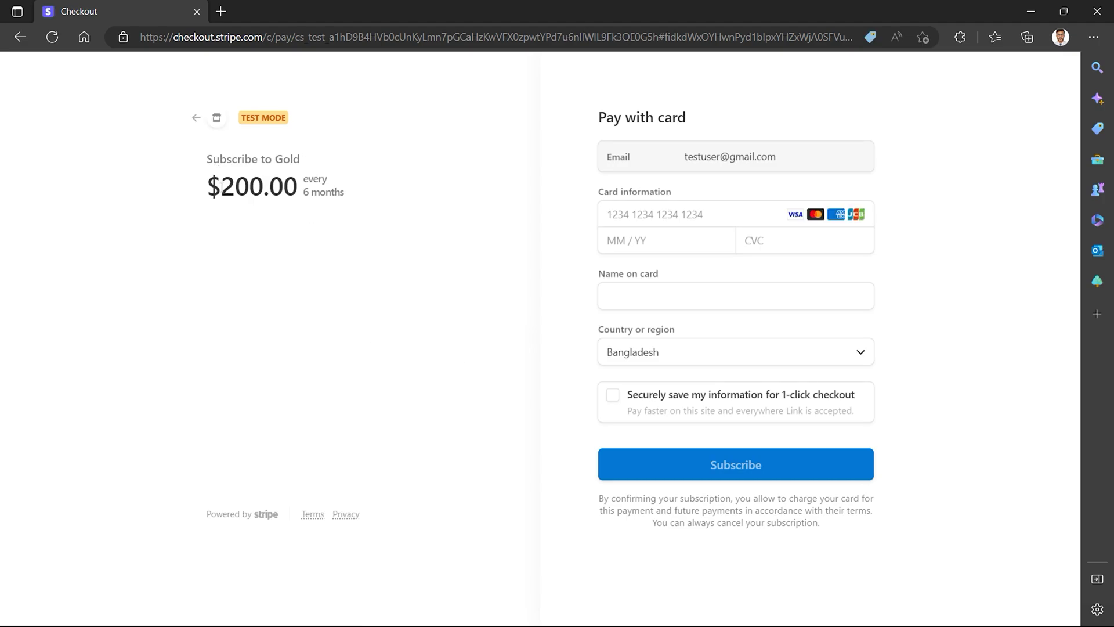
Highlight the $200.00 price and the Gold subscription summary in Checkout.
drag(214, 168, 270, 193)
click(312, 220)
drag(350, 195, 208, 158)
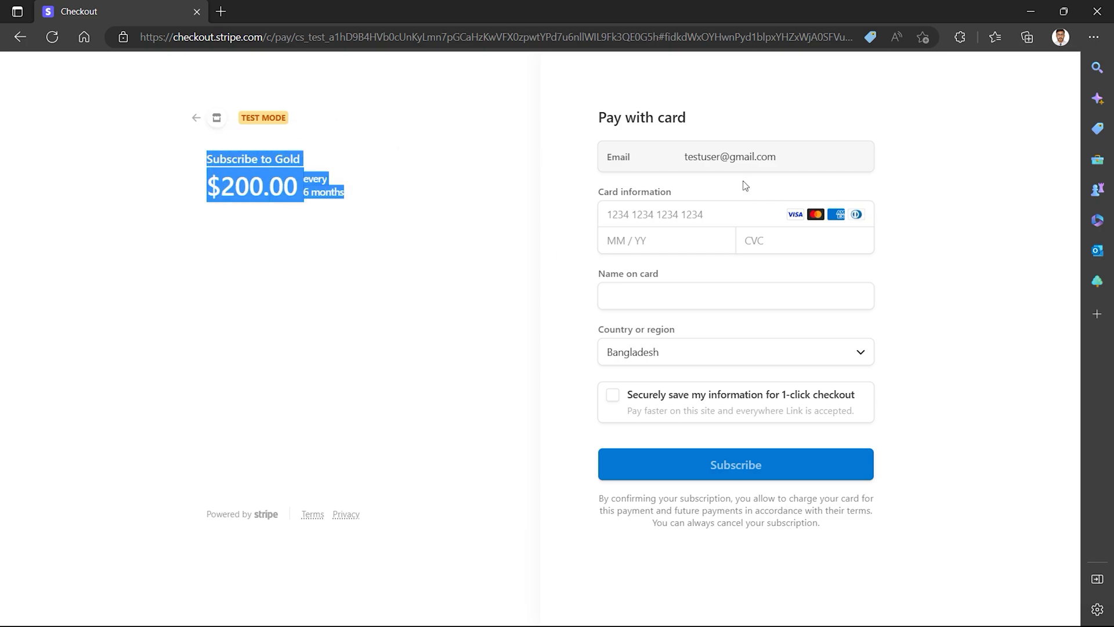
Autofill the saved test card and enter security code 314, declining the nickname prompt.
click(686, 213)
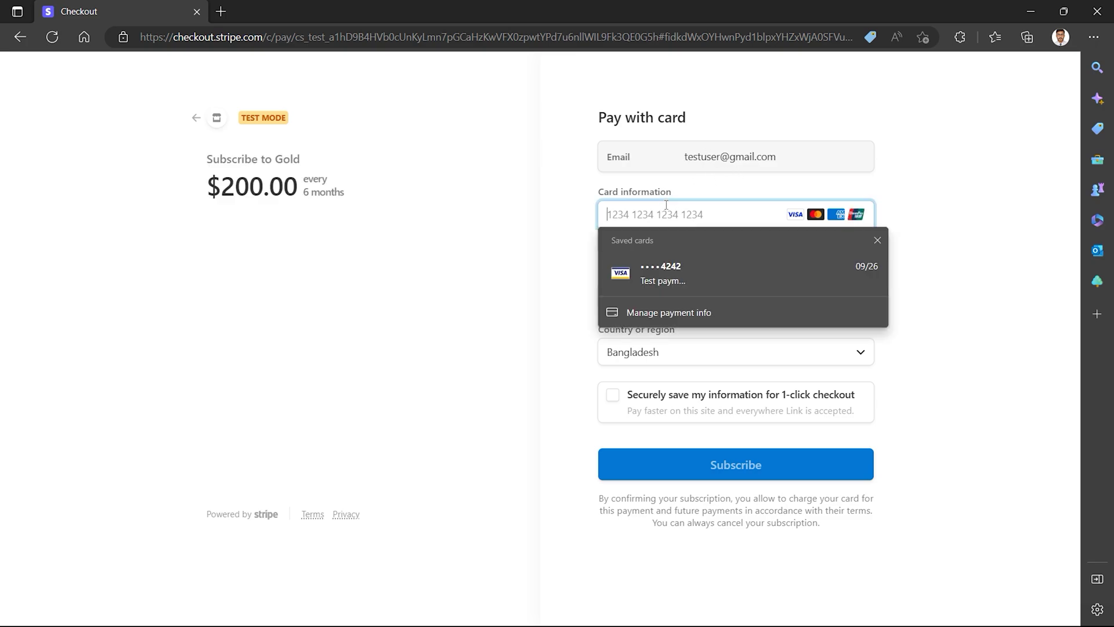
click(681, 270)
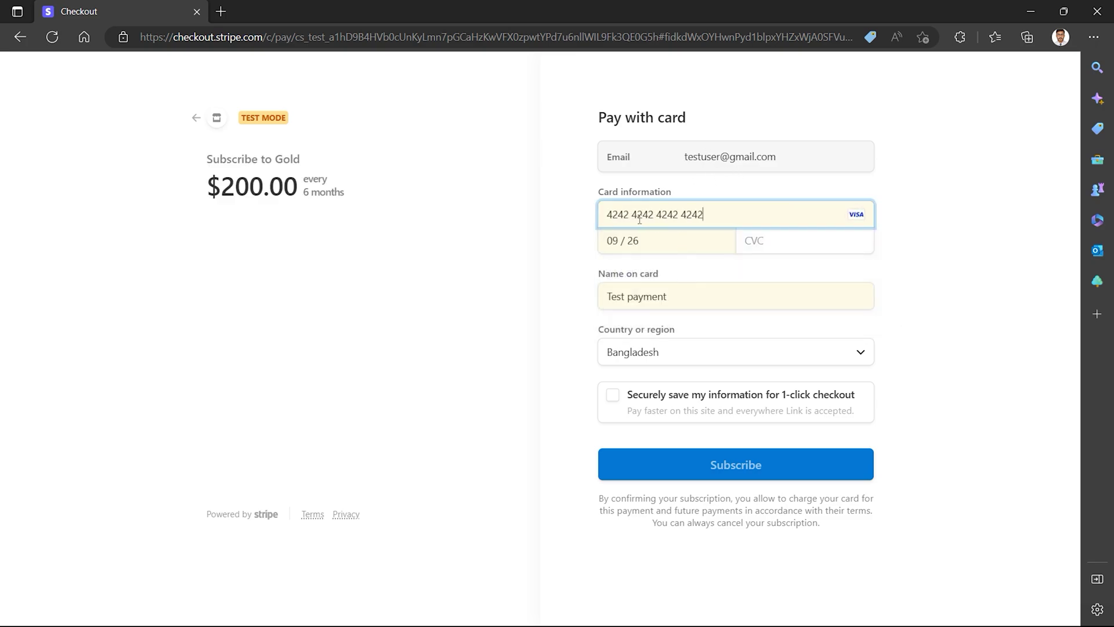
click(767, 240)
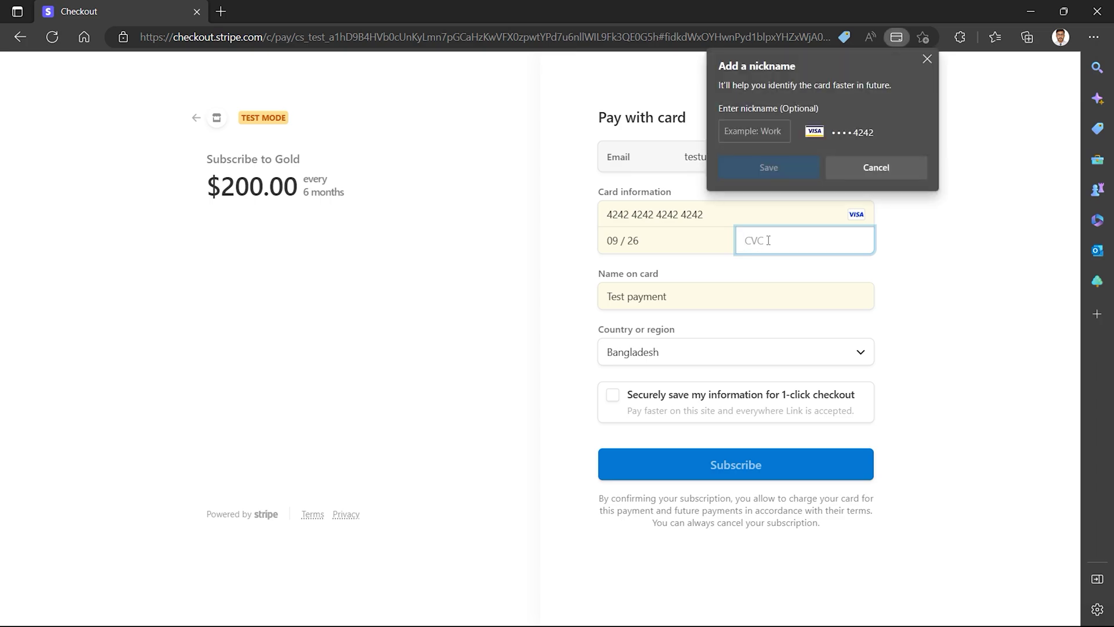
text(314)
click(915, 291)
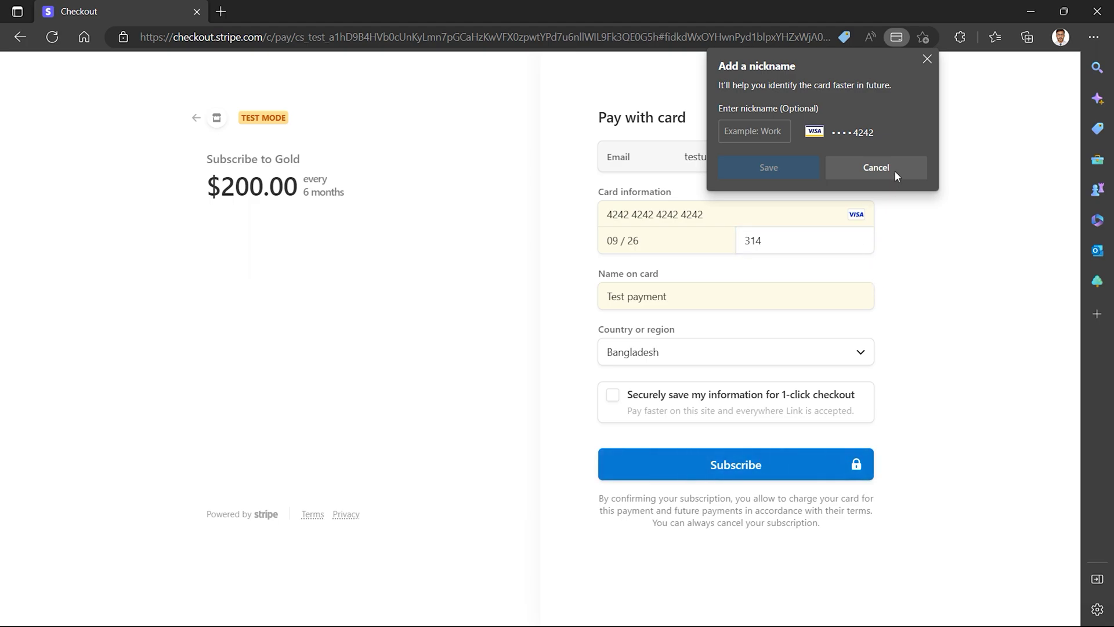
click(927, 59)
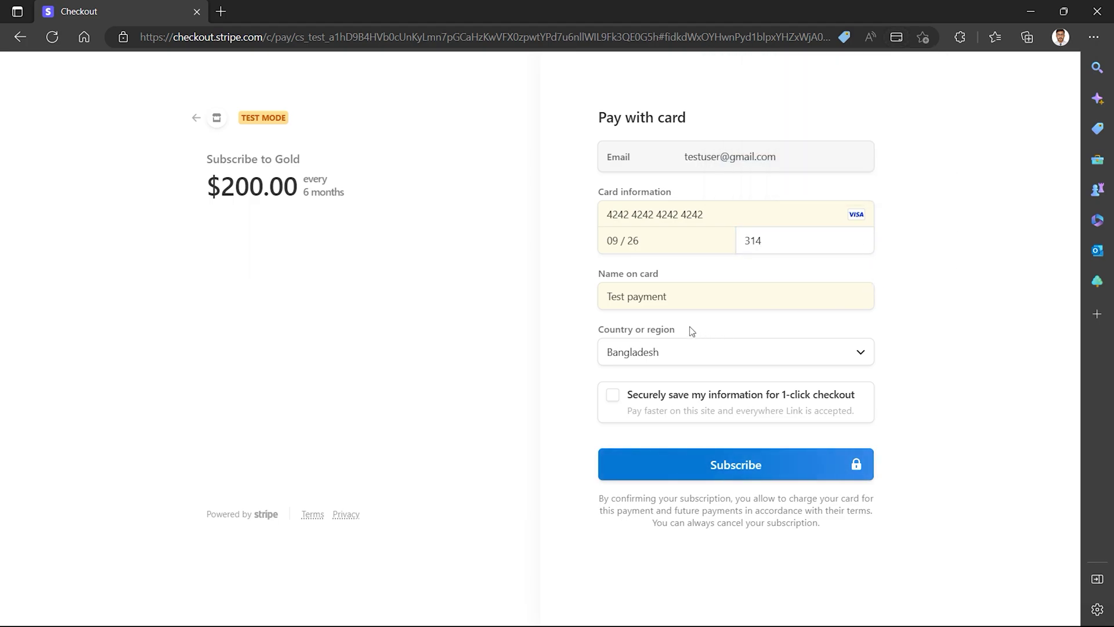
Replace the name on card with the cardholder's name and submit the Gold payment.
triple_click(642, 296)
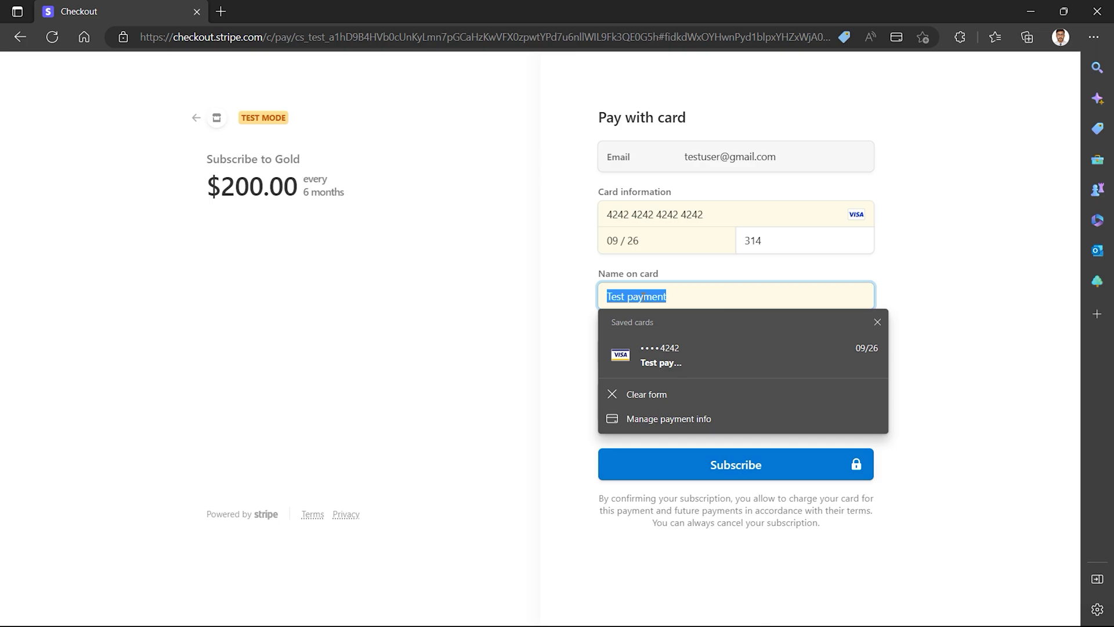
text(Tes)
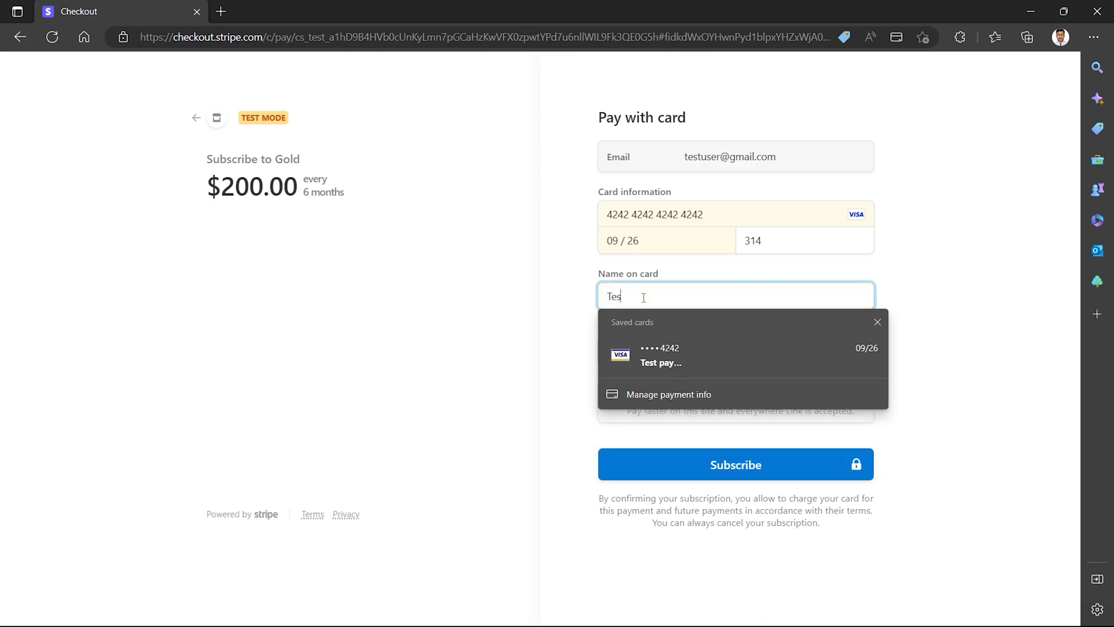
text(t User)
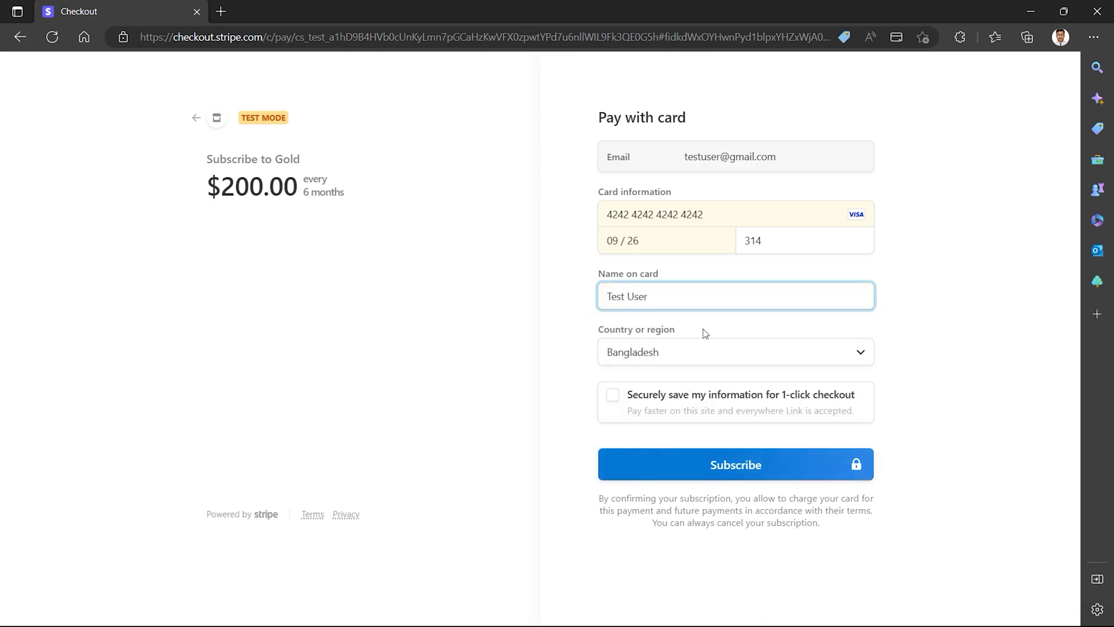
triple_click(642, 297)
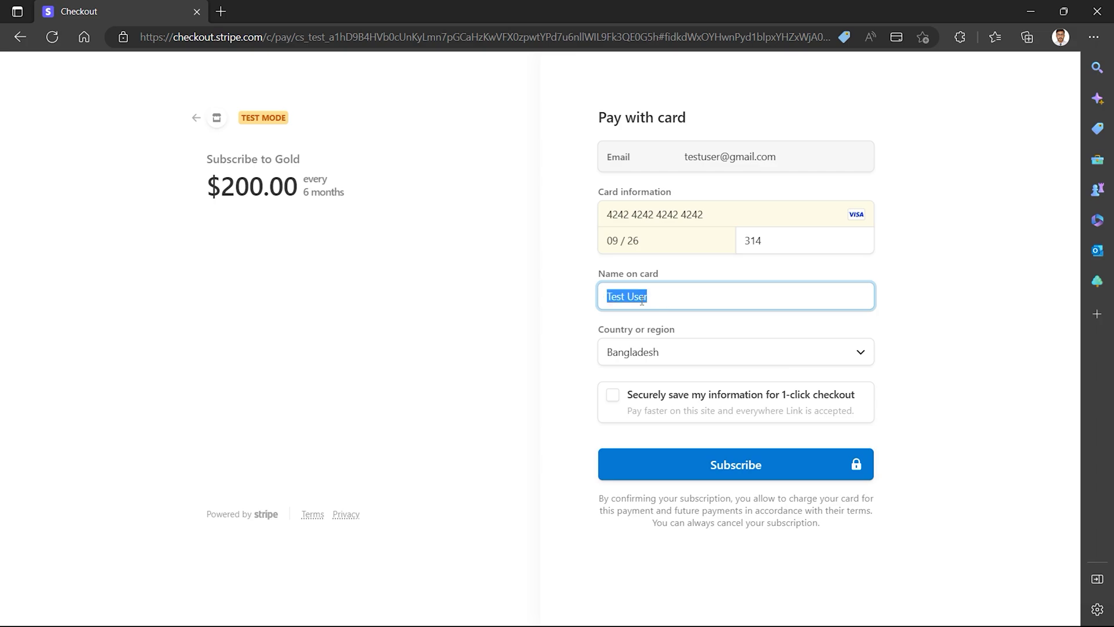
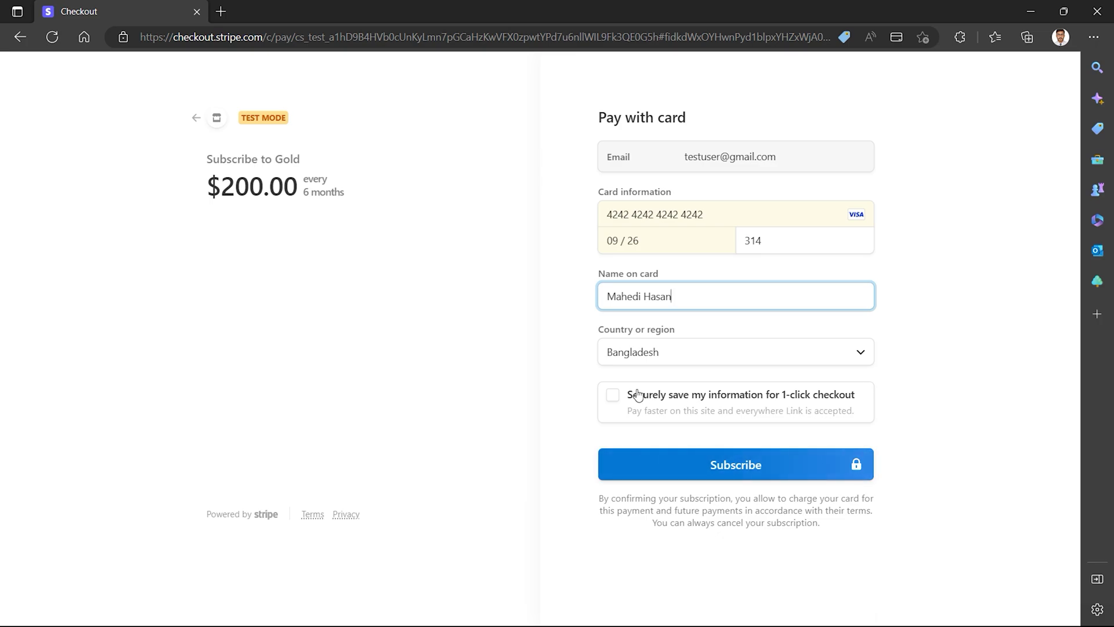
click(737, 467)
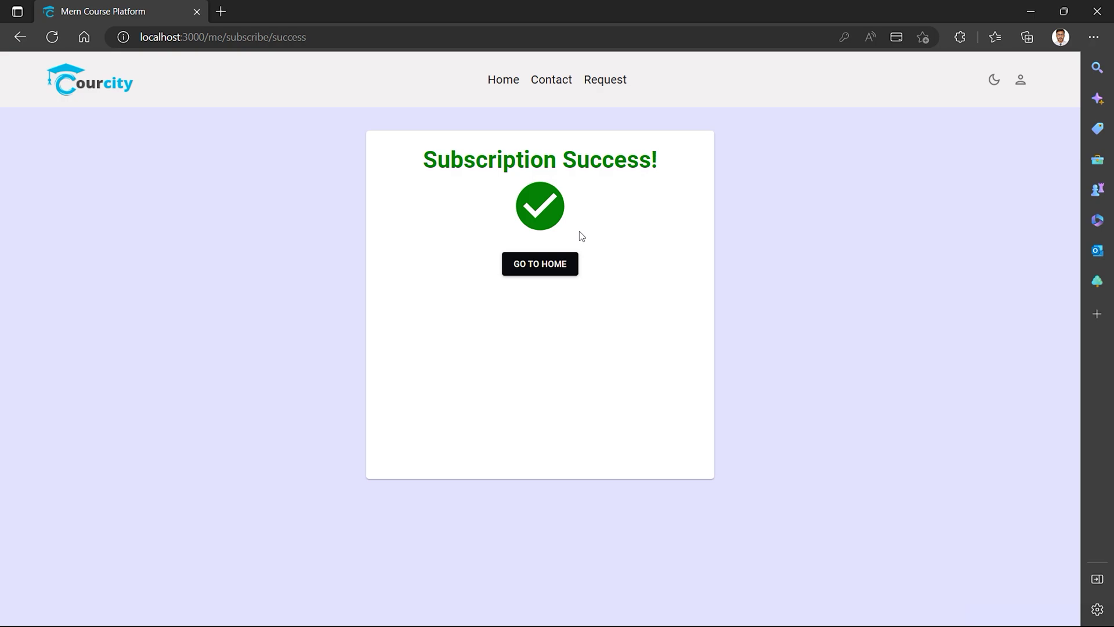
Leave the Subscription Success page via GO TO HOME to return to Your Playlists.
click(531, 269)
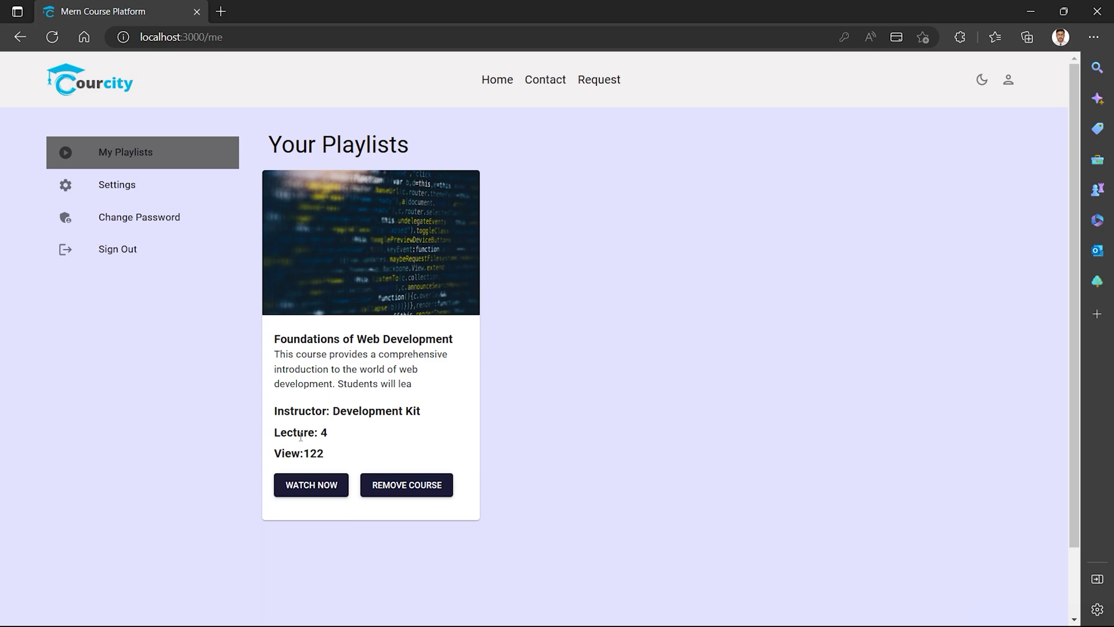
Start Foundations of Web Development, pause the Server-side Programming with PHP lecture and highlight its text.
click(312, 487)
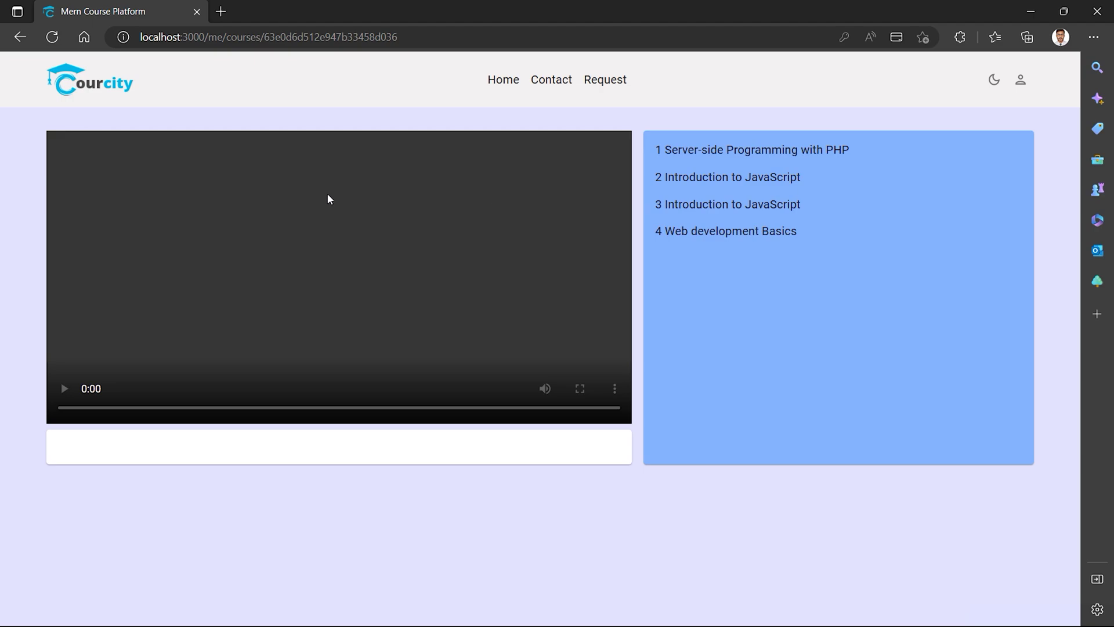
click(684, 156)
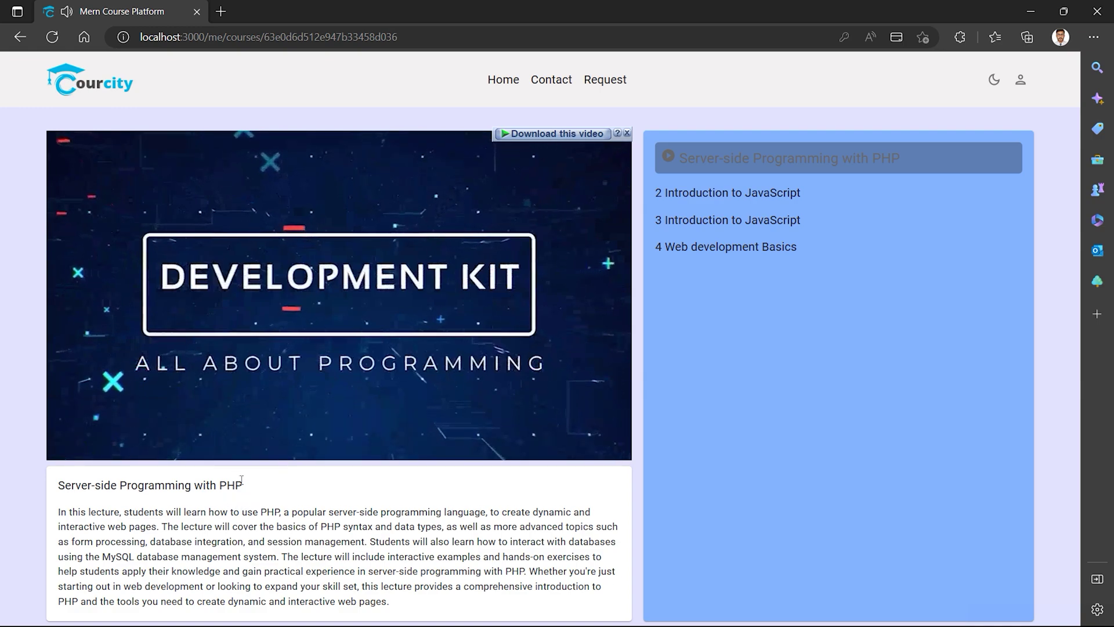
click(140, 395)
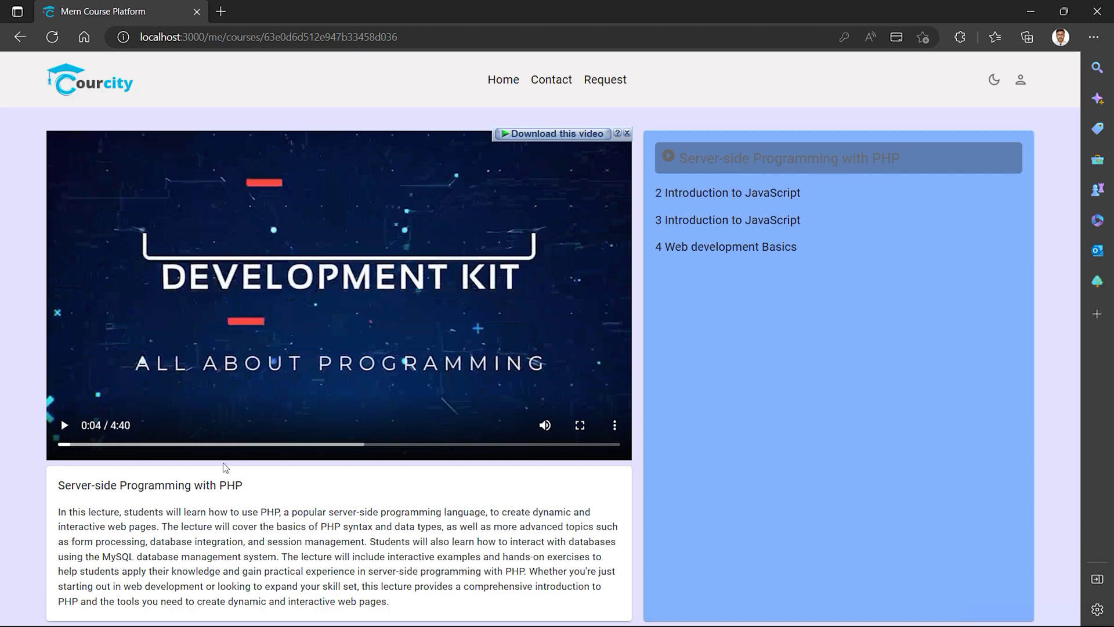
triple_click(93, 485)
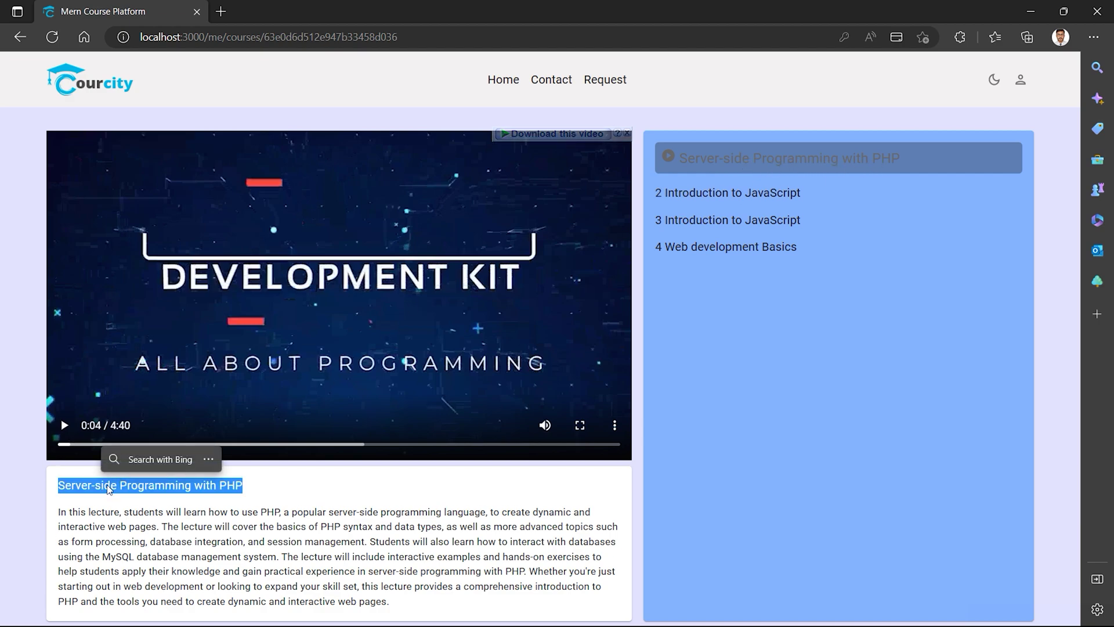
click(100, 525)
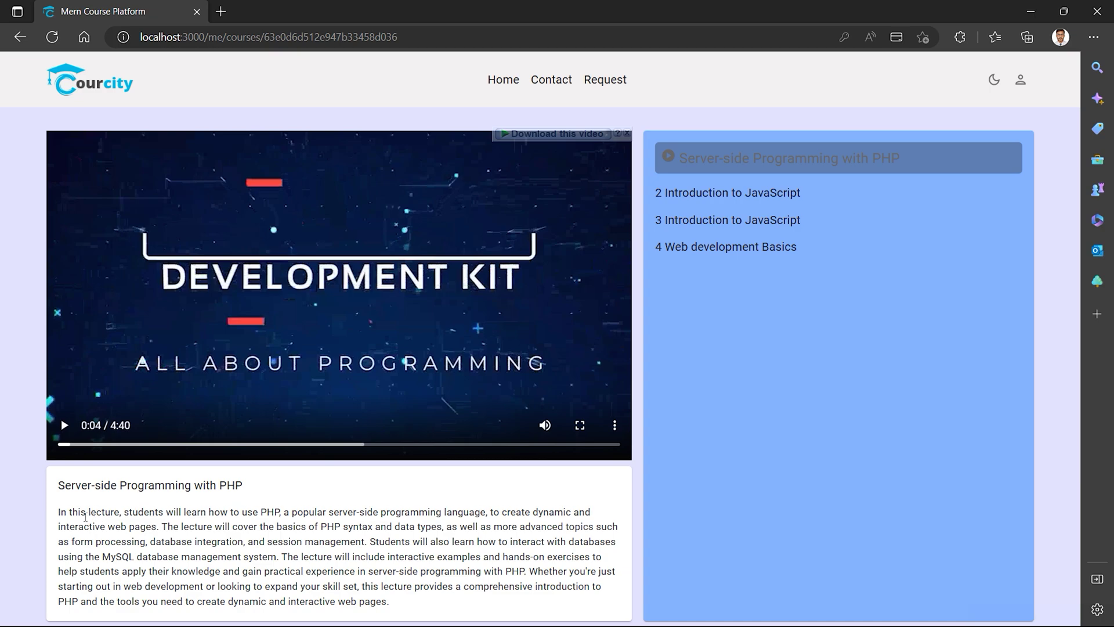
triple_click(85, 516)
click(310, 546)
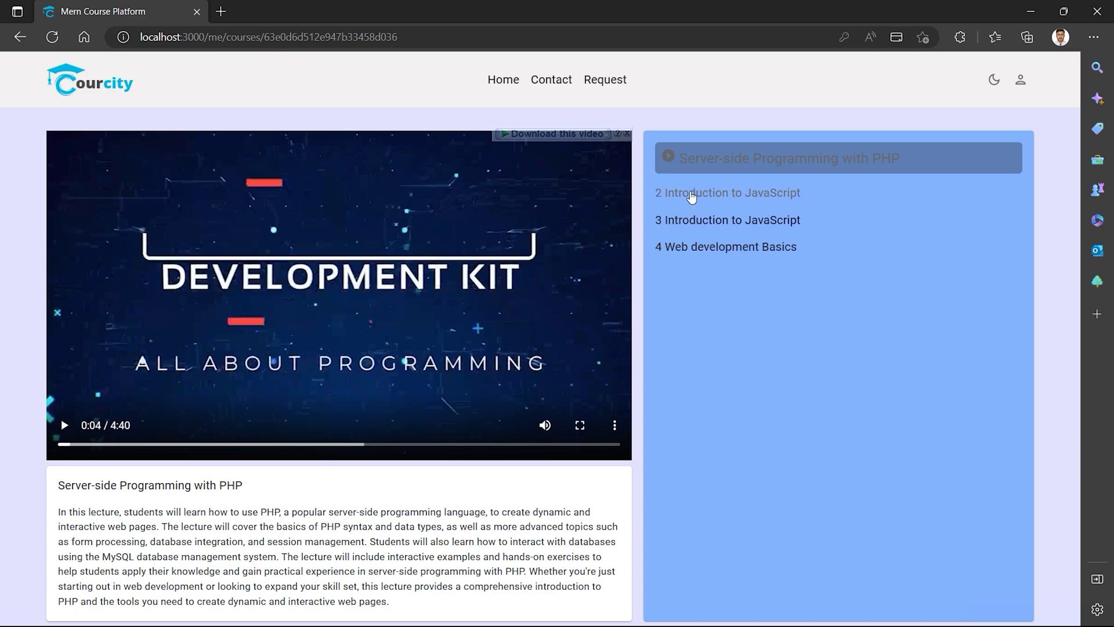
Play lectures 2 and 3, pause Web development Basics, then switch the site to dark theme.
click(715, 194)
click(704, 221)
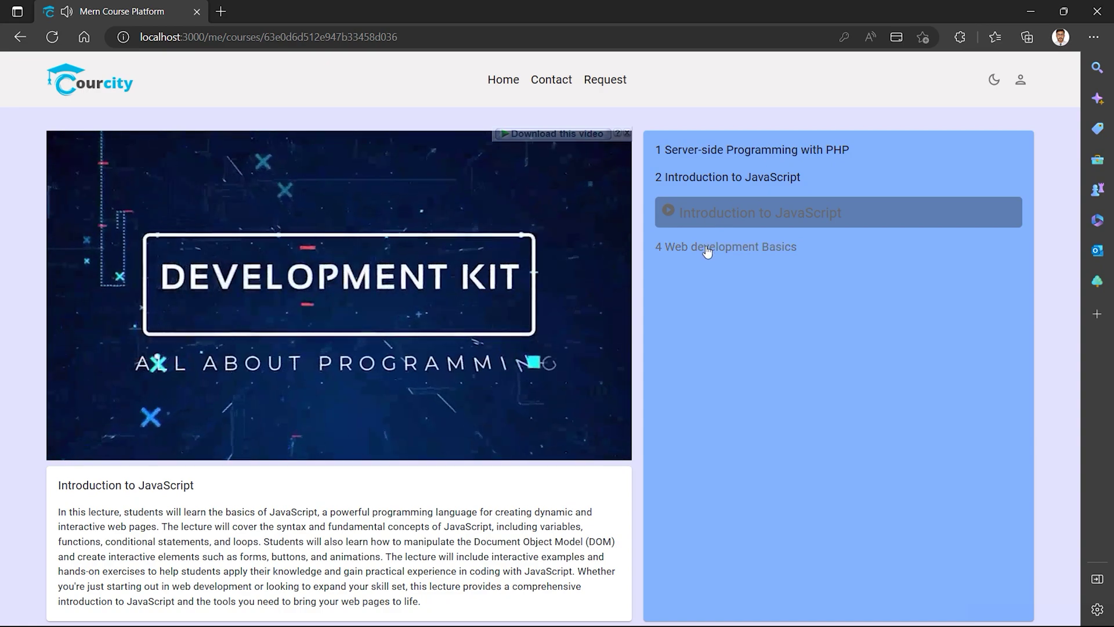
click(706, 250)
click(371, 280)
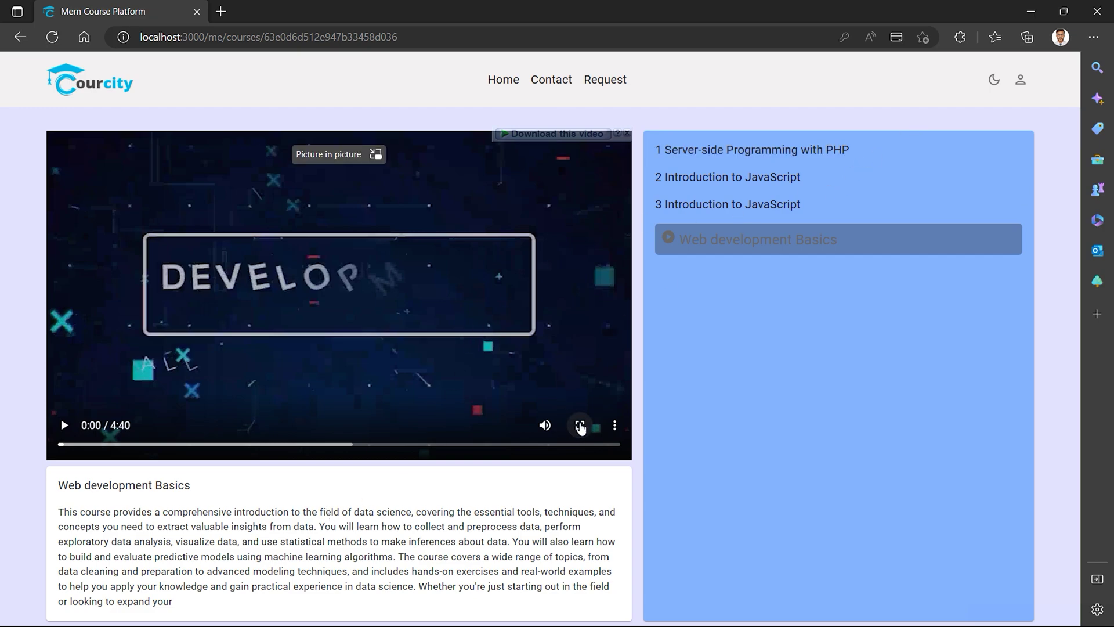
click(615, 425)
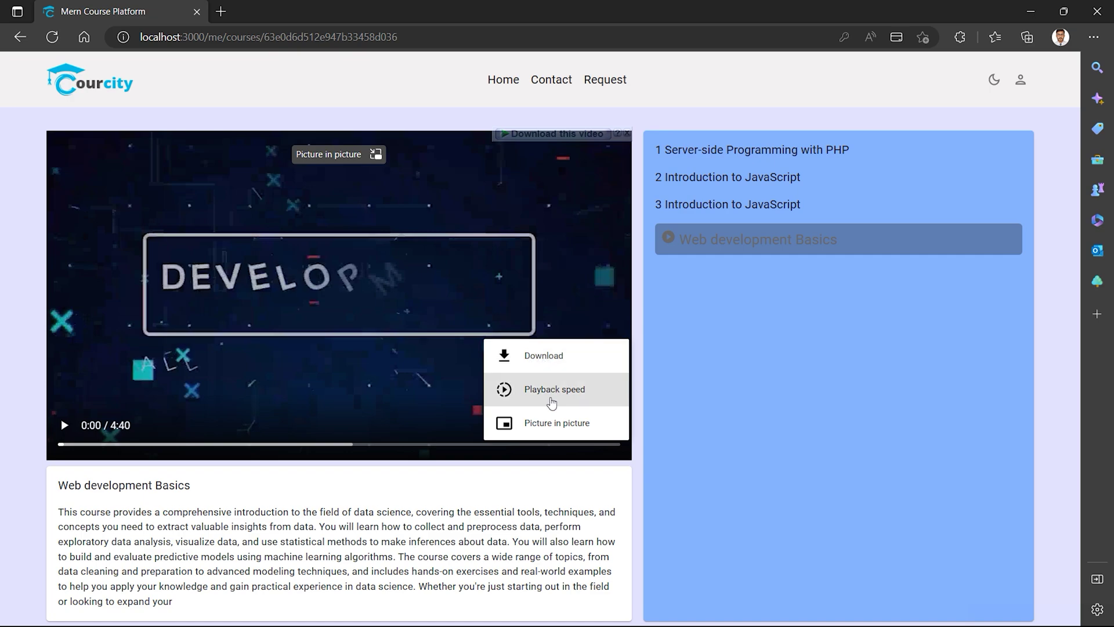
click(492, 506)
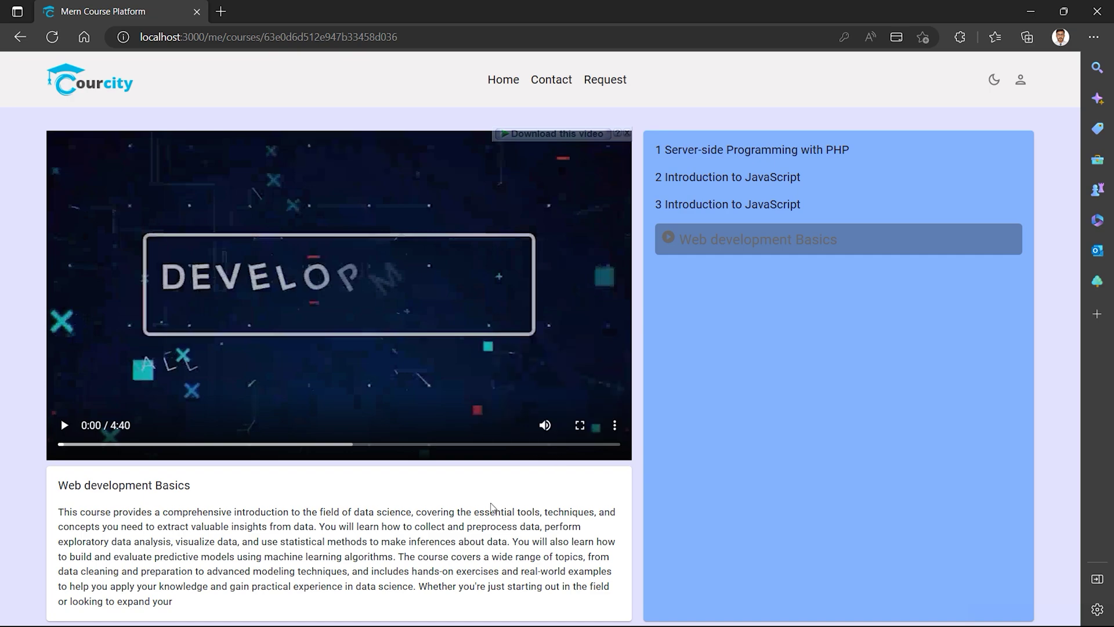
click(993, 79)
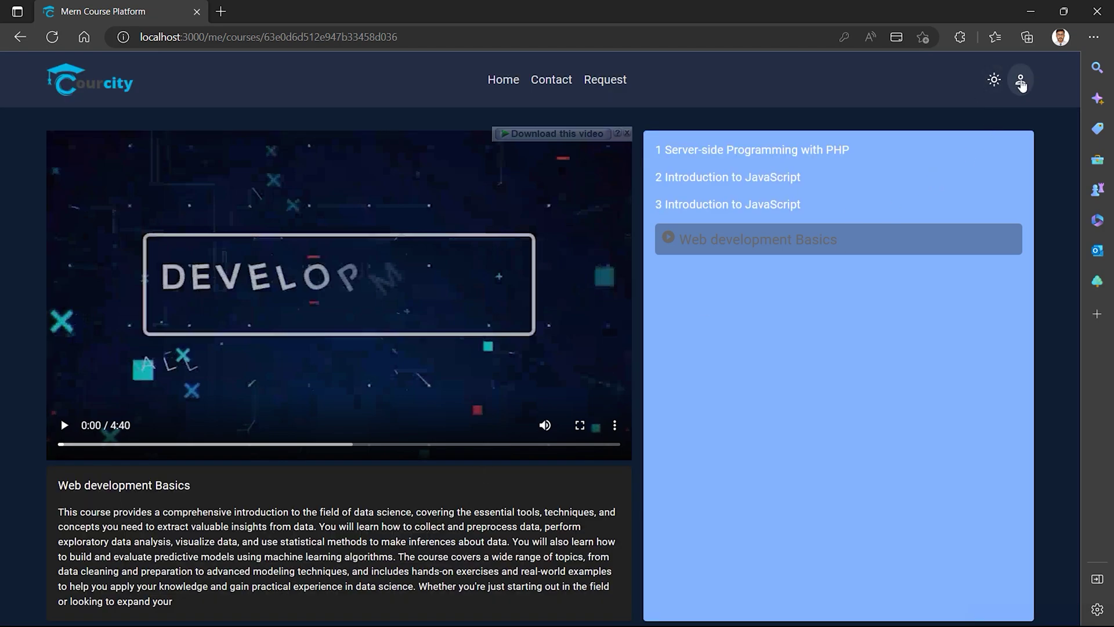
click(1020, 81)
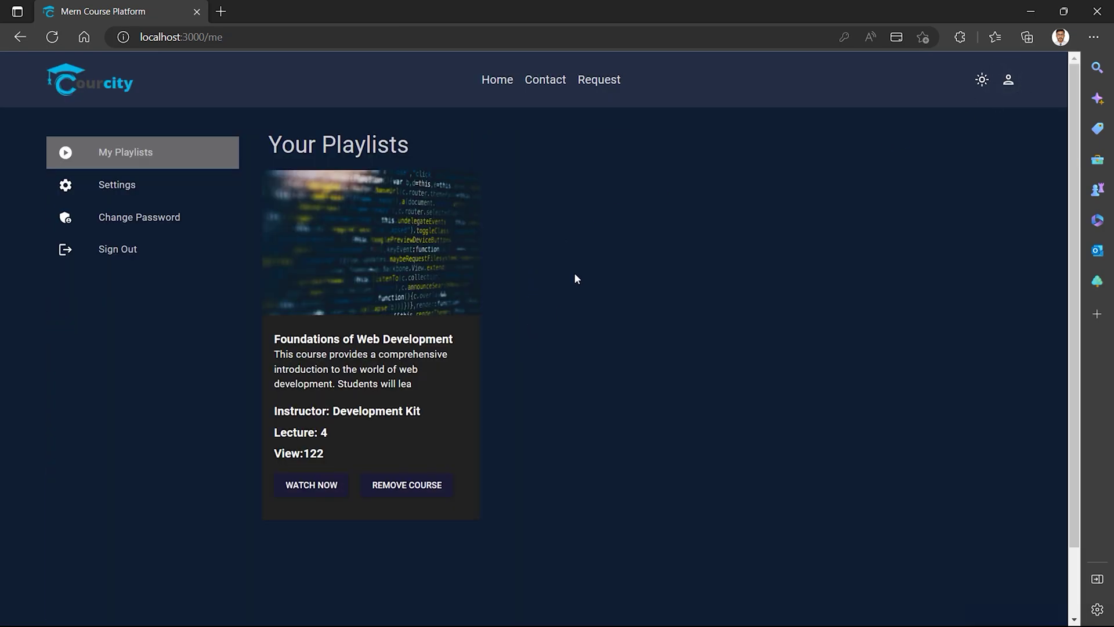
View the Subscription tab in Settings showing the Gold plan, switching back to light theme.
click(129, 188)
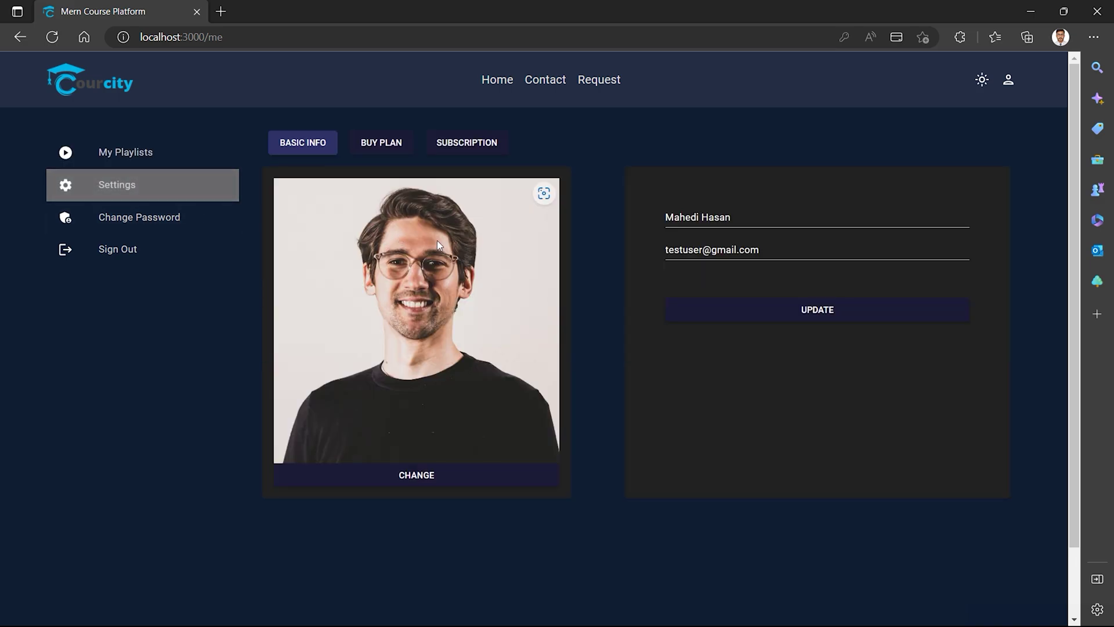
click(452, 148)
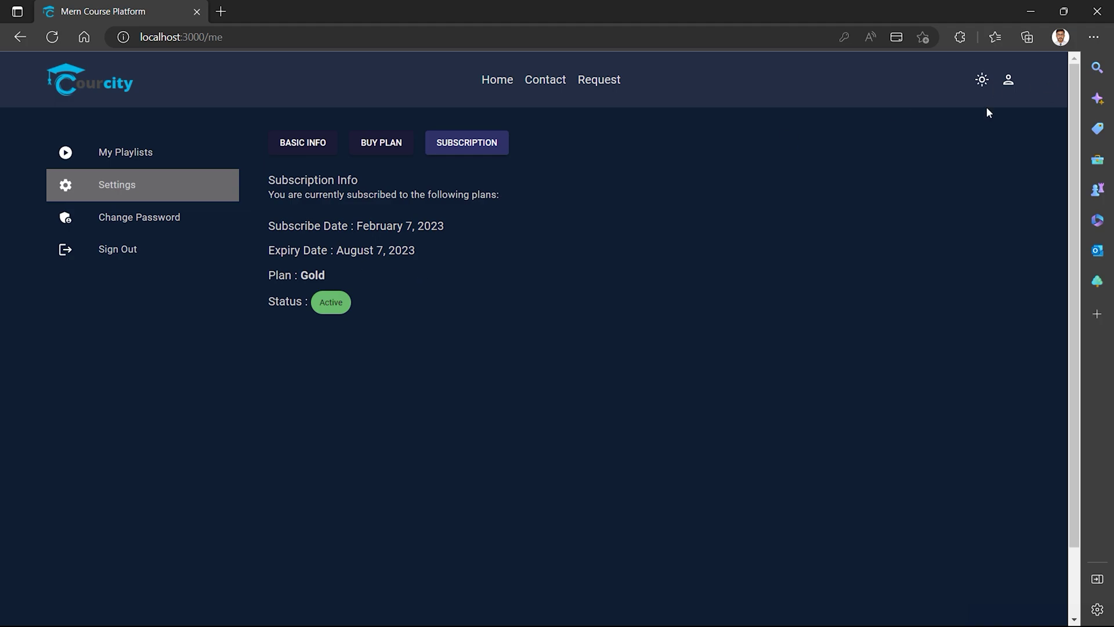
click(981, 79)
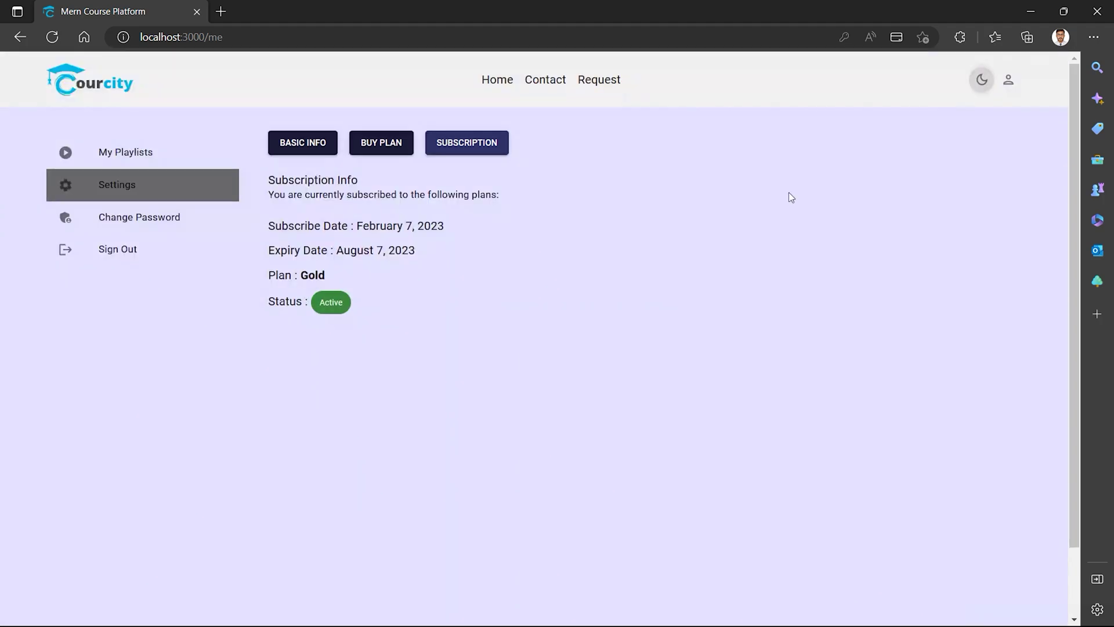
double_click(292, 179)
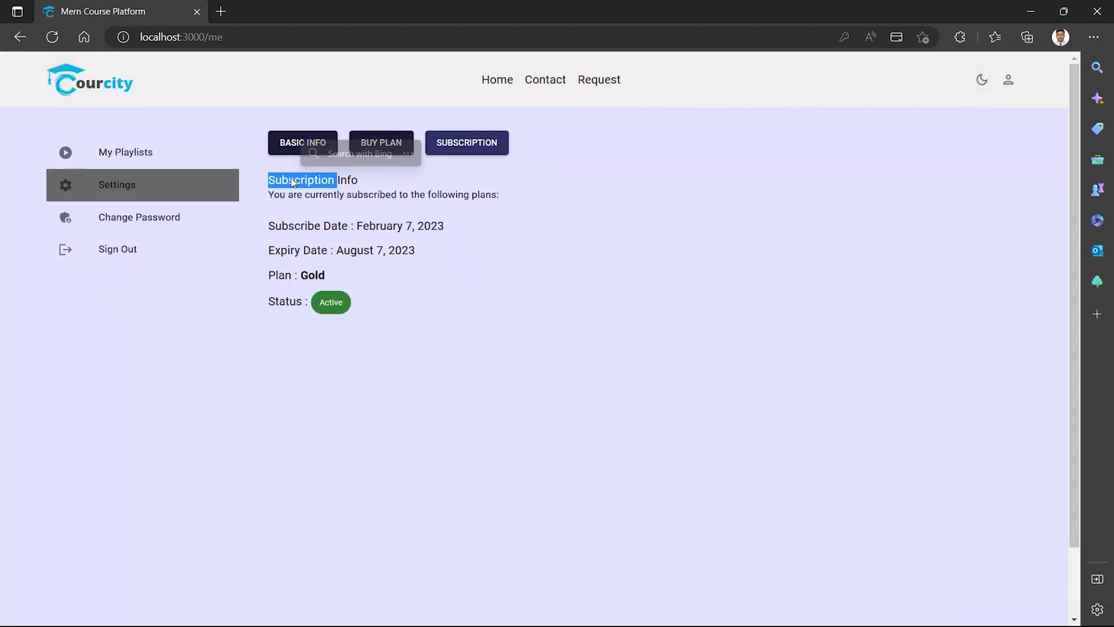
click(348, 182)
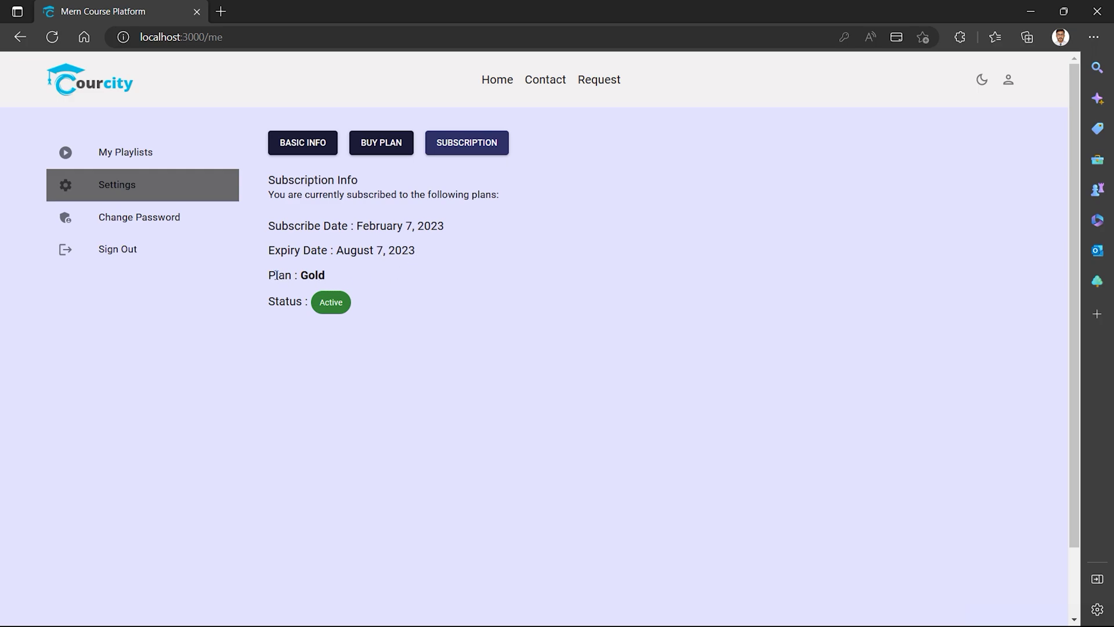
double_click(320, 276)
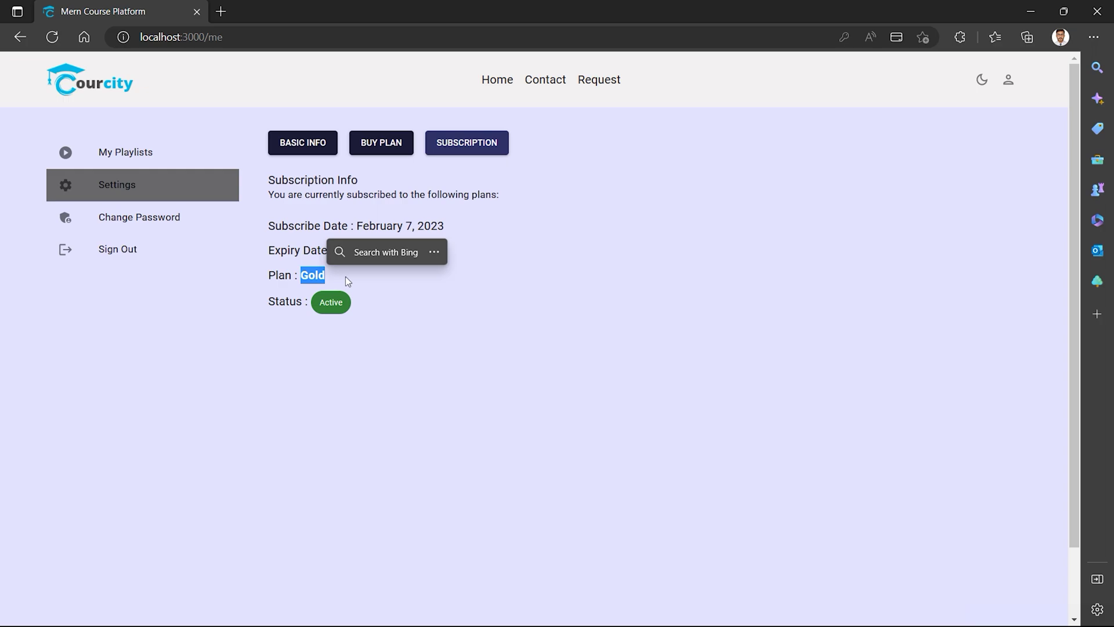
click(343, 333)
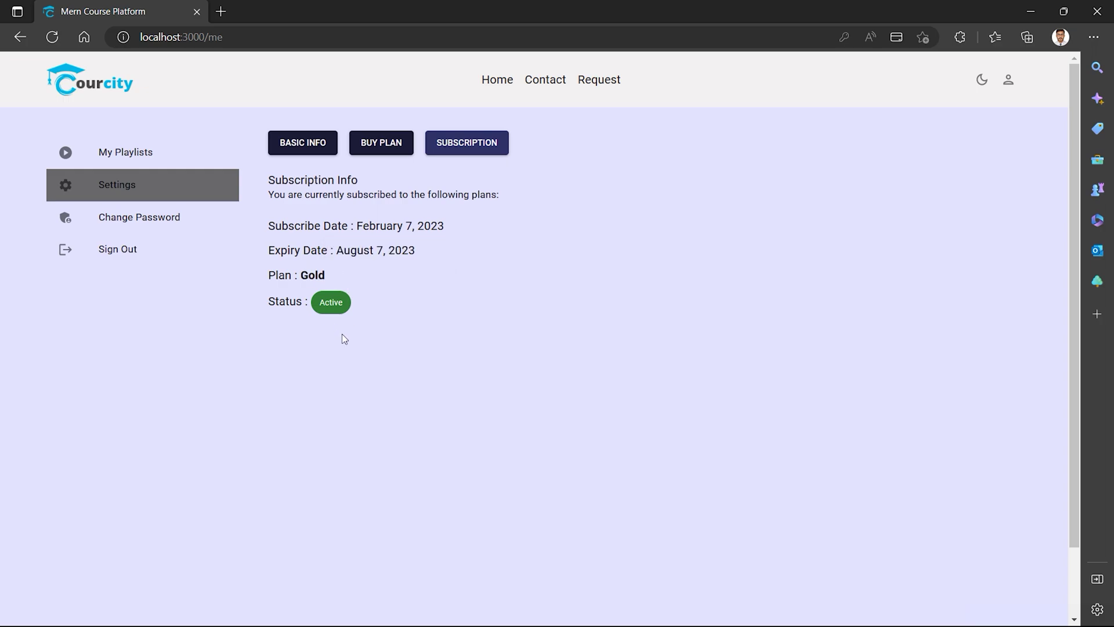
Look at the Change Password form, then sign out of the account.
click(152, 225)
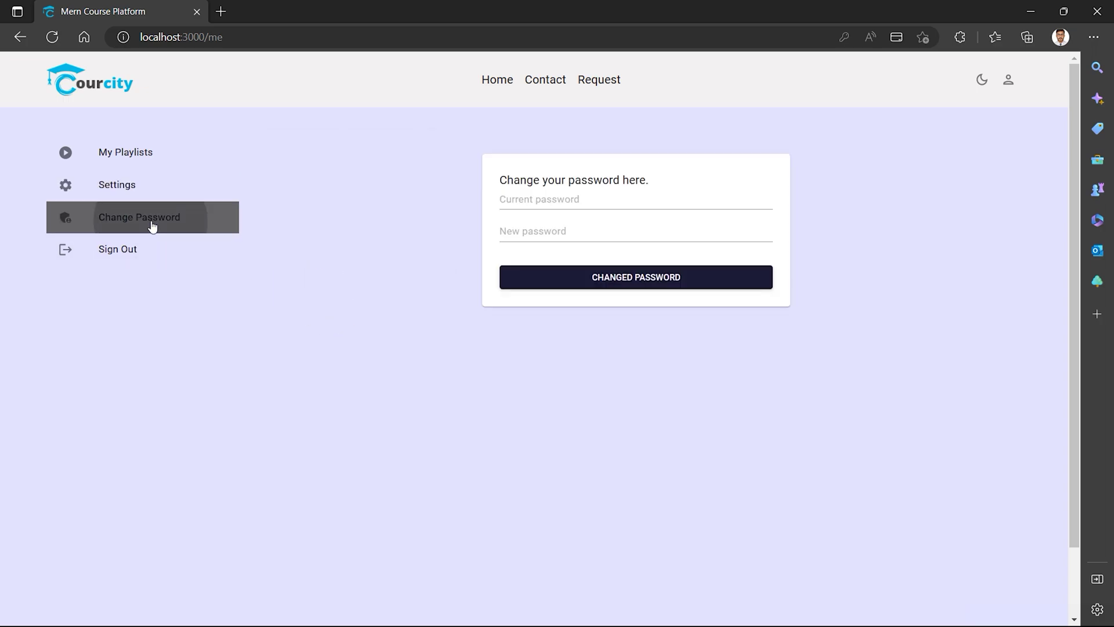
click(518, 200)
click(467, 216)
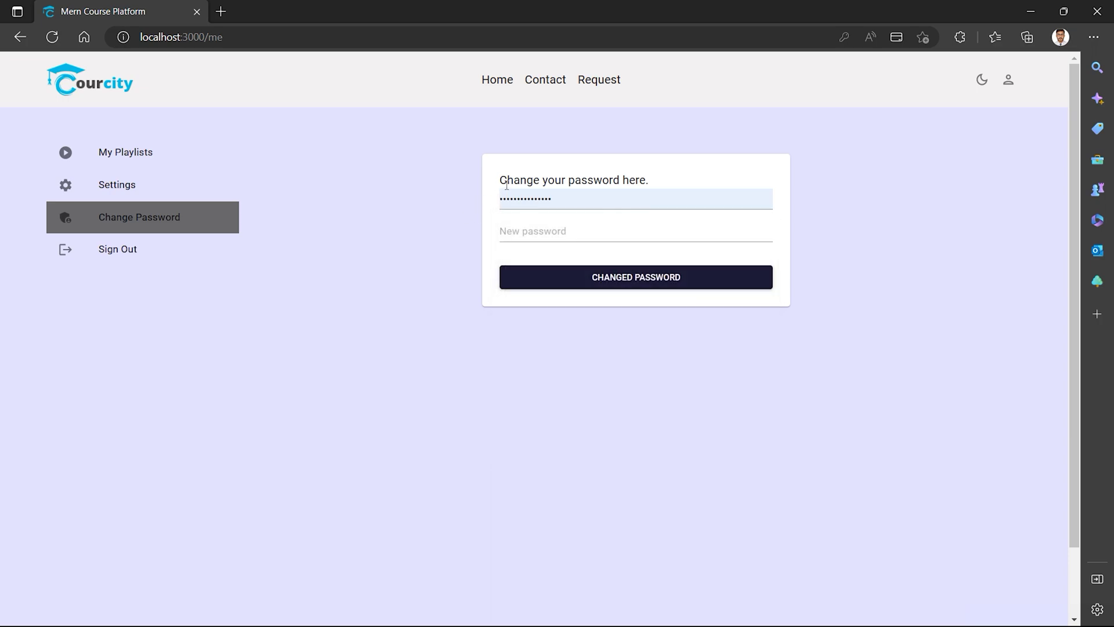
double_click(507, 181)
click(444, 231)
click(102, 253)
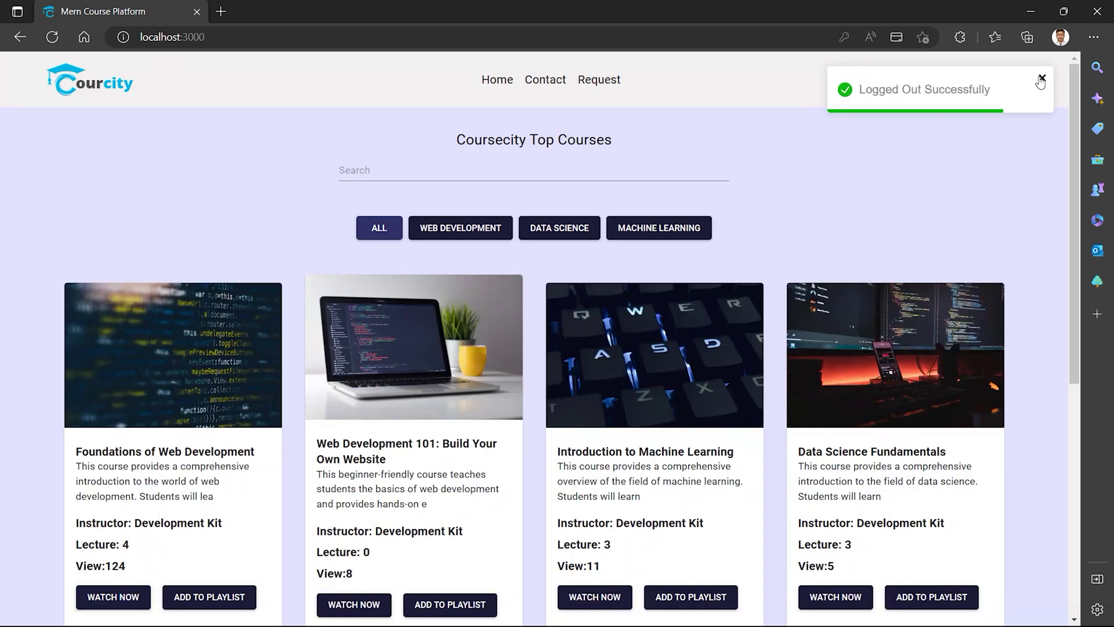
Dismiss the logout toast and log in as admin using the browser's saved credentials.
click(1041, 79)
click(1006, 92)
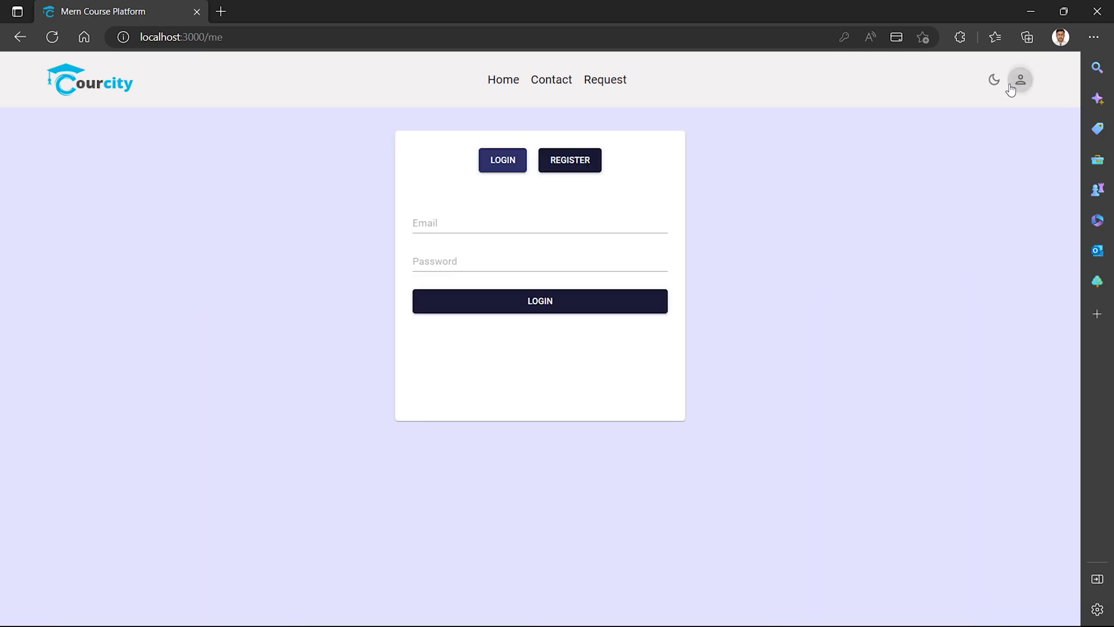
click(482, 223)
click(471, 344)
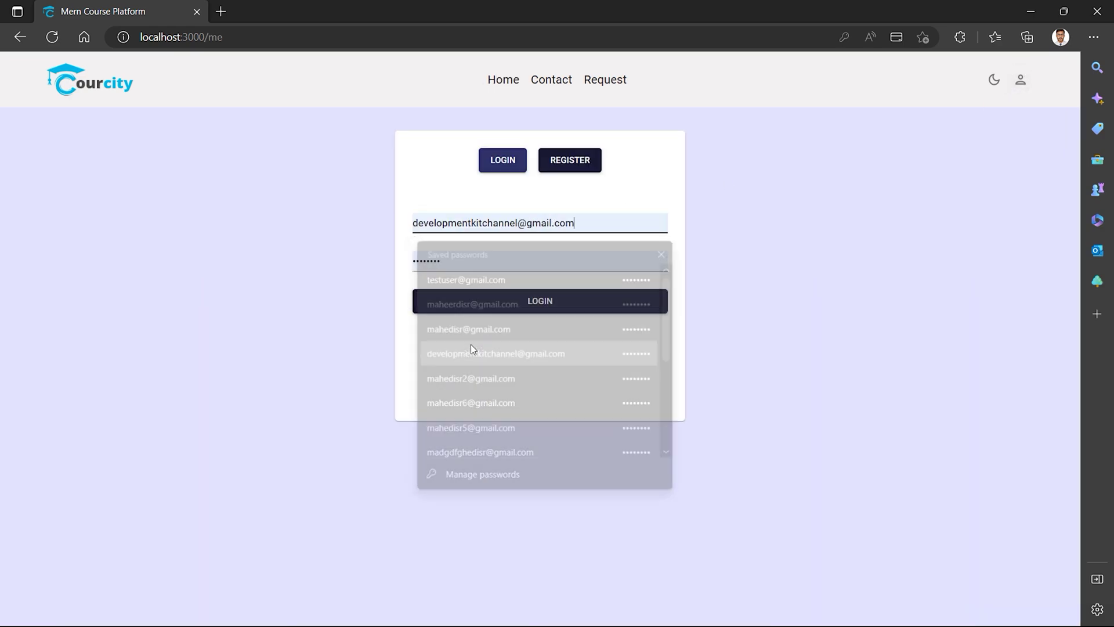
click(532, 298)
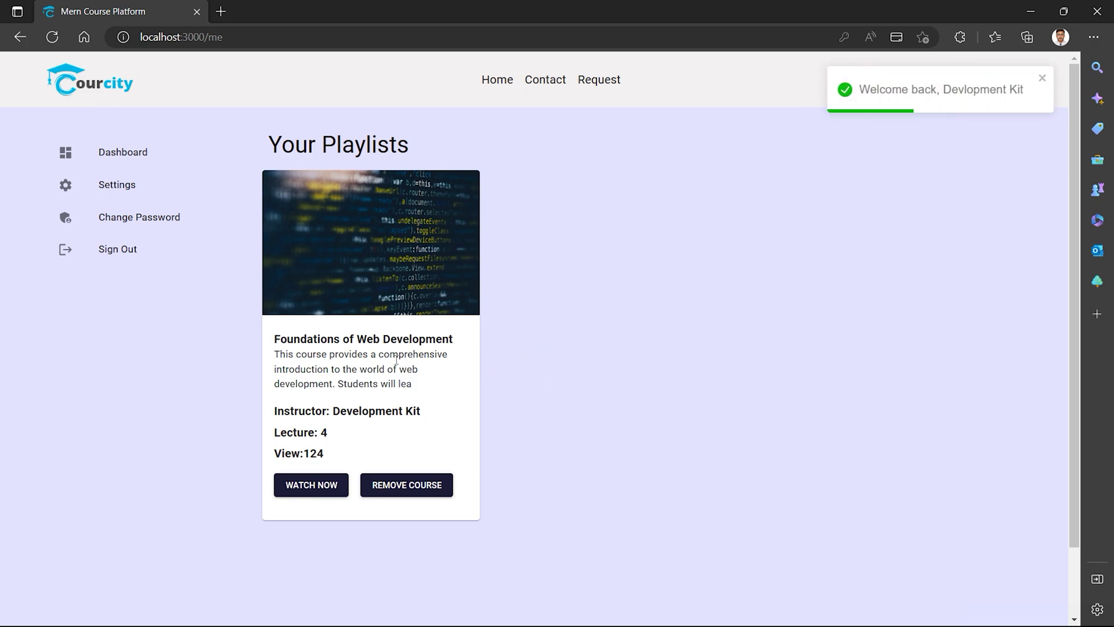
click(110, 190)
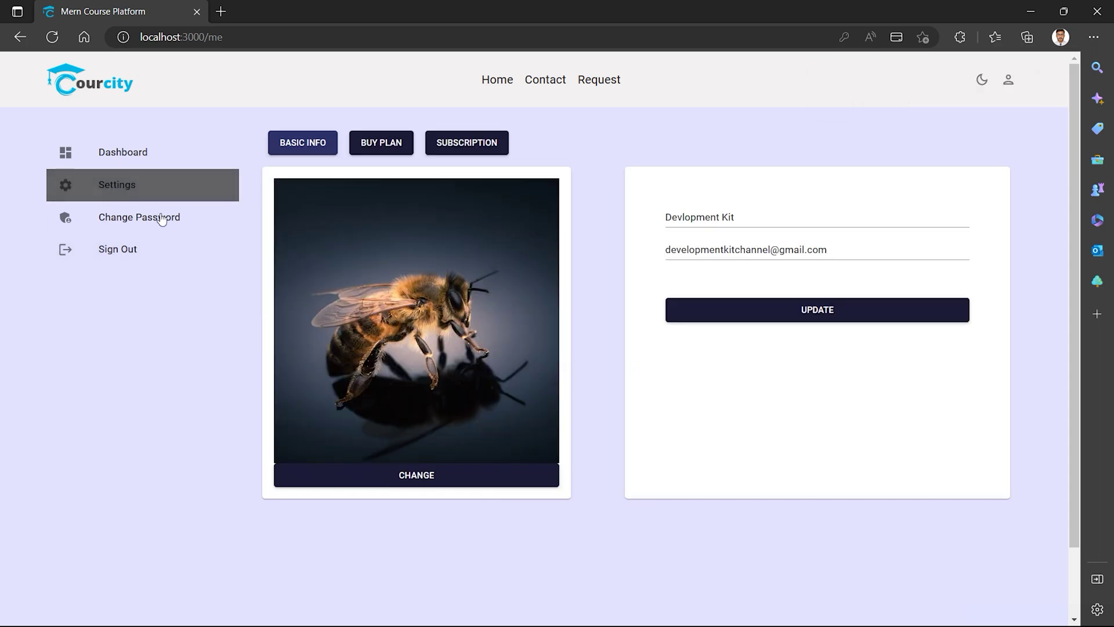
Browse the admin's BUY PLAN, SUBSCRIPTION, BASIC INFO and Change Password pages, then open Dashboard.
click(377, 142)
click(443, 142)
click(322, 145)
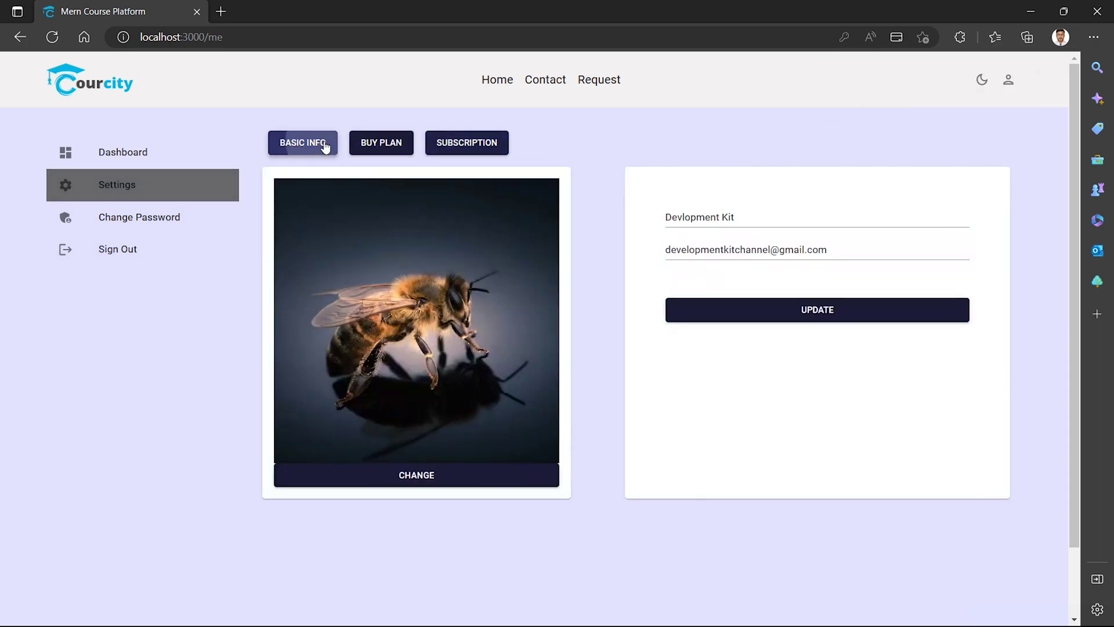
click(445, 149)
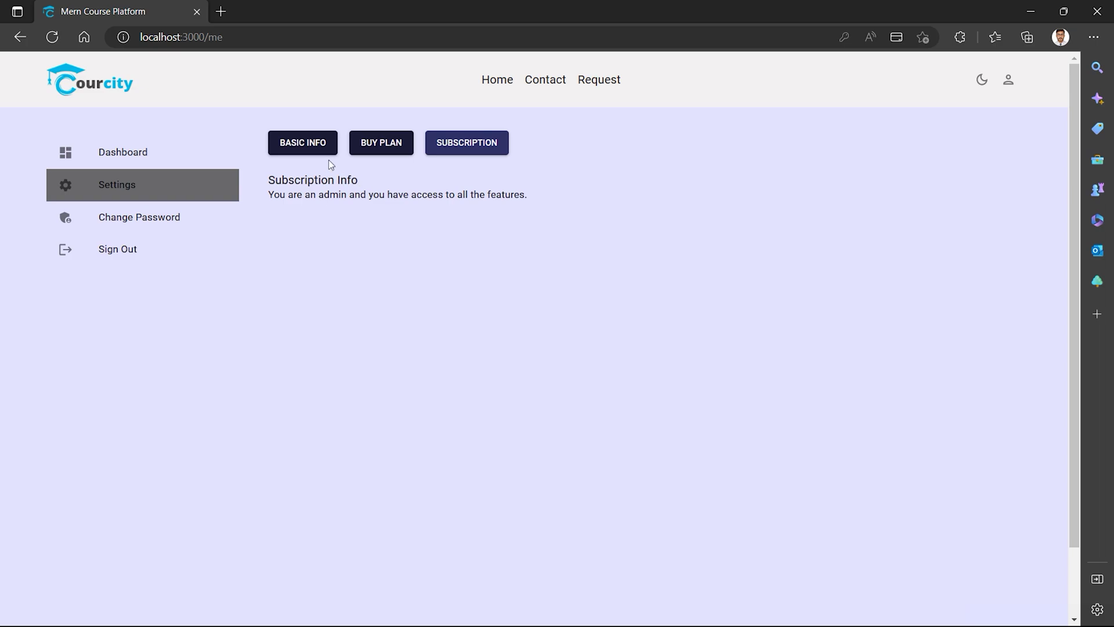
click(308, 148)
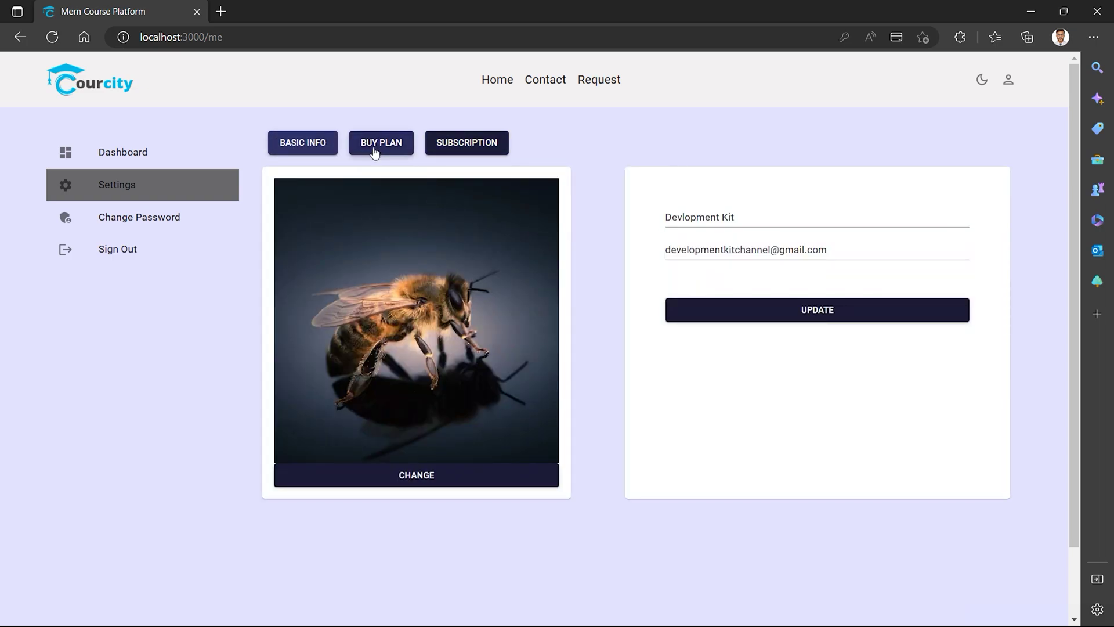
click(373, 150)
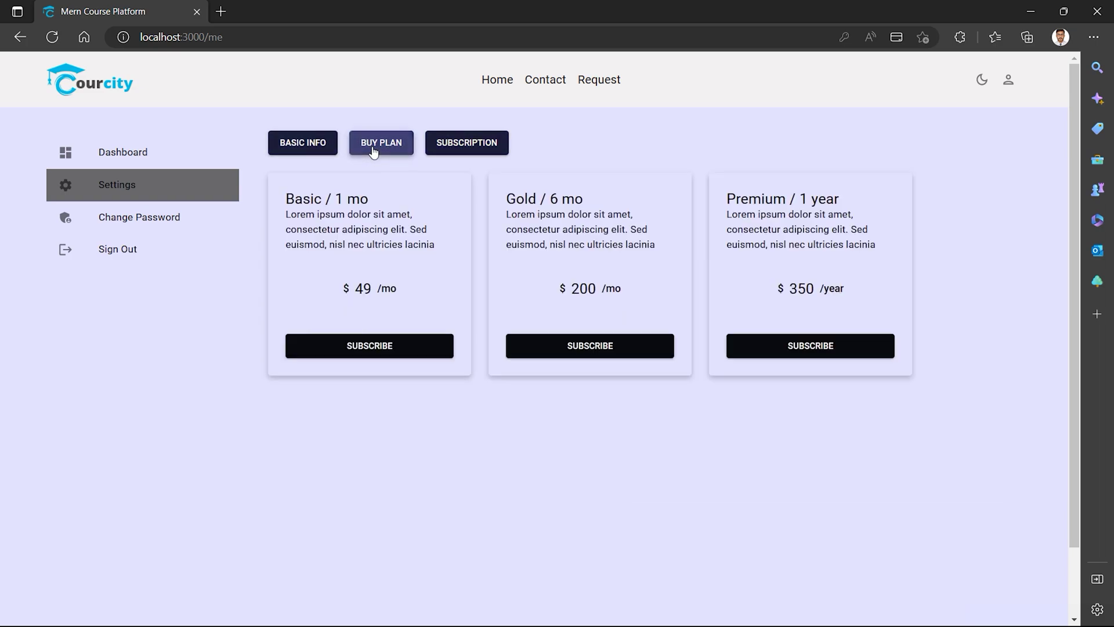
click(127, 214)
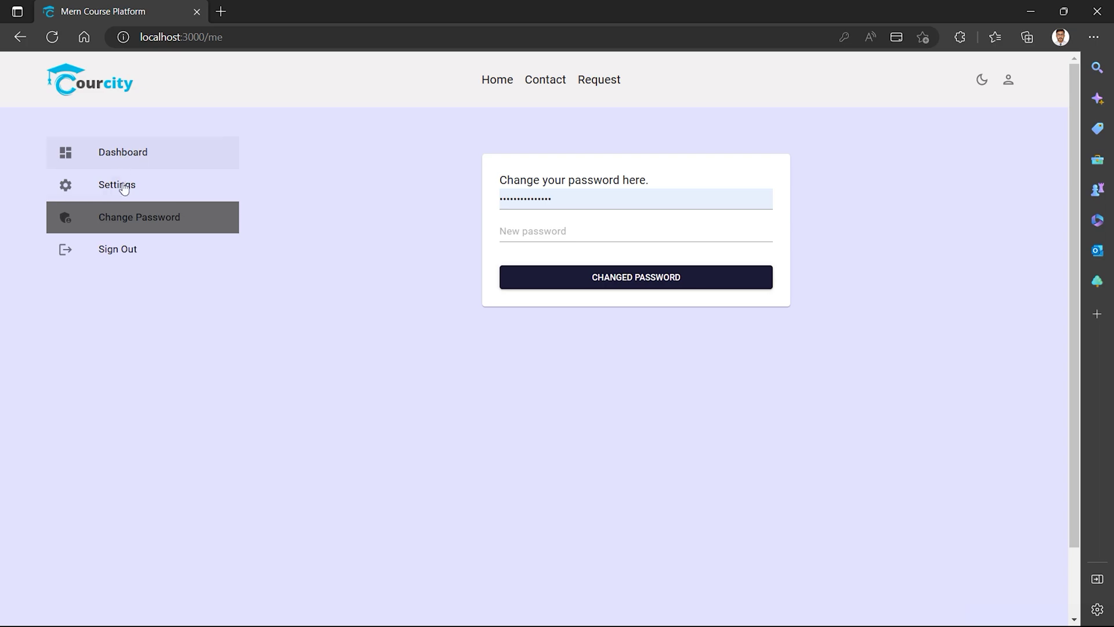
click(128, 186)
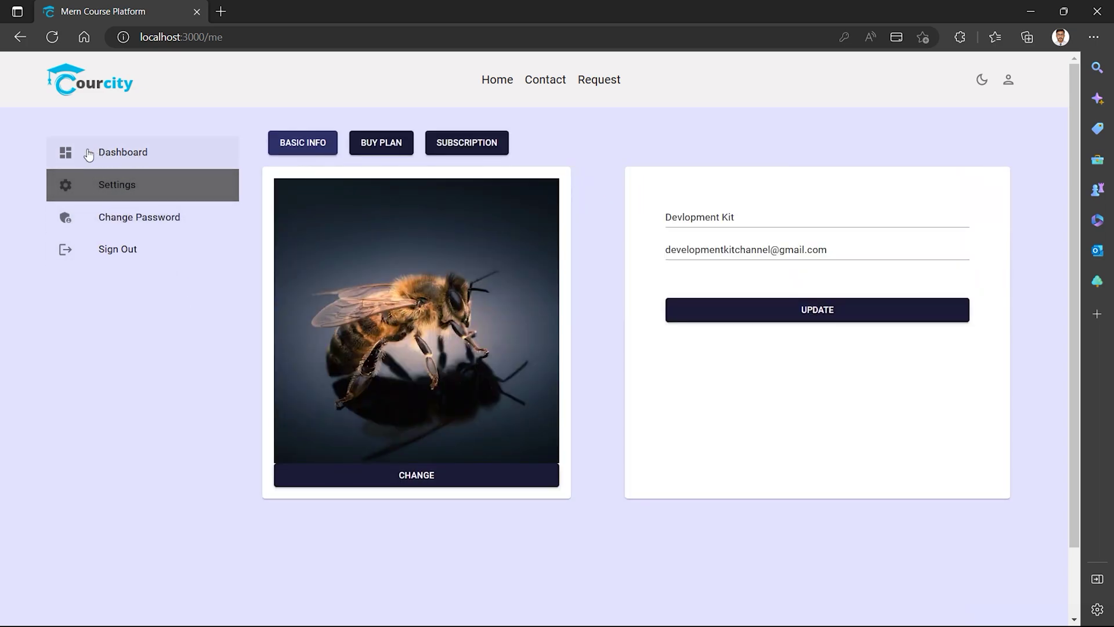
click(109, 152)
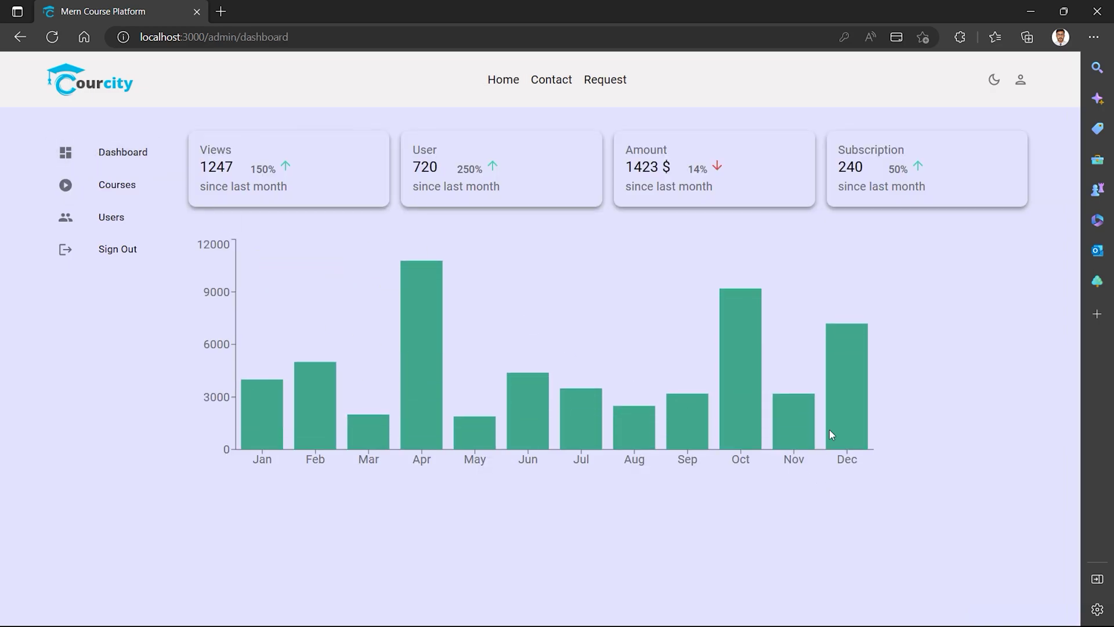
Toggle the dashboard to dark theme and back, highlighting the Amount 14% and Subscription card text.
click(992, 84)
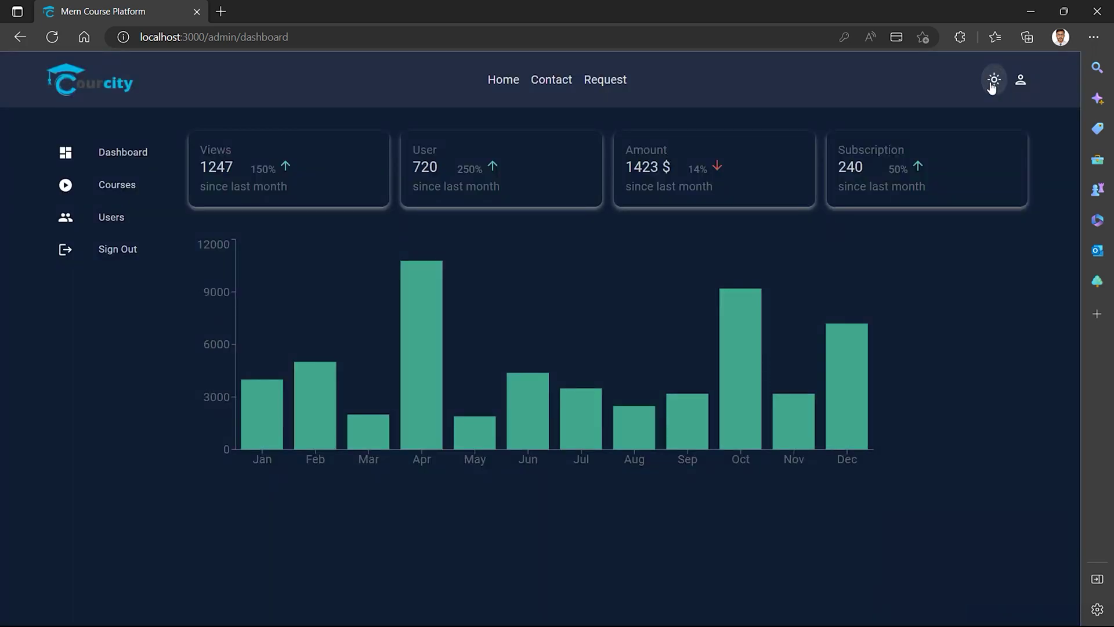
click(992, 84)
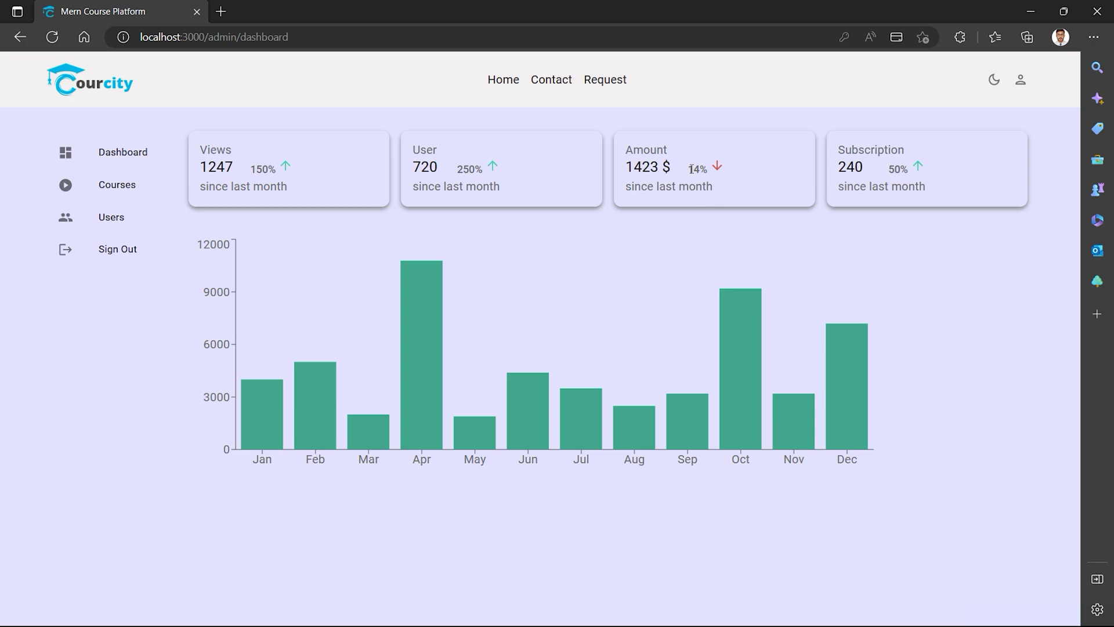
drag(689, 168, 719, 173)
click(714, 191)
double_click(856, 152)
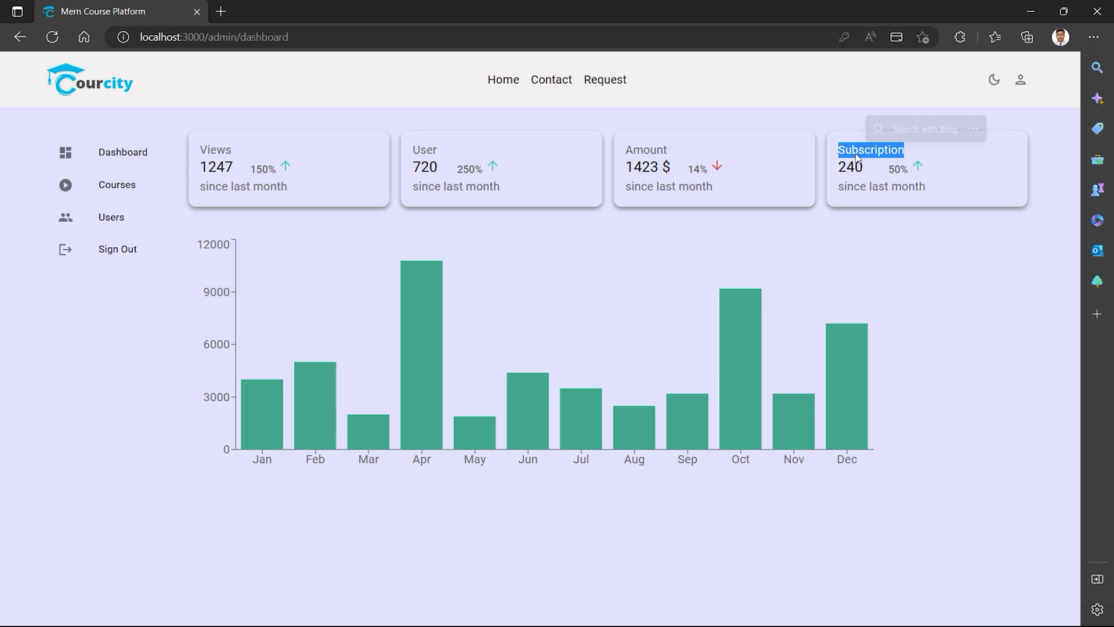
click(861, 192)
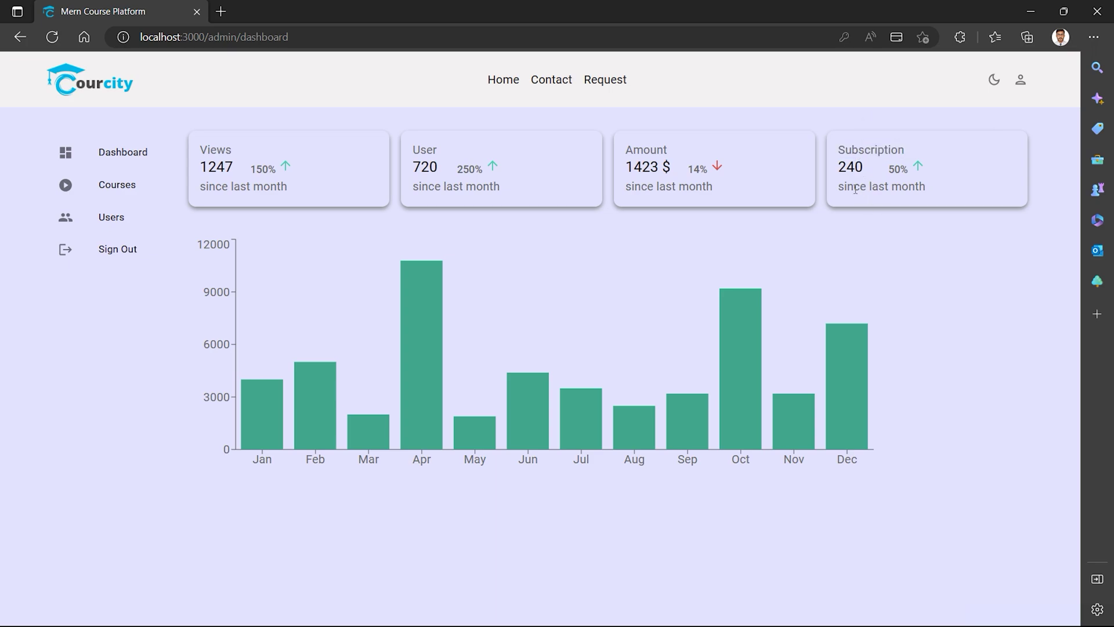
double_click(854, 187)
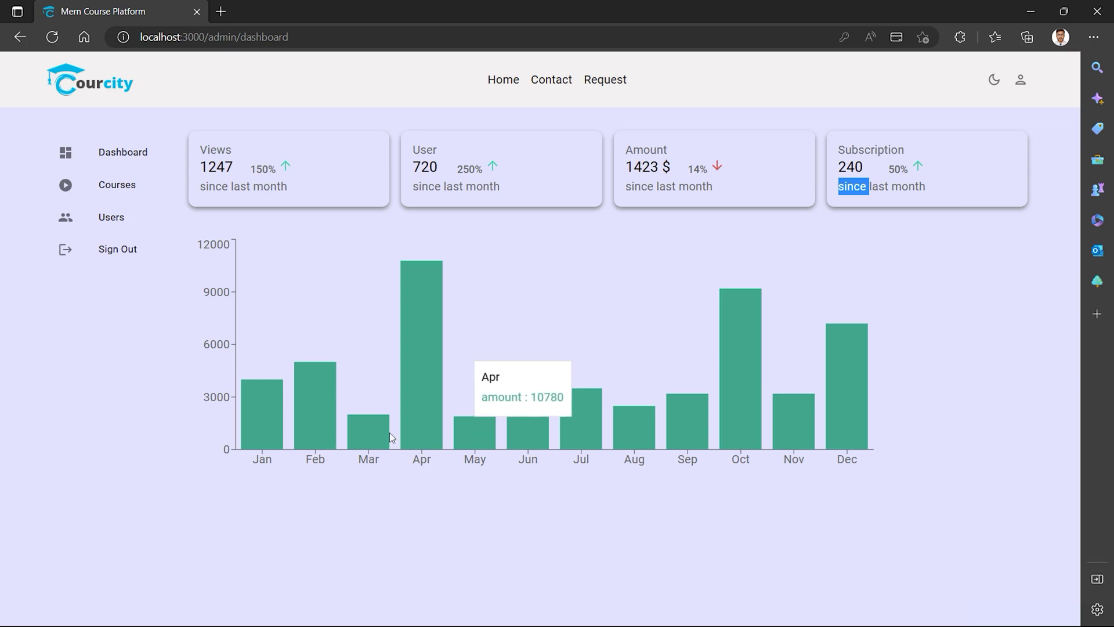
click(114, 157)
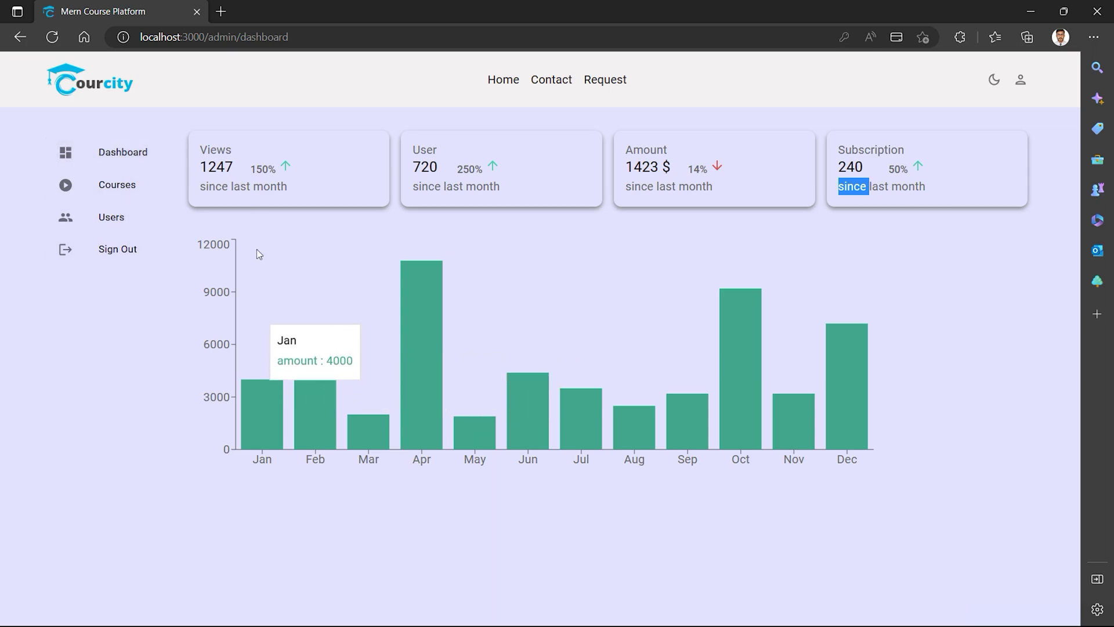
Review the six-course list, highlighting the first author, then start adding a new course.
click(116, 184)
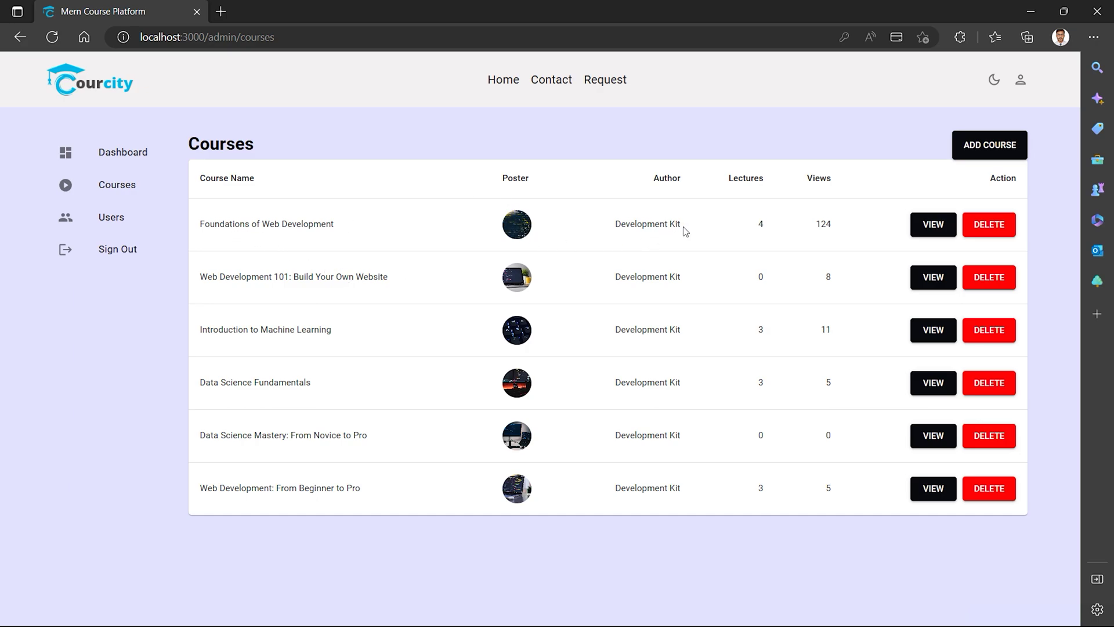
drag(681, 226, 613, 225)
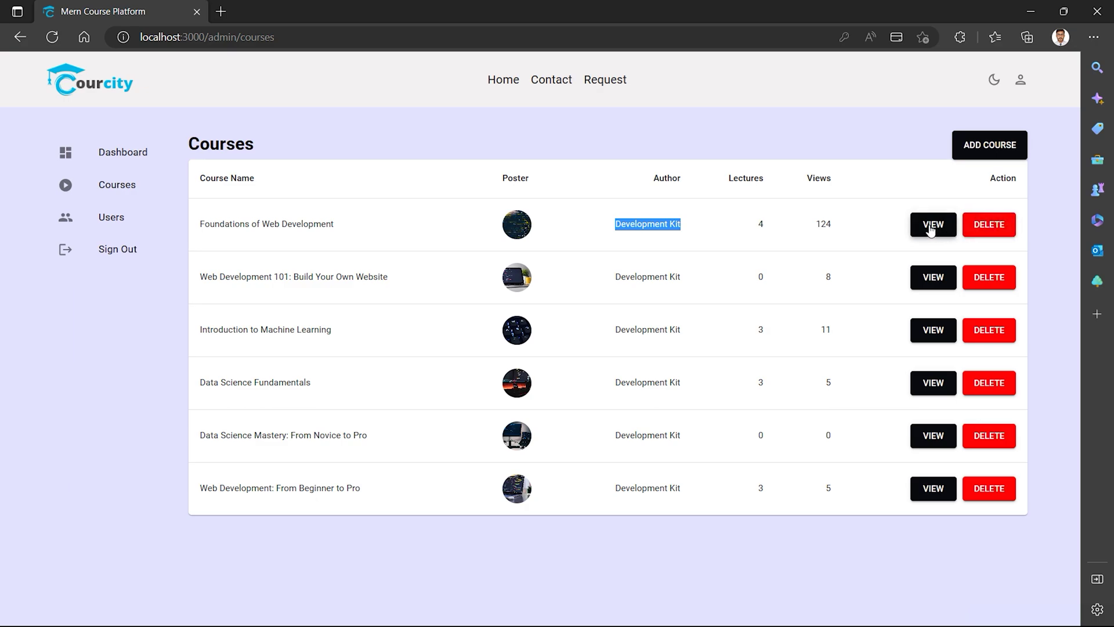
click(980, 150)
Enter course name Test Course, author DK, category Data Science and details 'Test course description'.
click(339, 175)
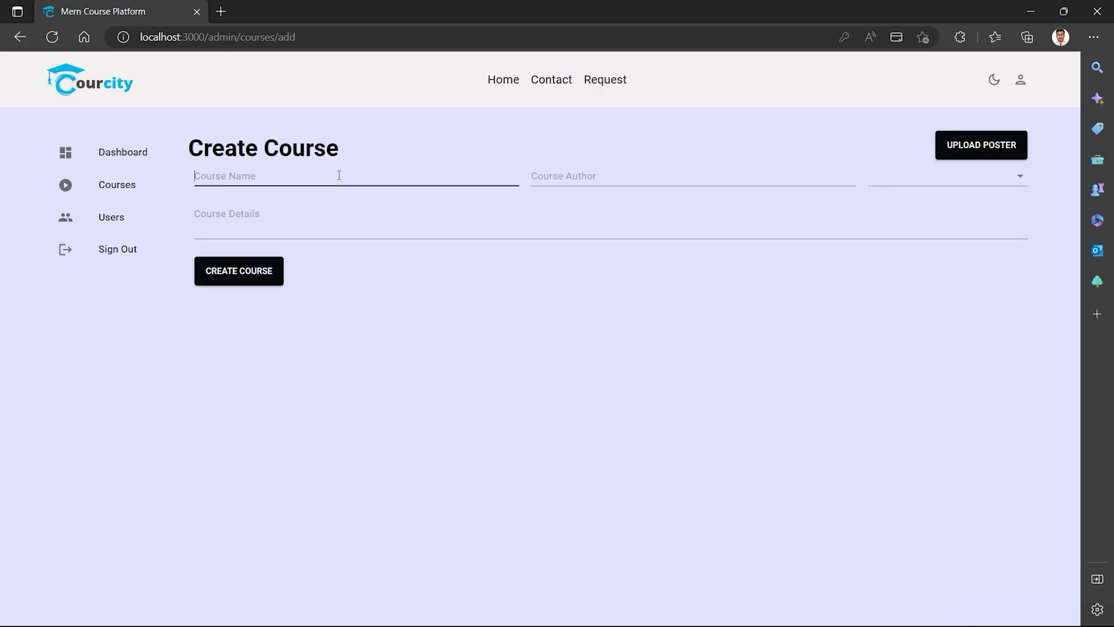
text(Test COurse)
right_click(223, 178)
click(241, 231)
click(605, 176)
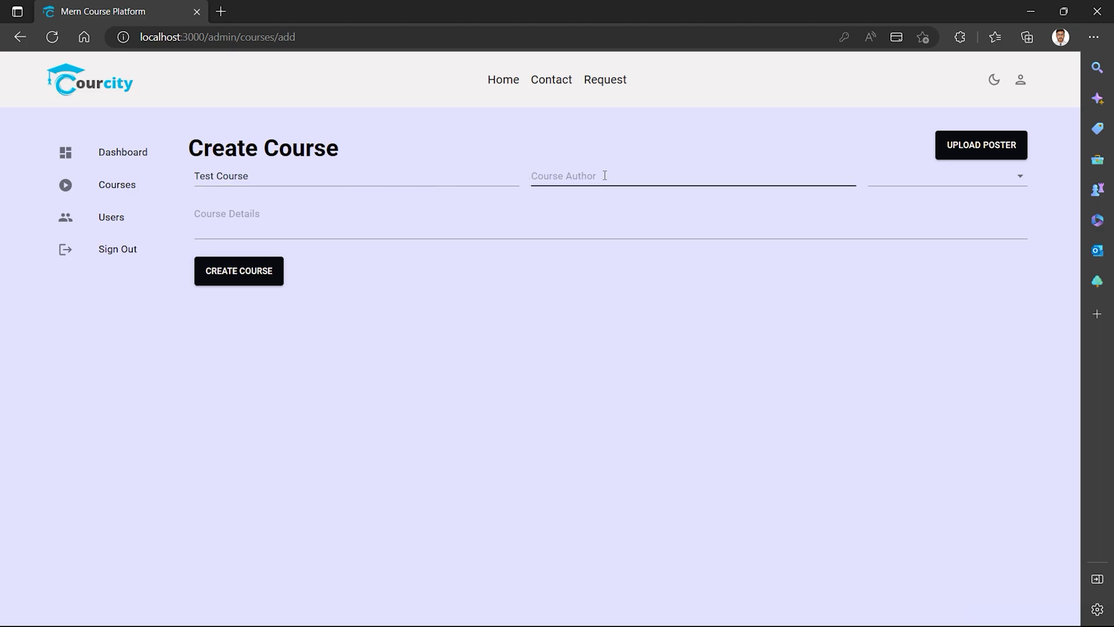
text(DB)
click(1013, 178)
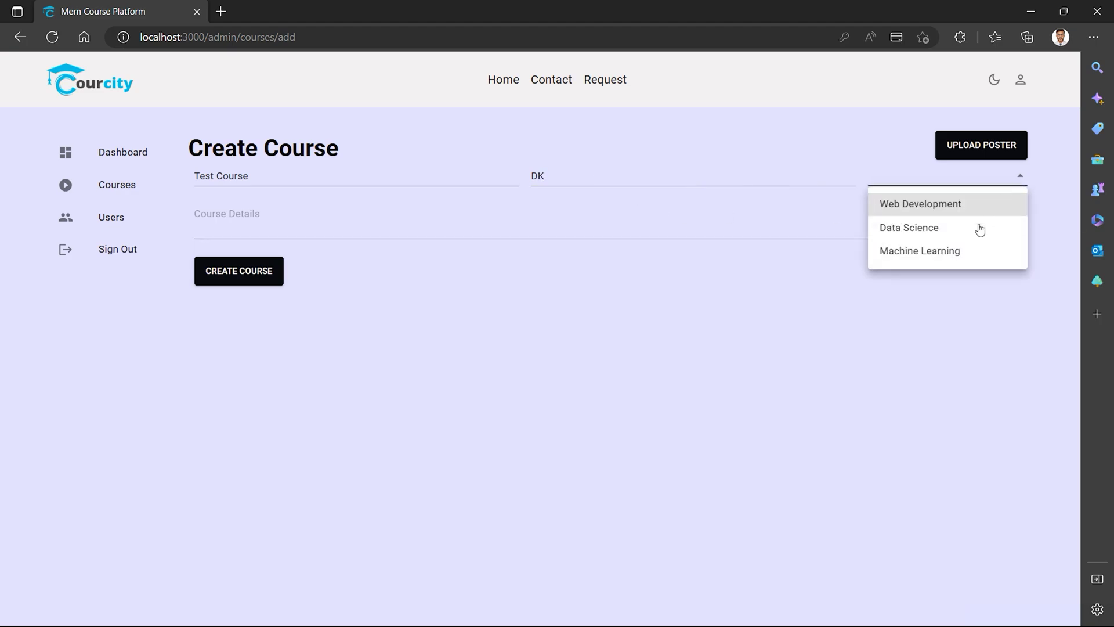
click(922, 231)
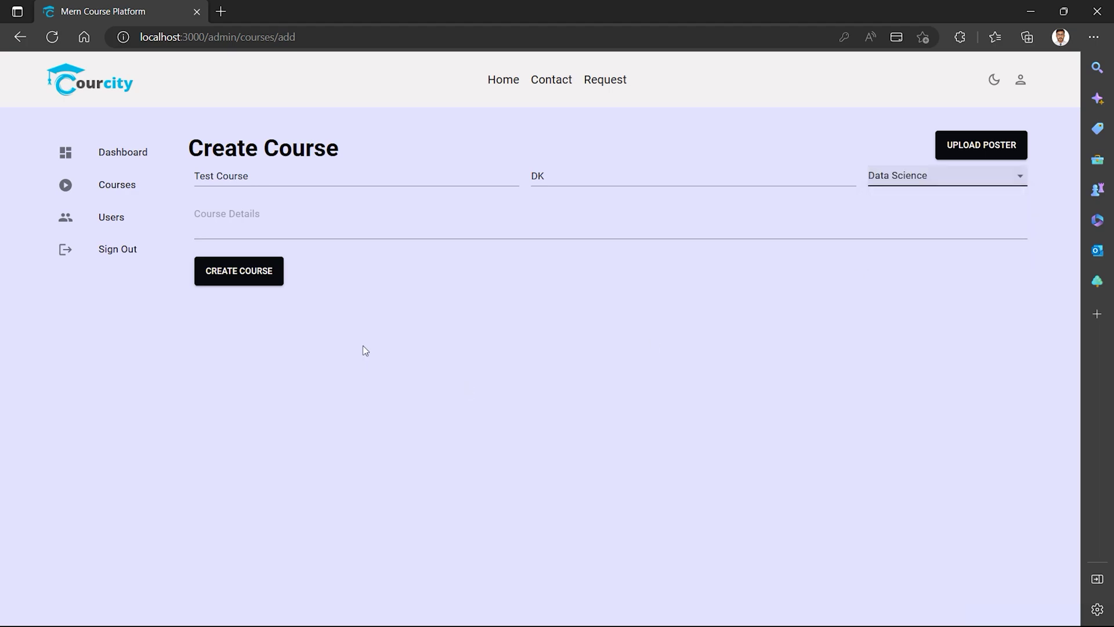
click(277, 224)
text(Te)
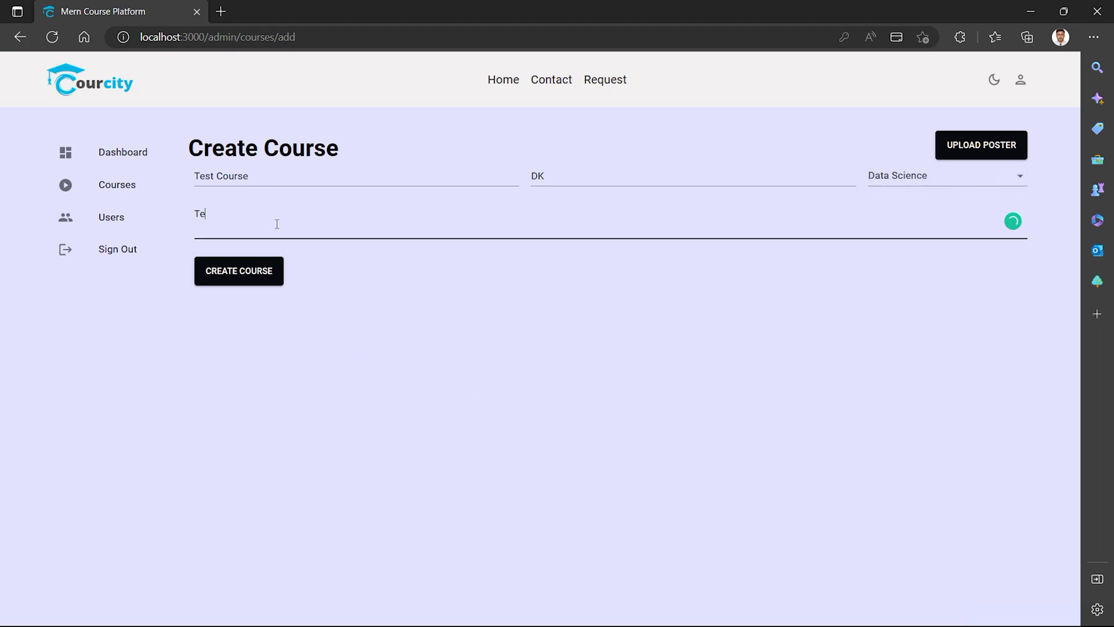
text(st course description)
click(259, 280)
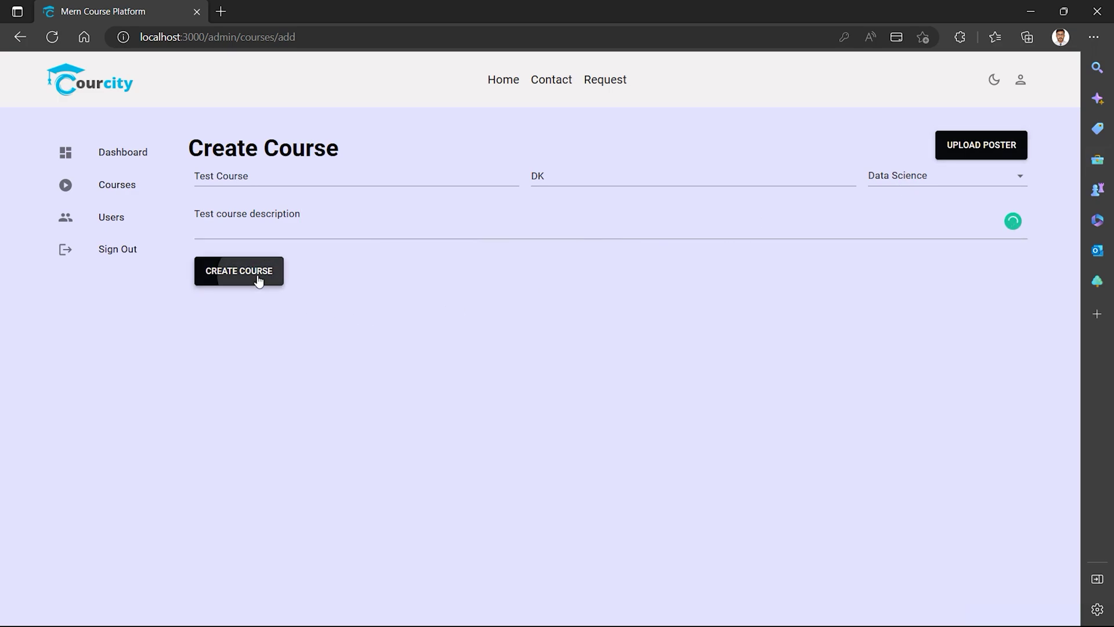
Upload the crystal-ball photo as the poster and create the course.
click(972, 153)
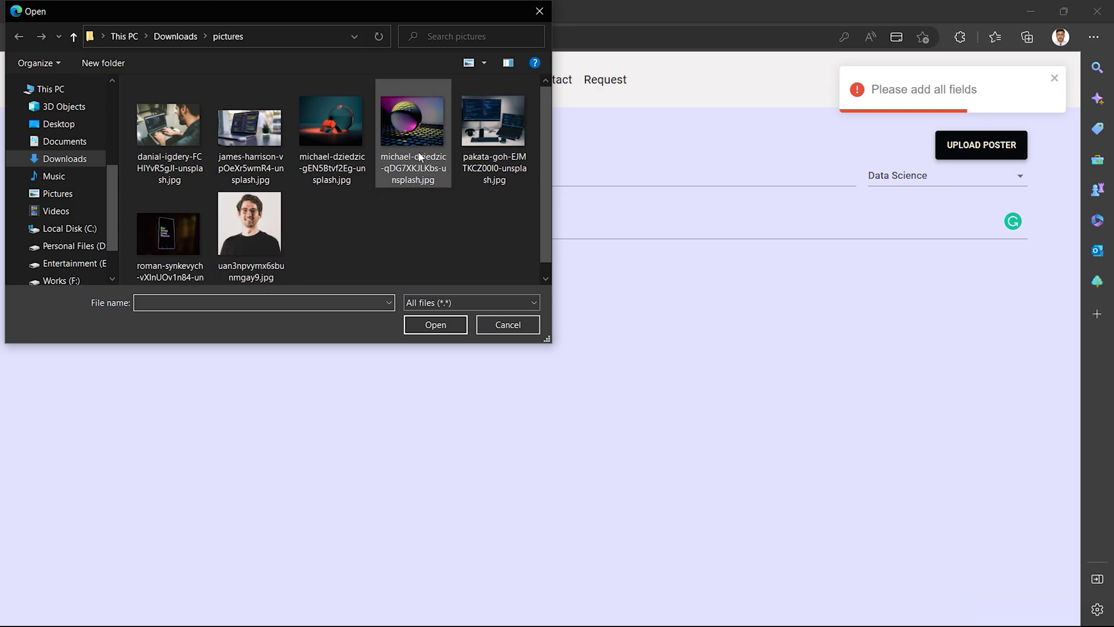
click(414, 152)
double_click(413, 148)
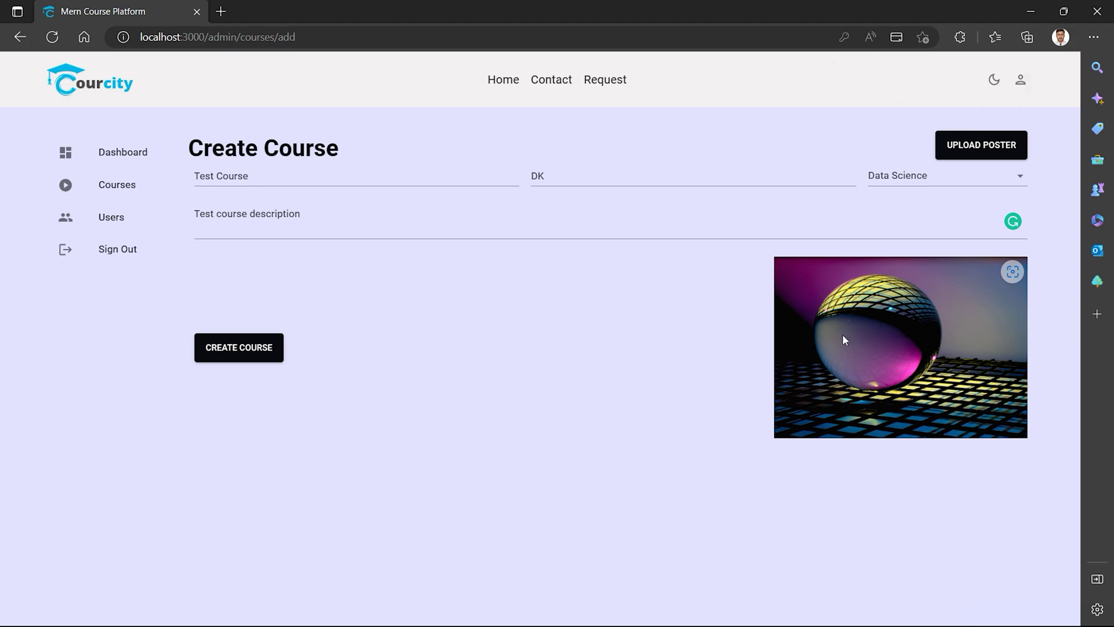
click(238, 352)
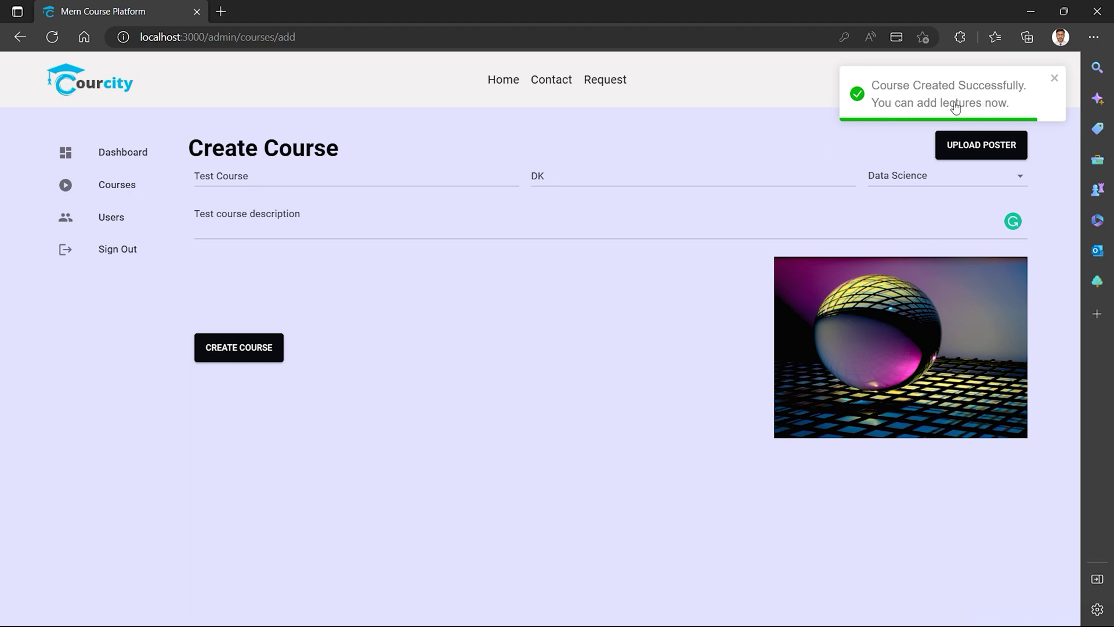
Confirm Test Course by DK in the courses list and open its lectures page.
click(111, 189)
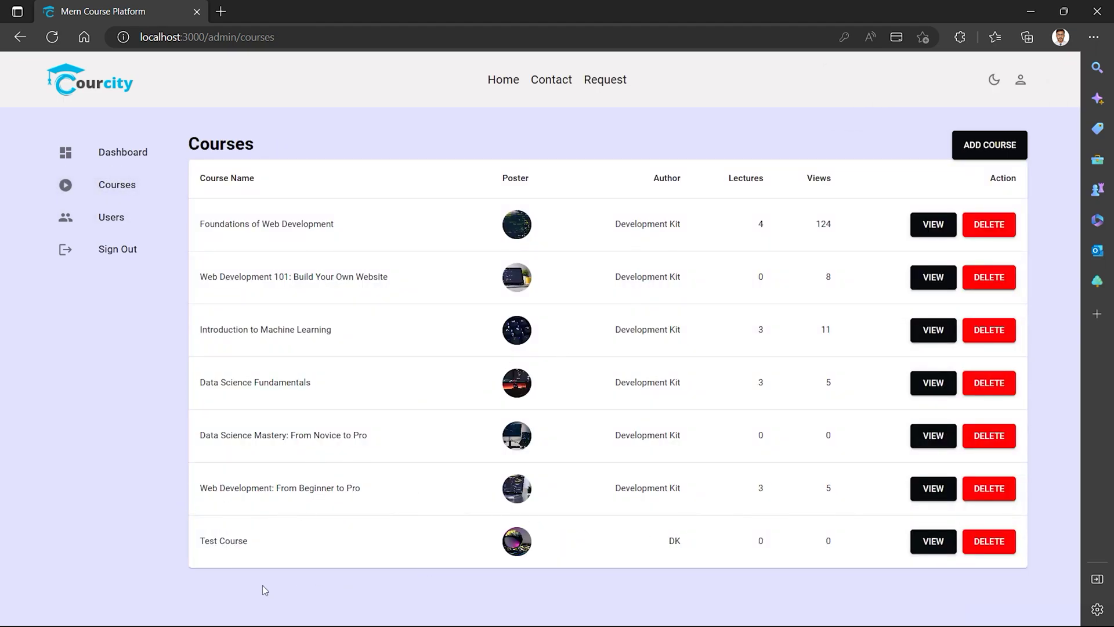
drag(199, 541, 261, 542)
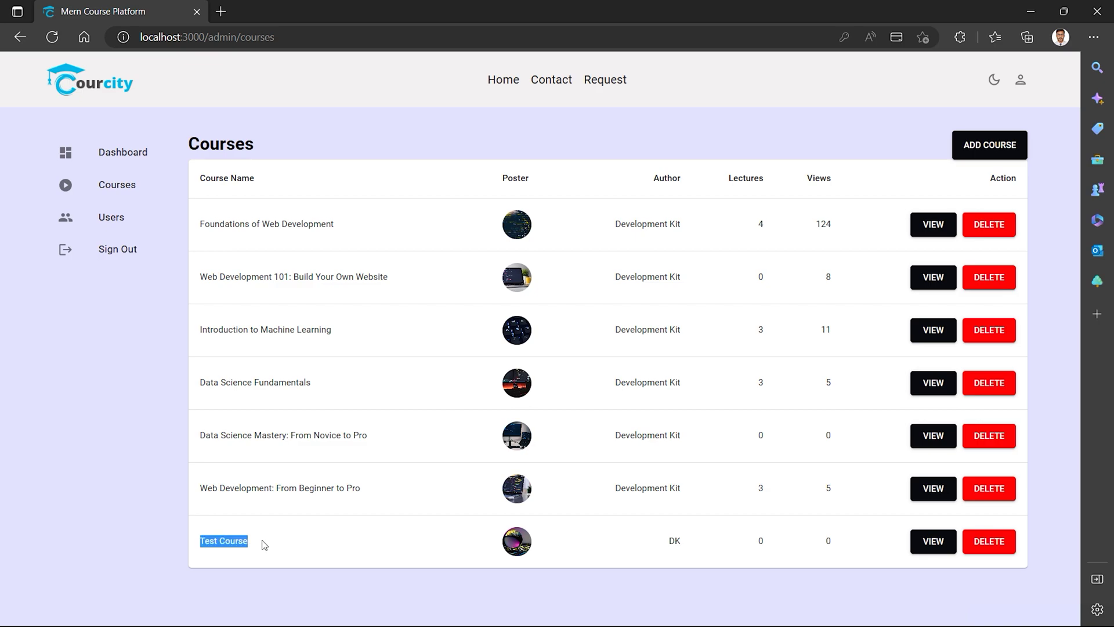
click(263, 585)
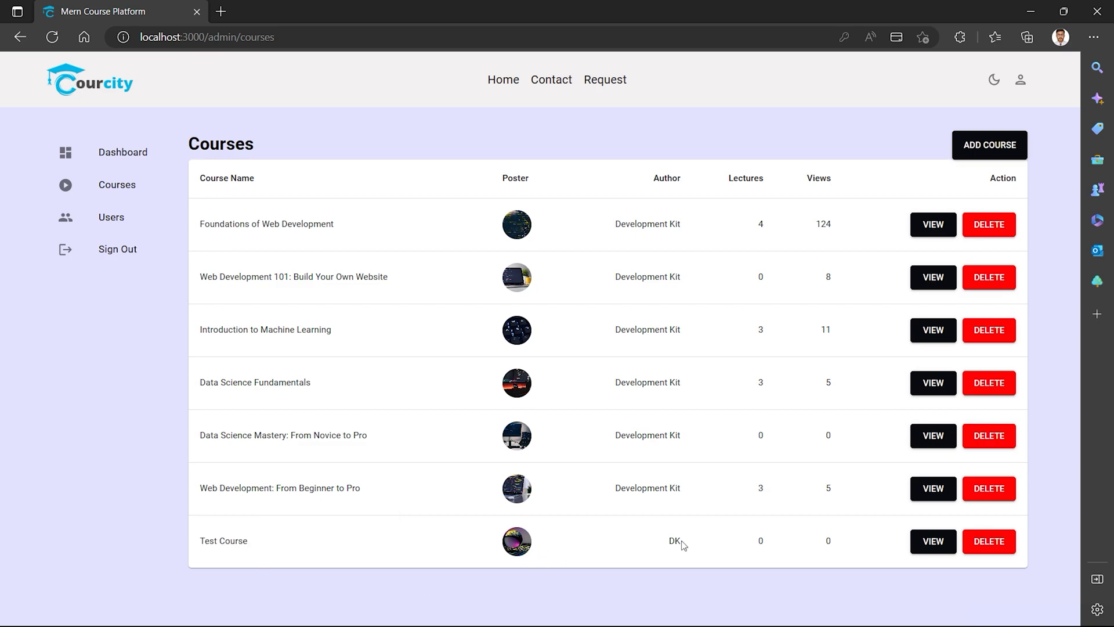
drag(686, 541, 656, 539)
click(707, 575)
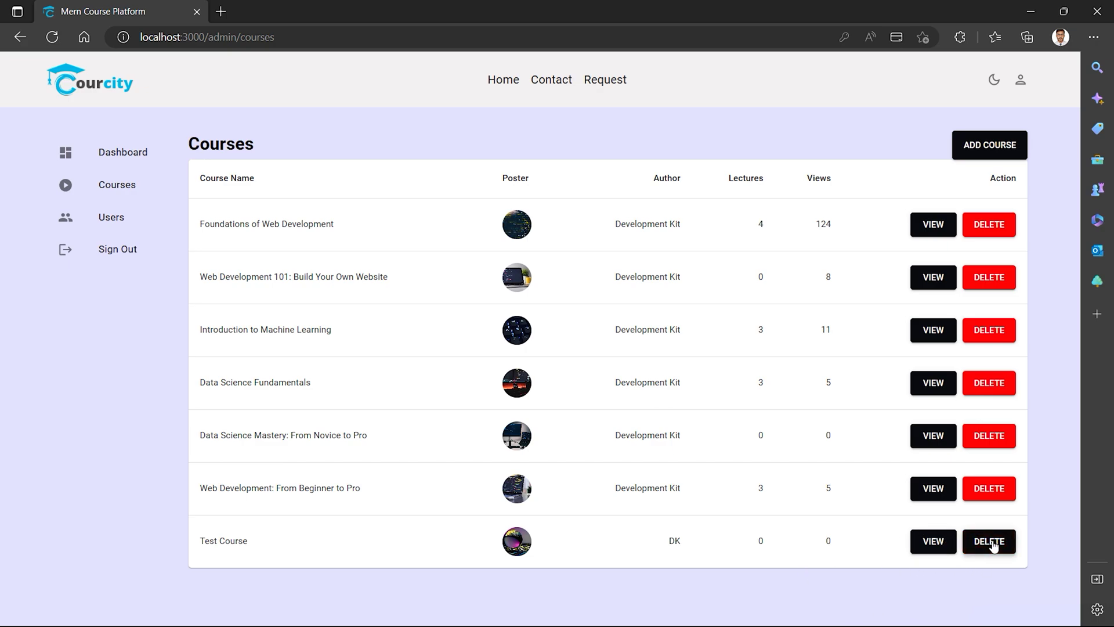
click(927, 541)
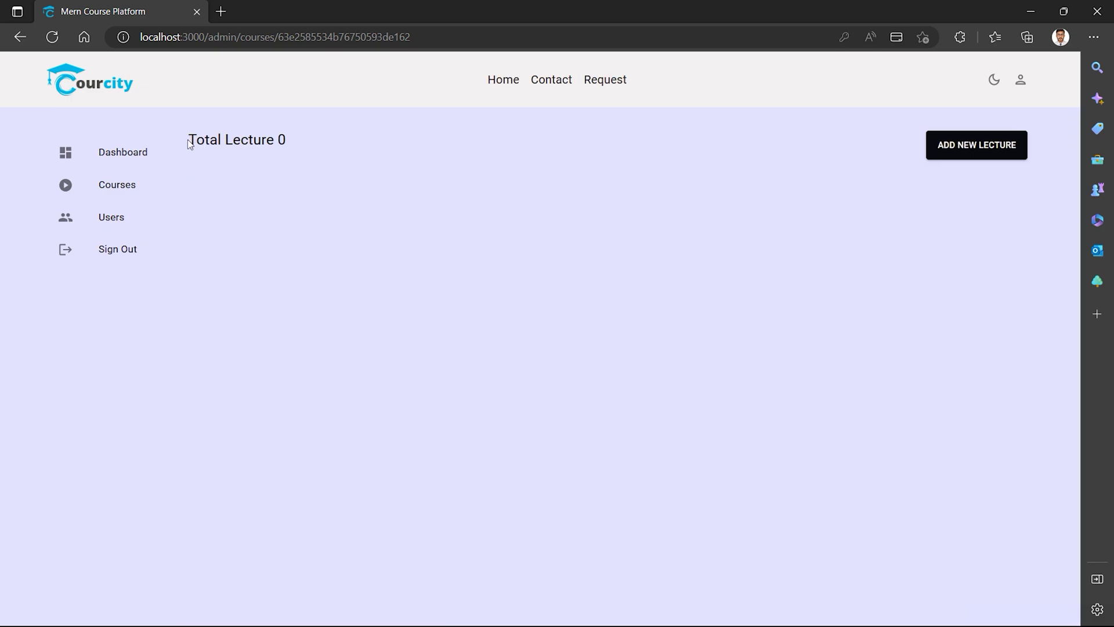
Note the 0 lecture count and add a lecture titled 'Tets Title lecture' with description 'Descriptio'.
drag(190, 143, 287, 142)
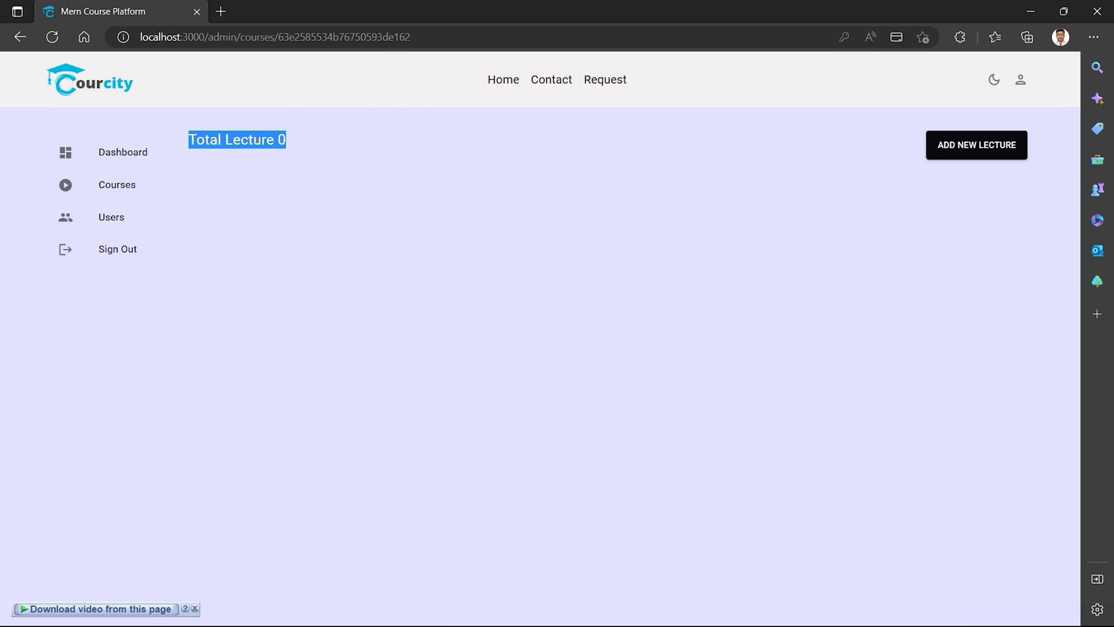
click(252, 131)
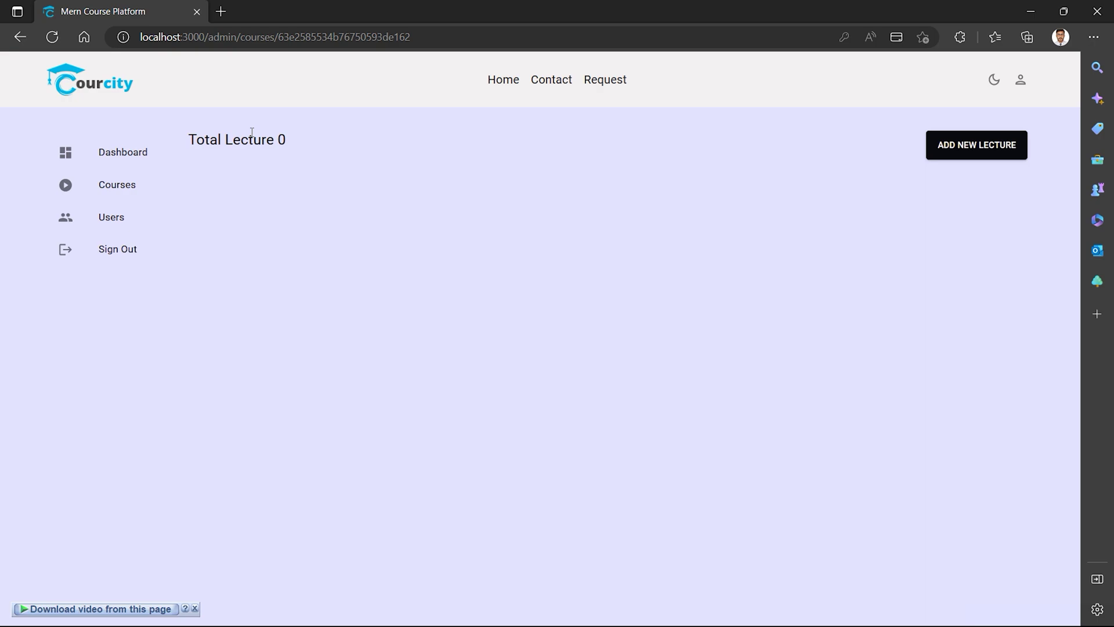
click(961, 147)
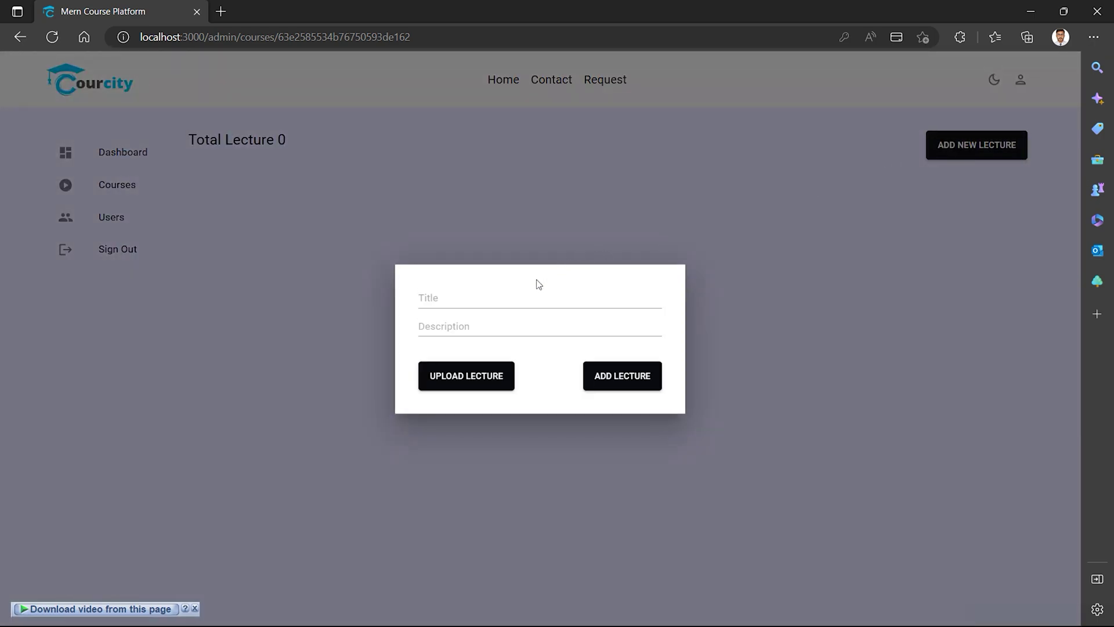
click(515, 296)
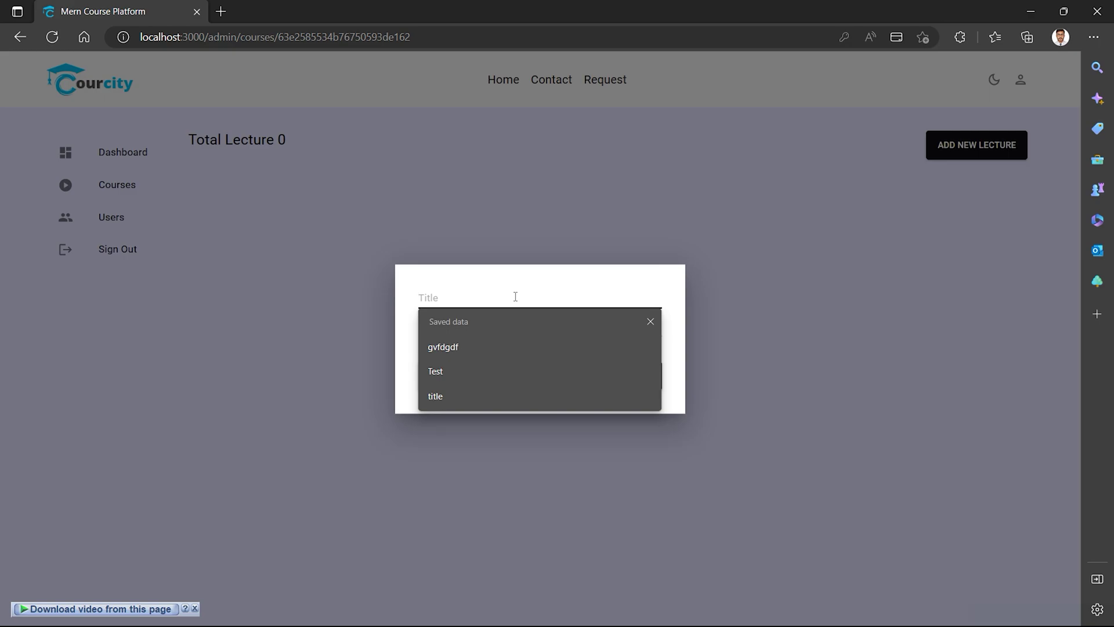
text(Tets)
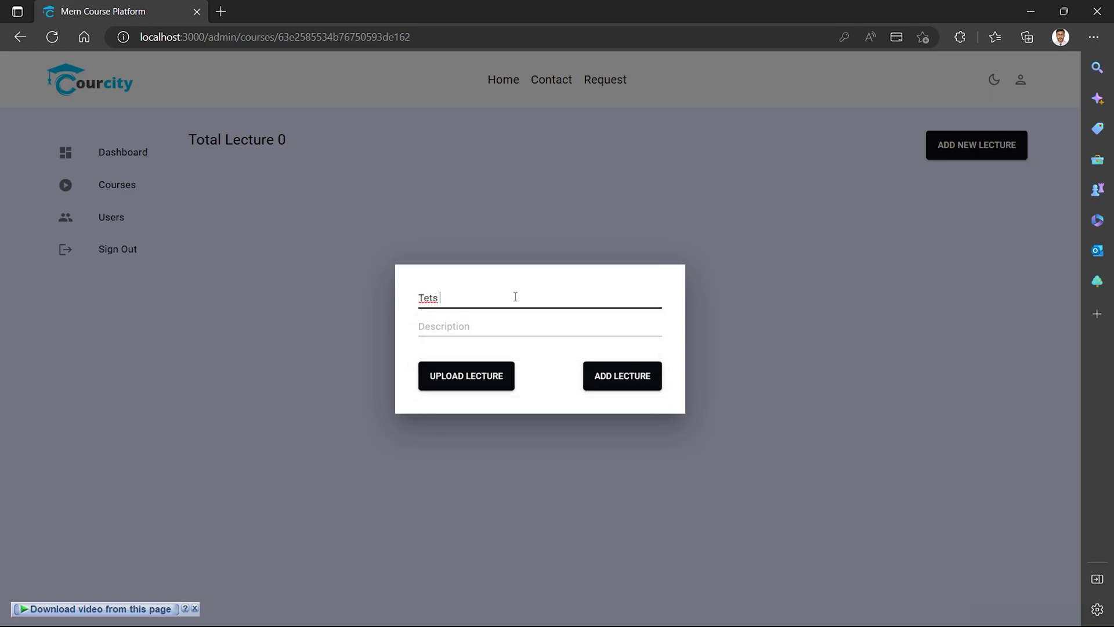
text( Title lecture)
click(480, 325)
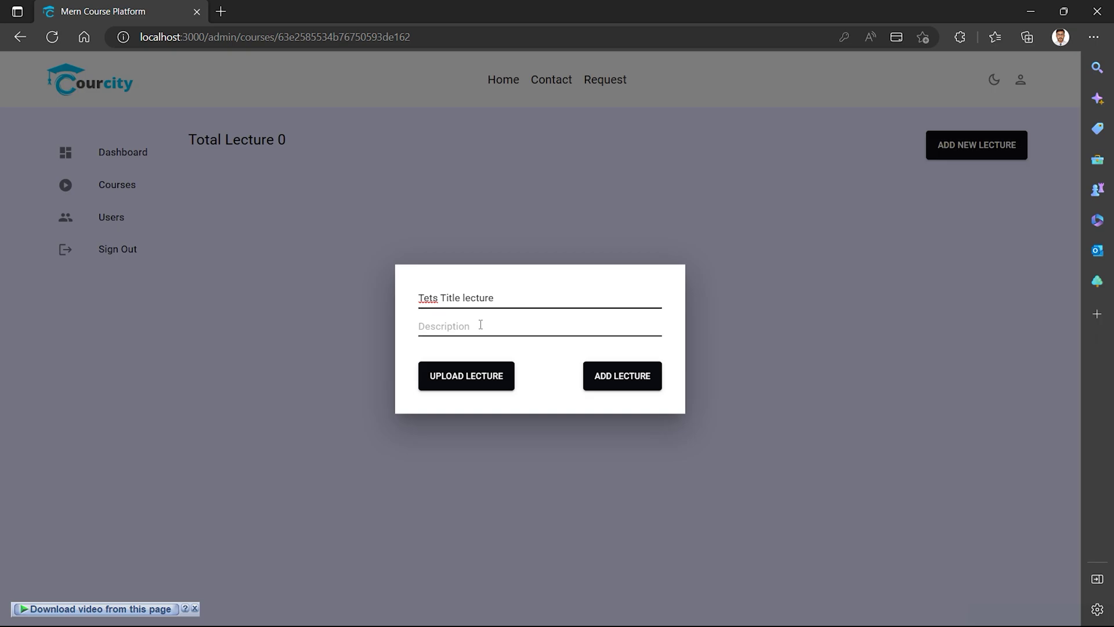
text(De)
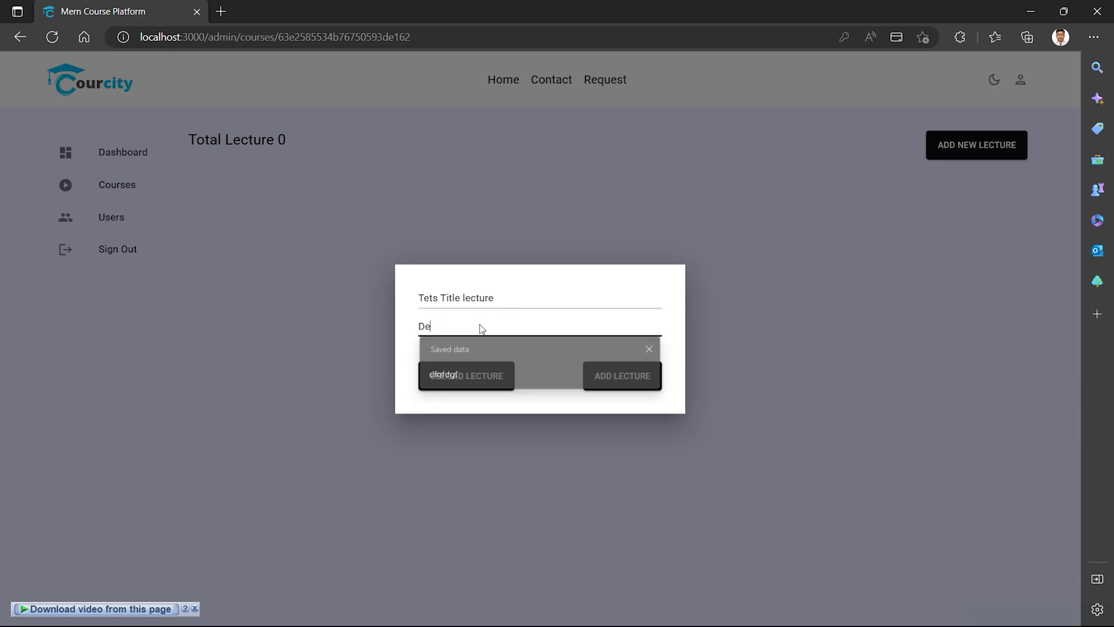
text(scription)
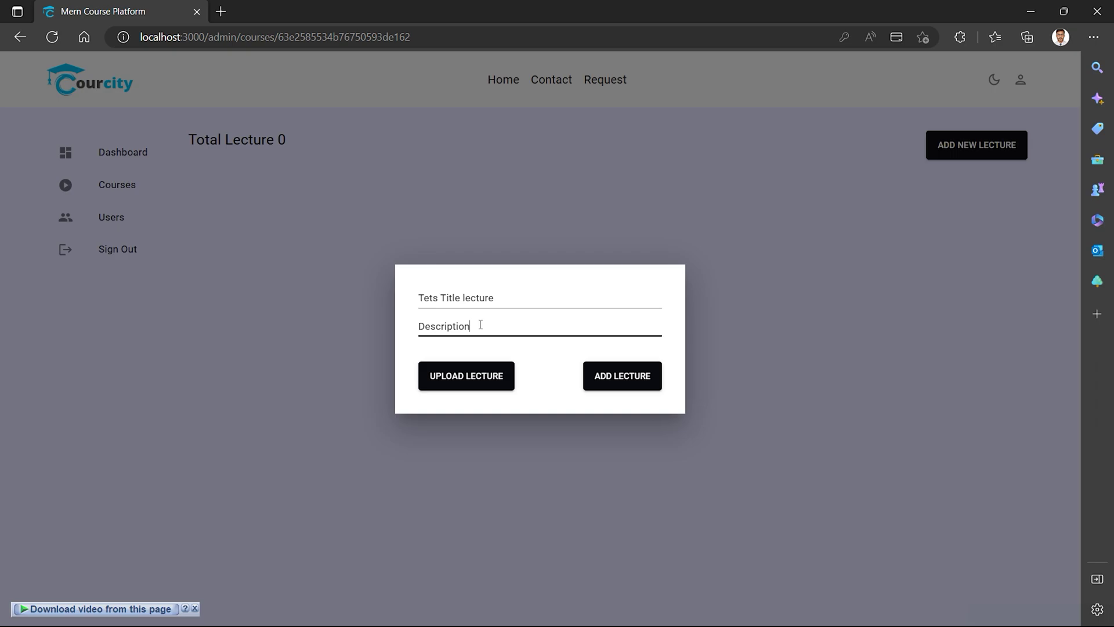
Browse the Downloads, Pictures, Documents and Compressed folders for a lecture video, then cancel.
click(476, 381)
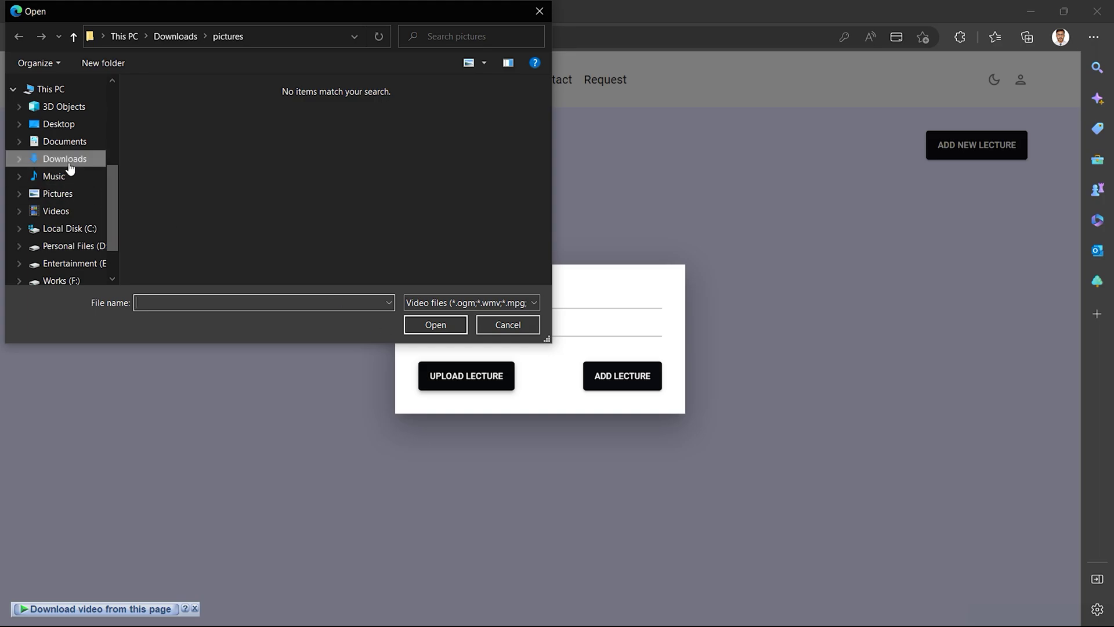
click(65, 159)
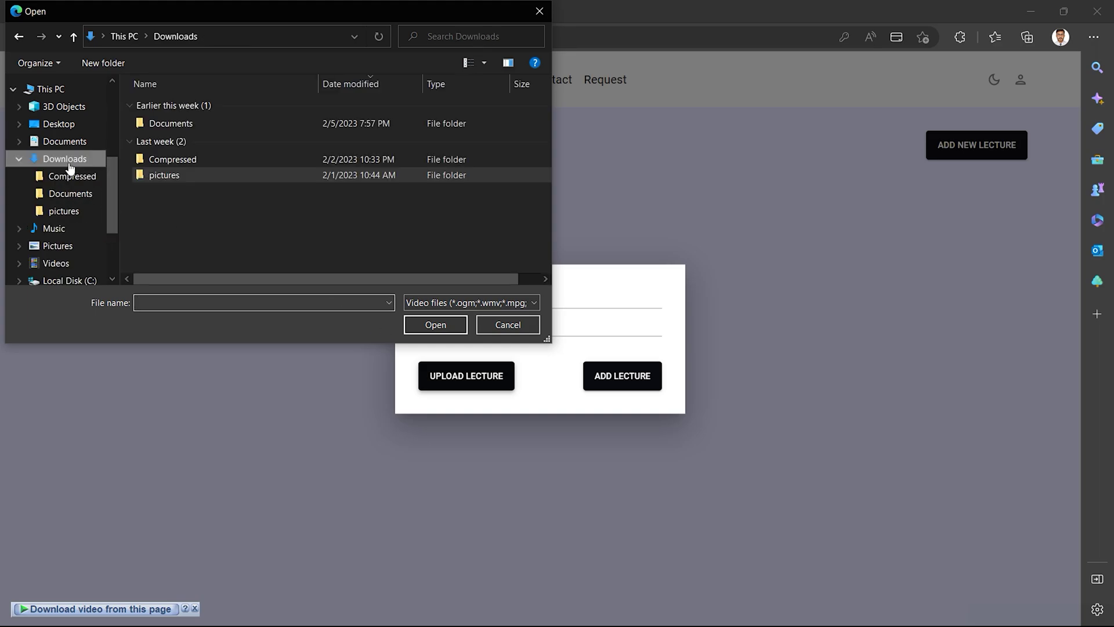
double_click(169, 176)
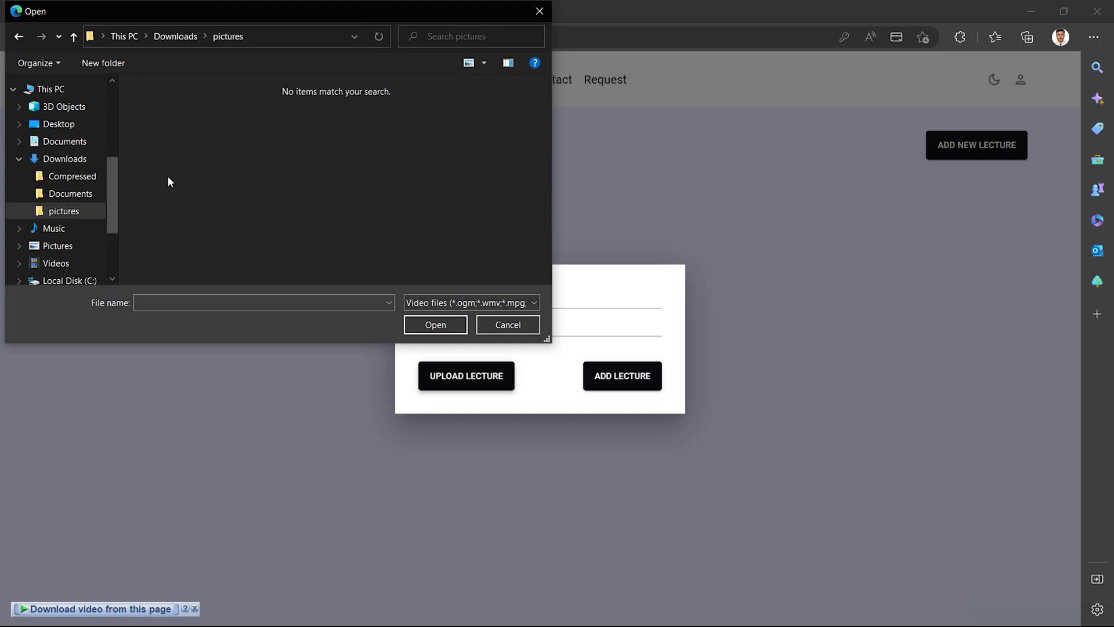
click(69, 194)
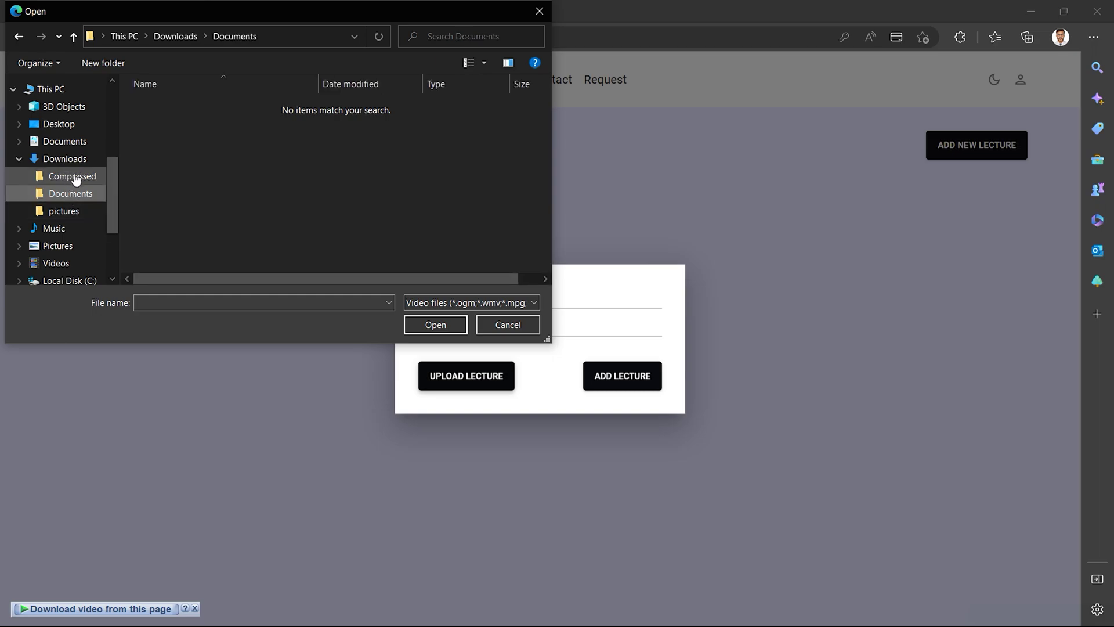
click(69, 176)
scroll(71, 252, down, 3)
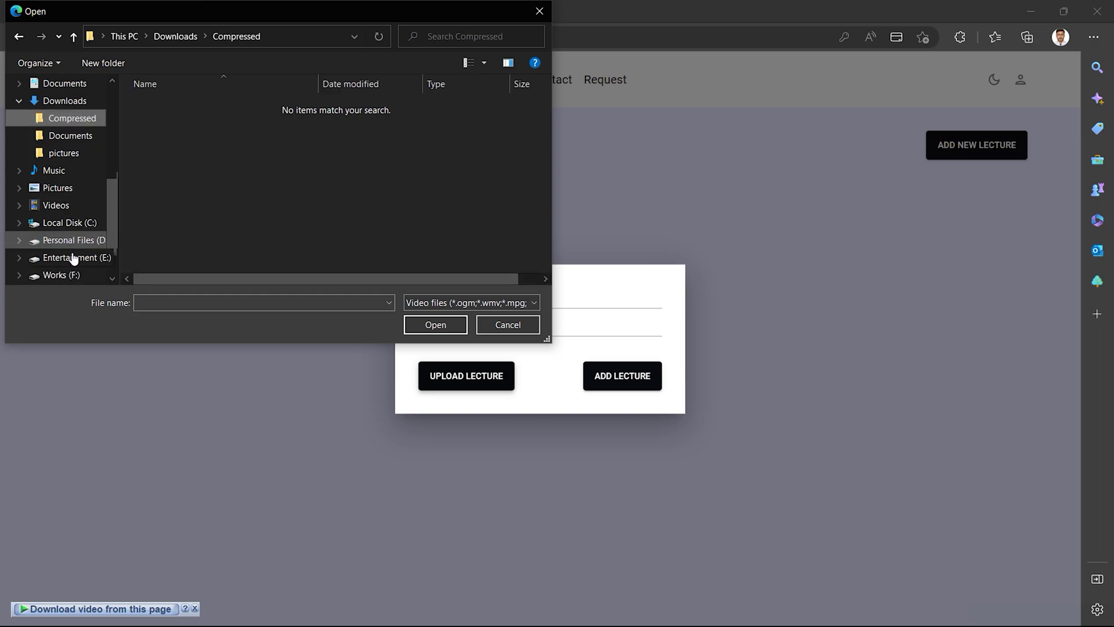
click(540, 11)
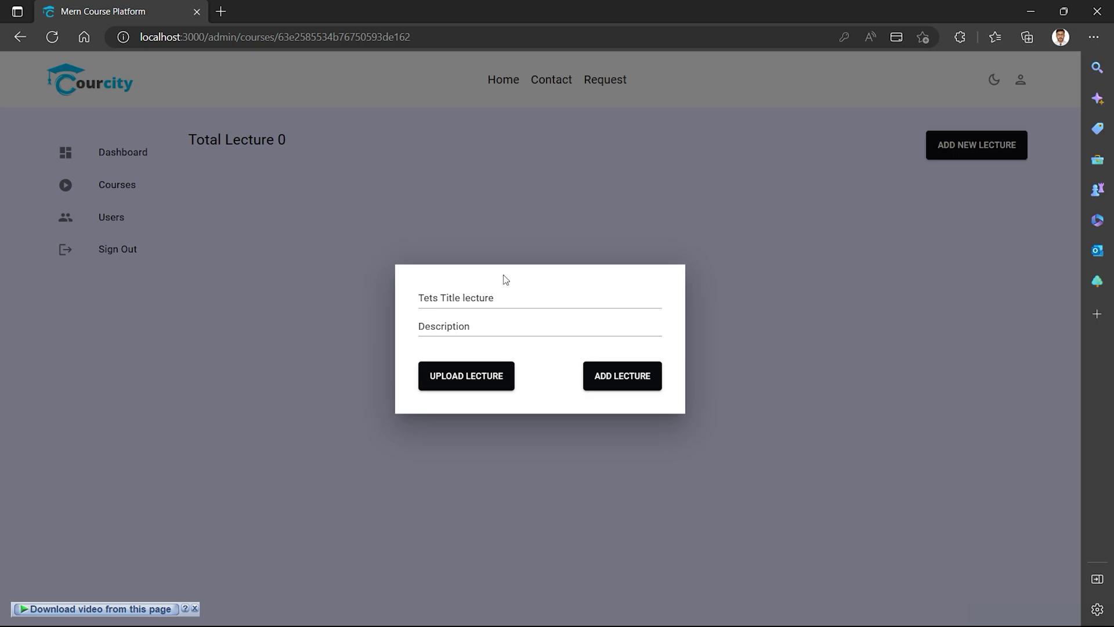
Attach the Redux Toolkit video from Downloads > Video and add the Tets Title lecture.
click(521, 323)
click(468, 375)
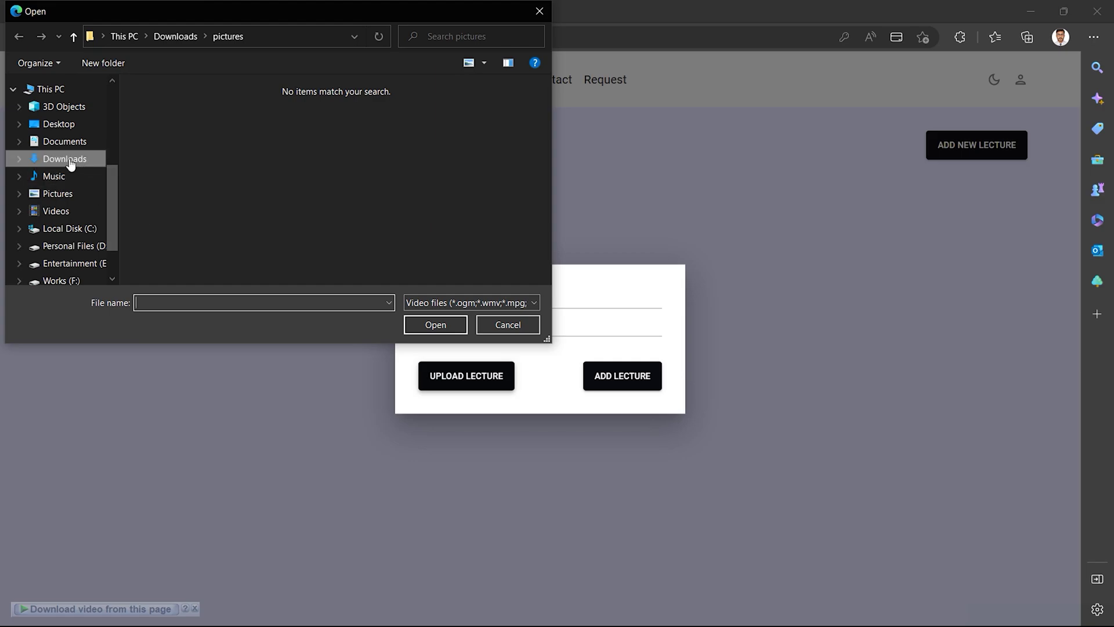
click(64, 159)
double_click(164, 126)
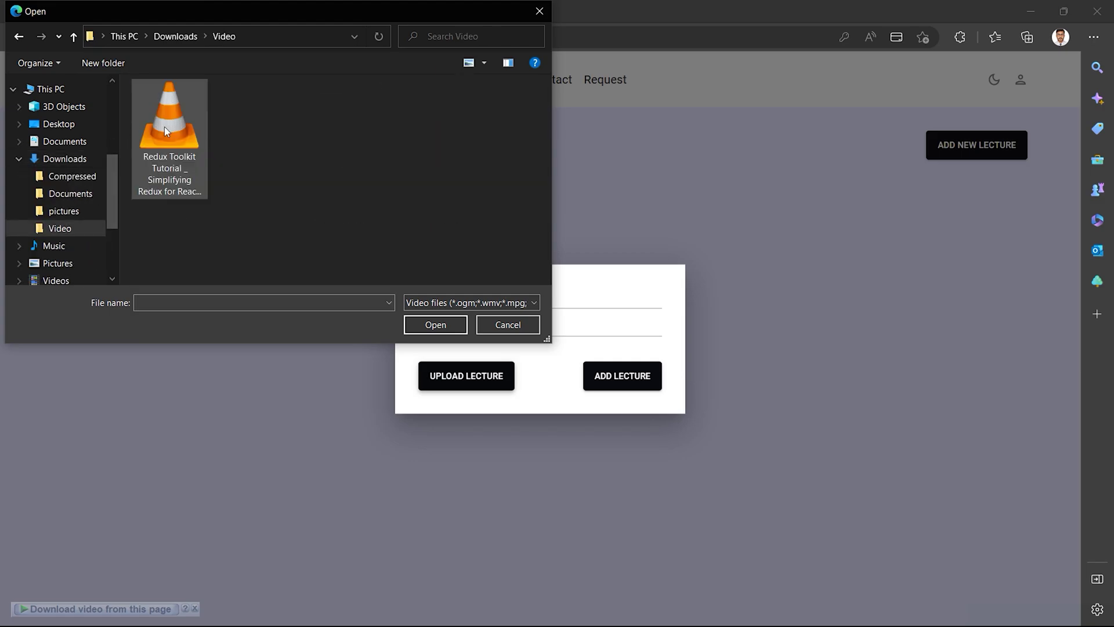
double_click(184, 155)
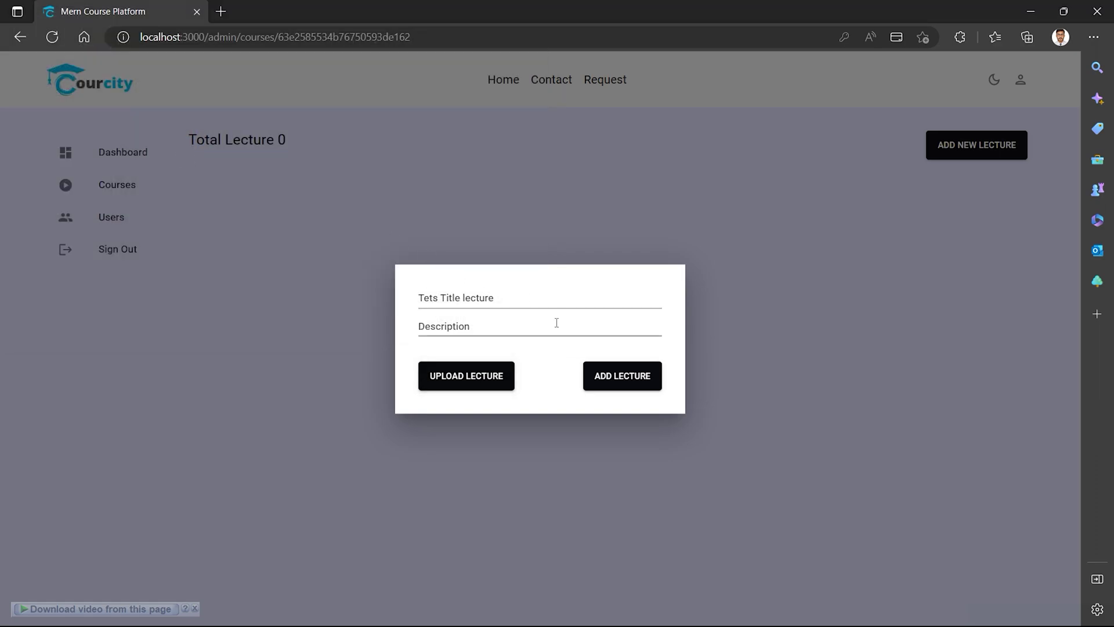
click(617, 378)
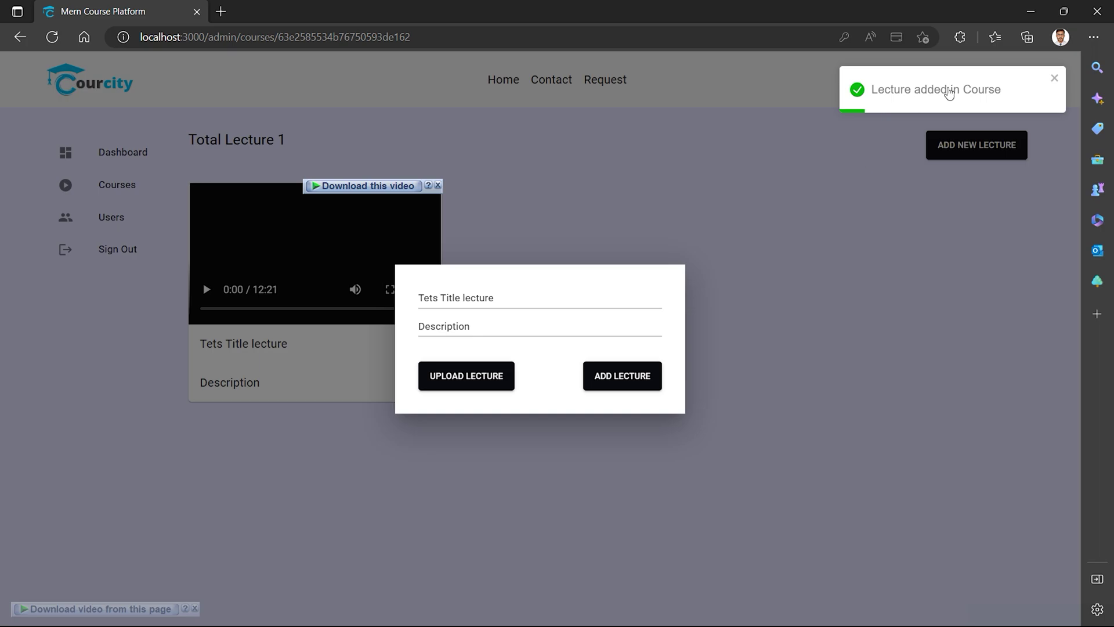
Close the add-lecture form and view Test Course's lectures from the courses list.
click(352, 454)
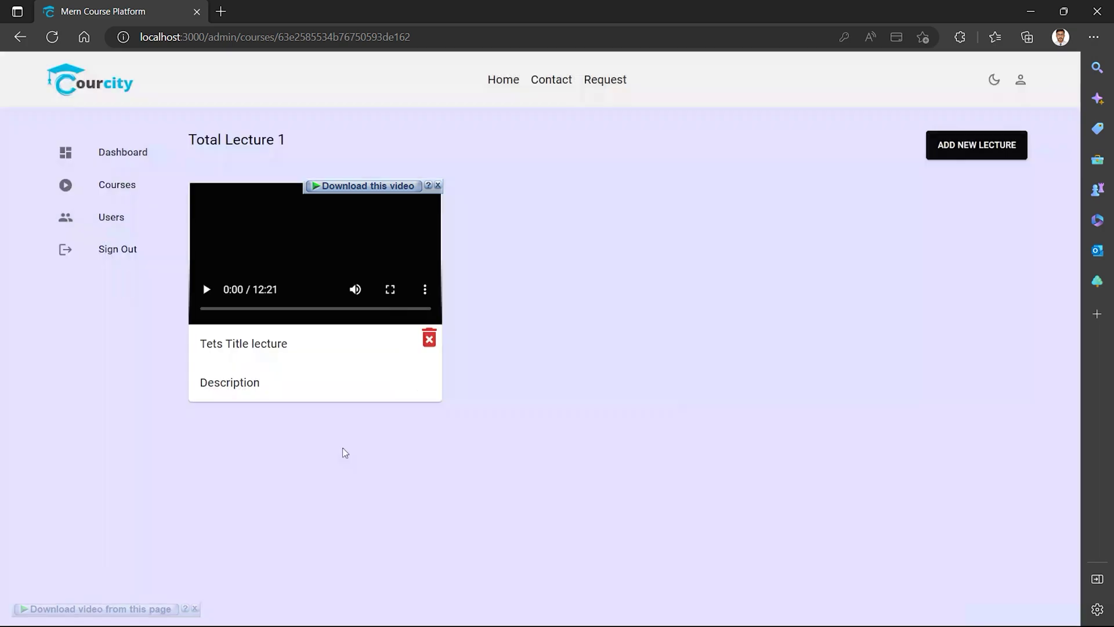
mouse_move(240, 301)
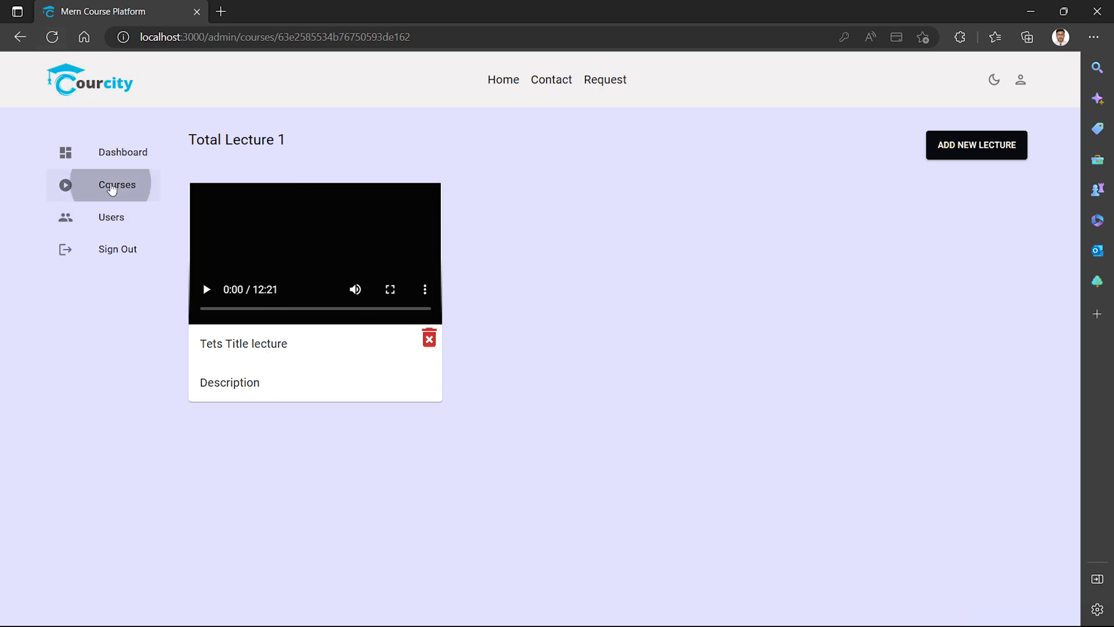
click(112, 187)
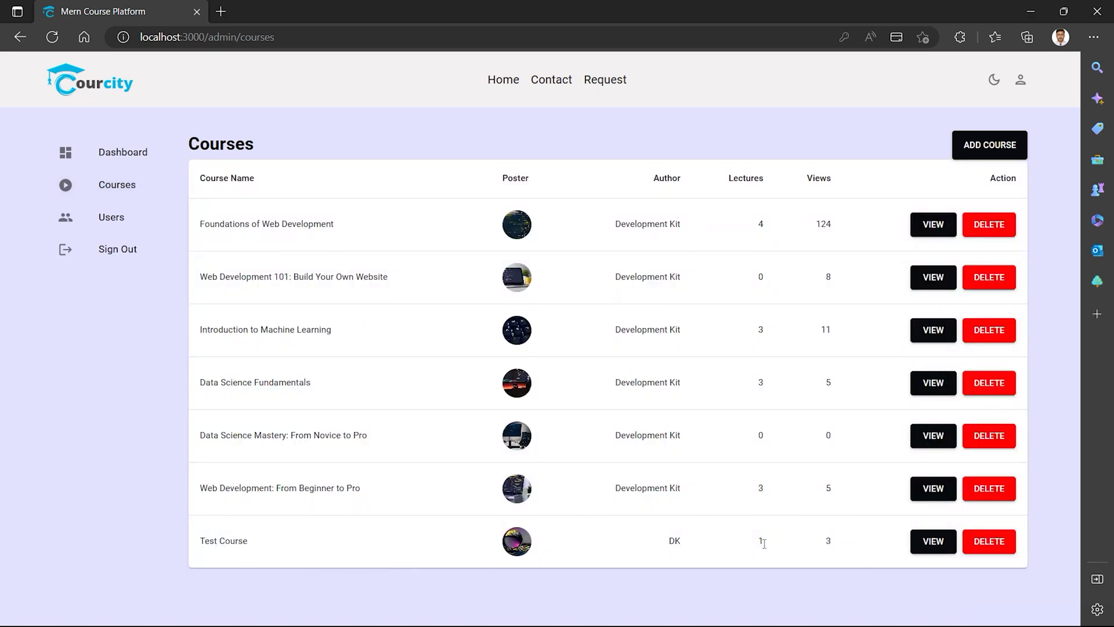
click(933, 542)
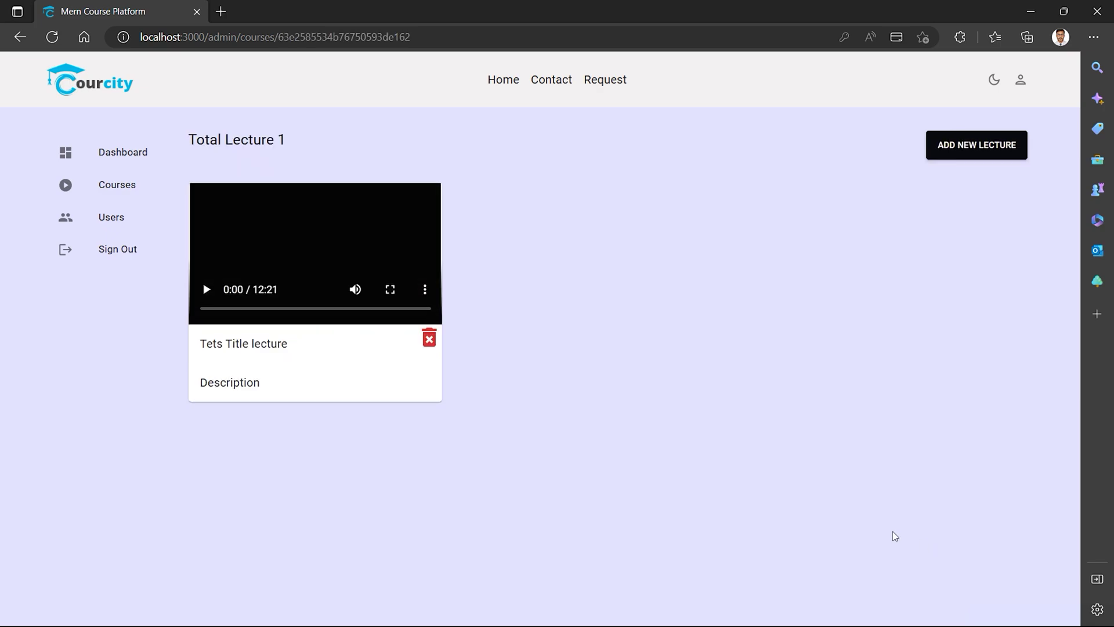
Preview the Tets Title video in full screen, then delete the lecture.
click(206, 290)
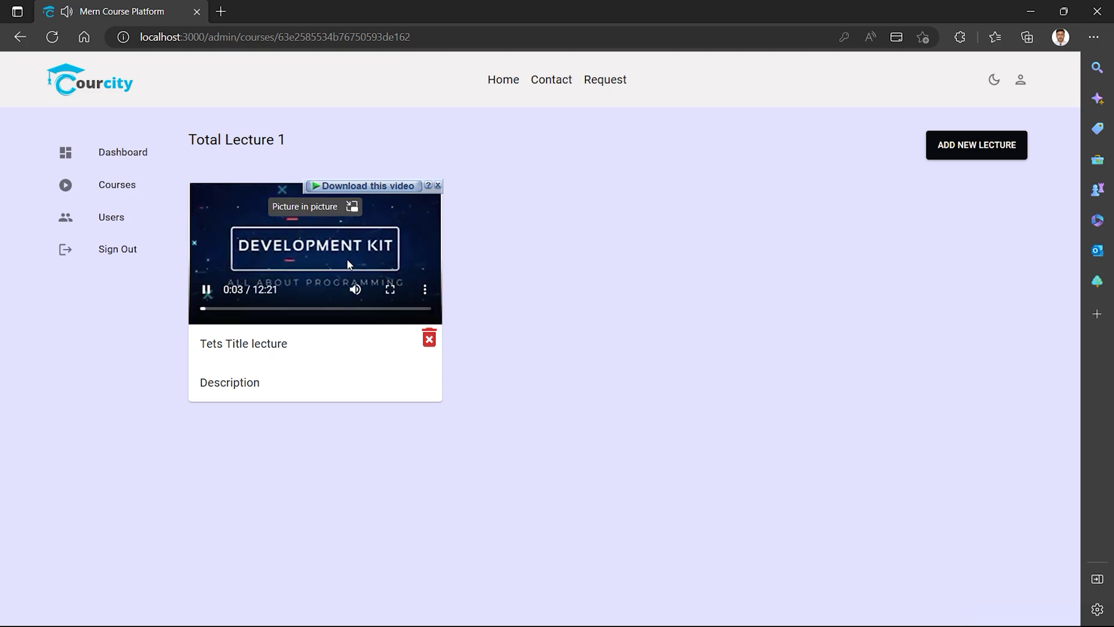
click(206, 289)
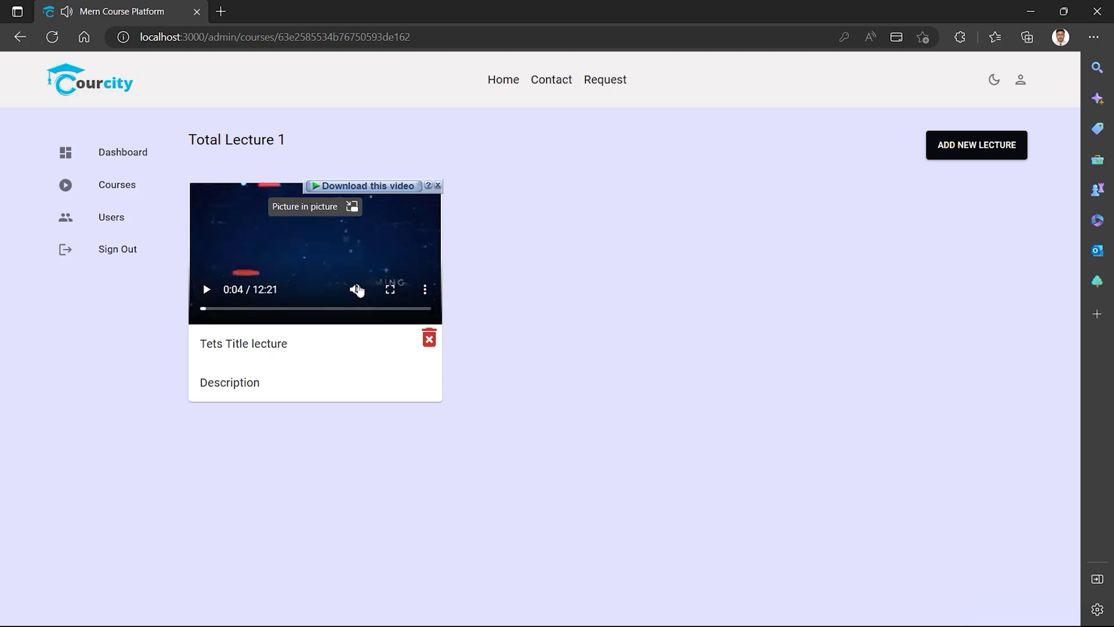
click(390, 289)
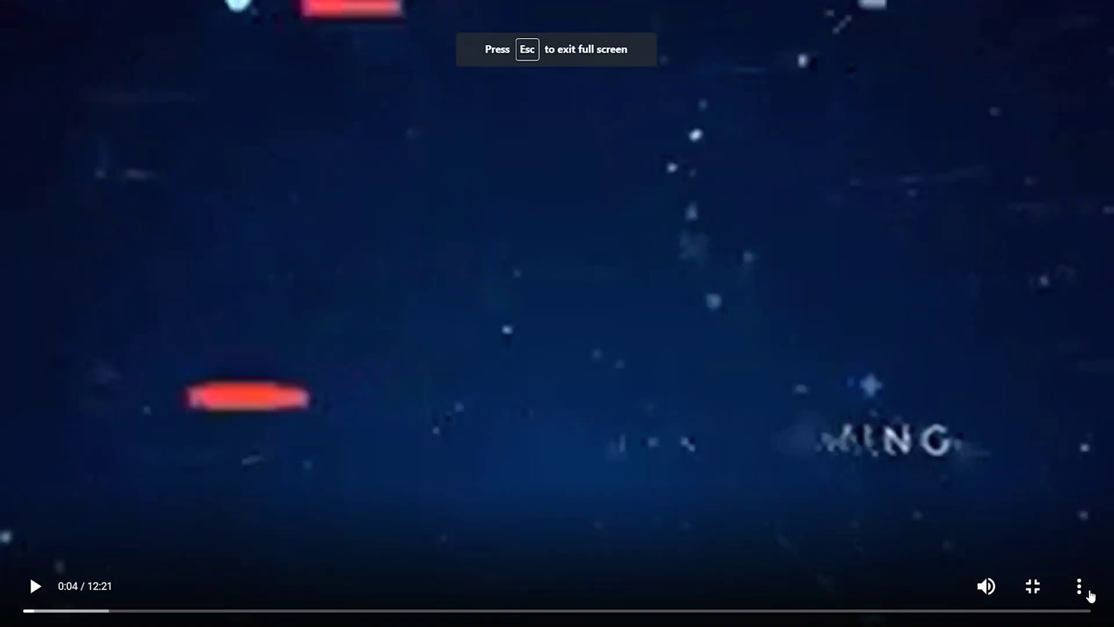
click(1032, 587)
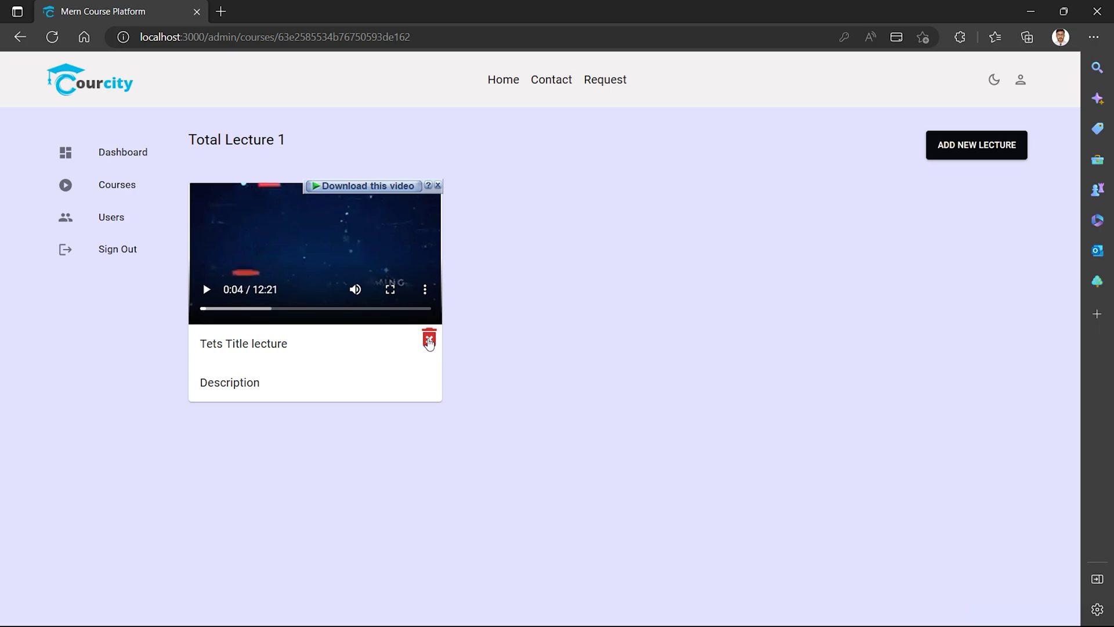
click(430, 341)
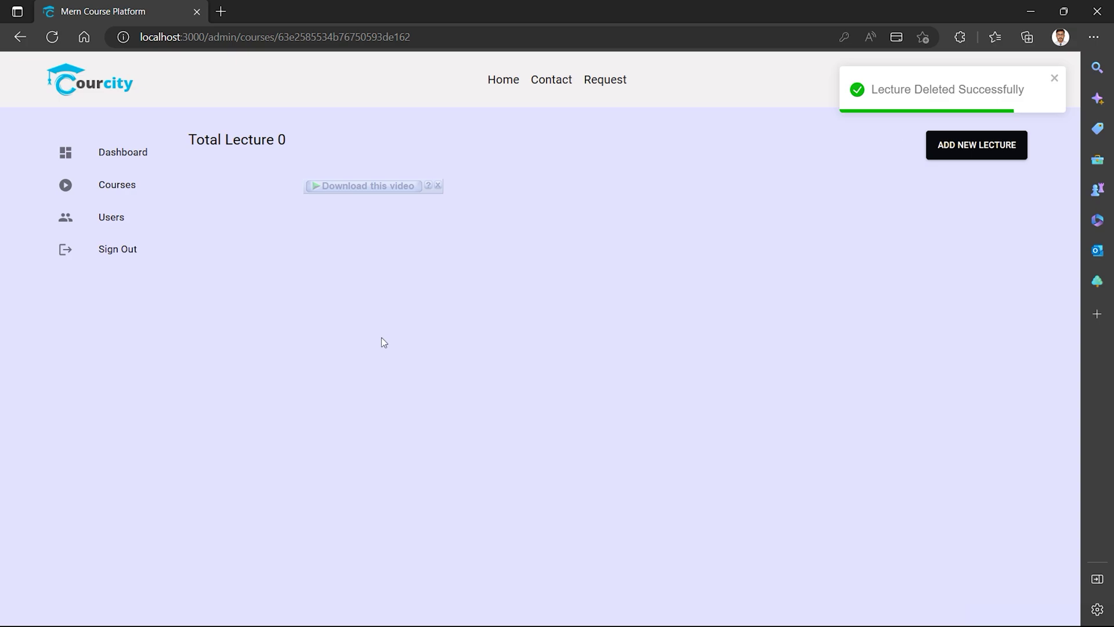
Delete the Test Course row from the admin Courses list.
click(128, 185)
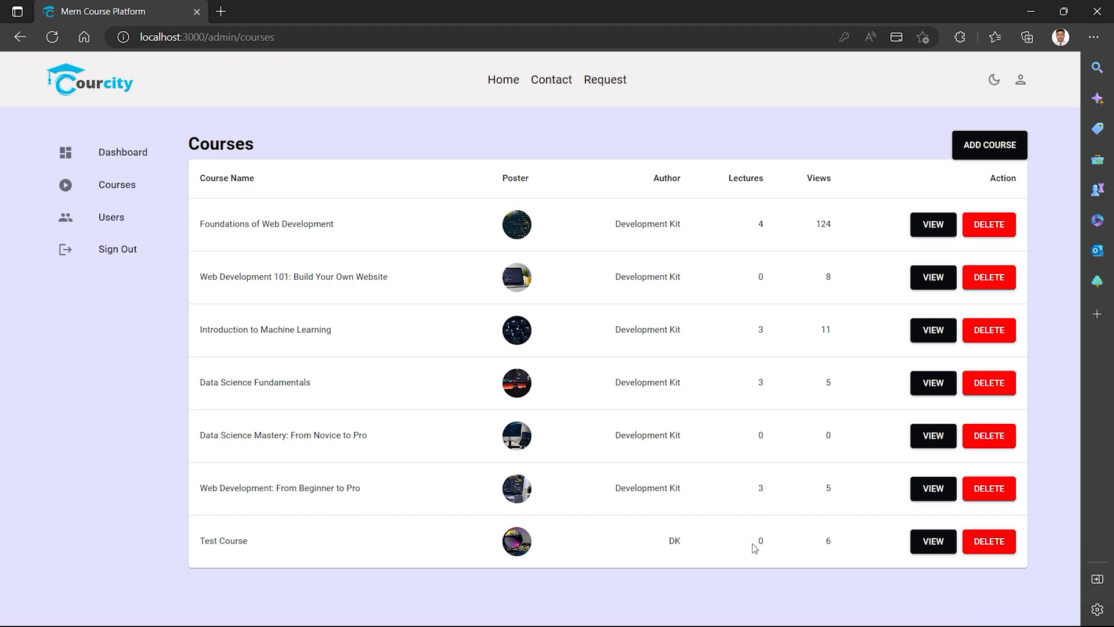
click(990, 541)
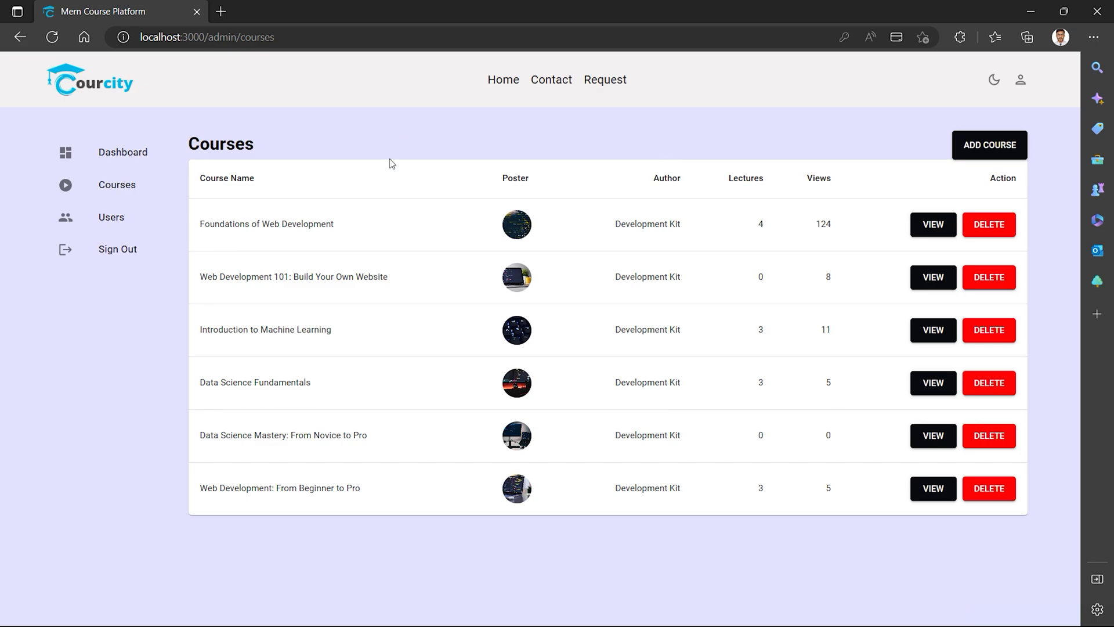
Show the Users list and toggle the site to dark theme and back to light.
click(114, 221)
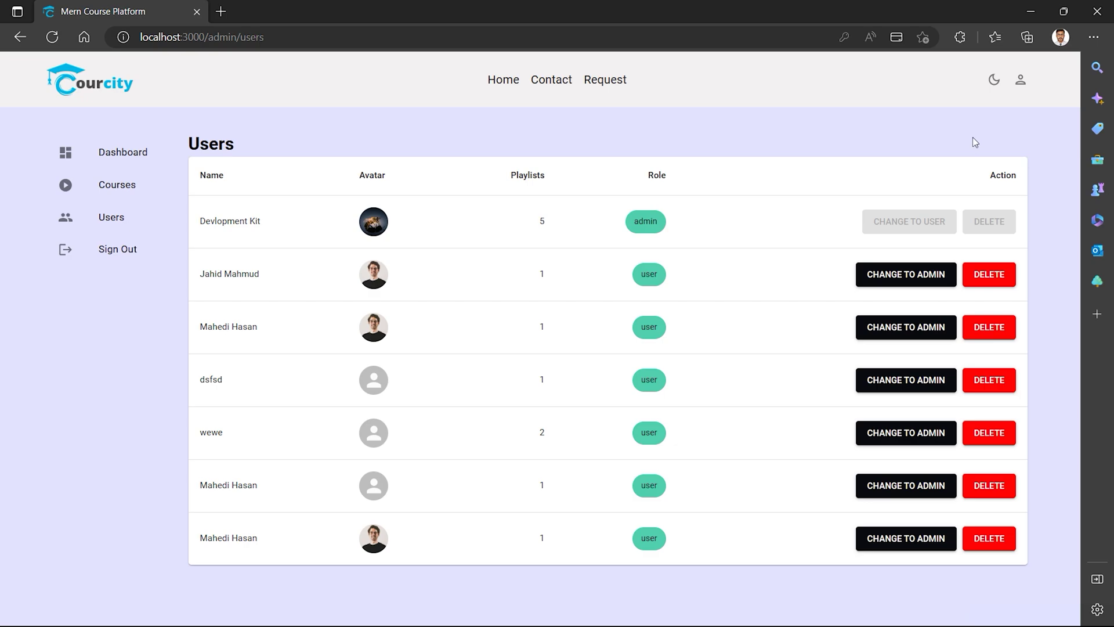
click(992, 84)
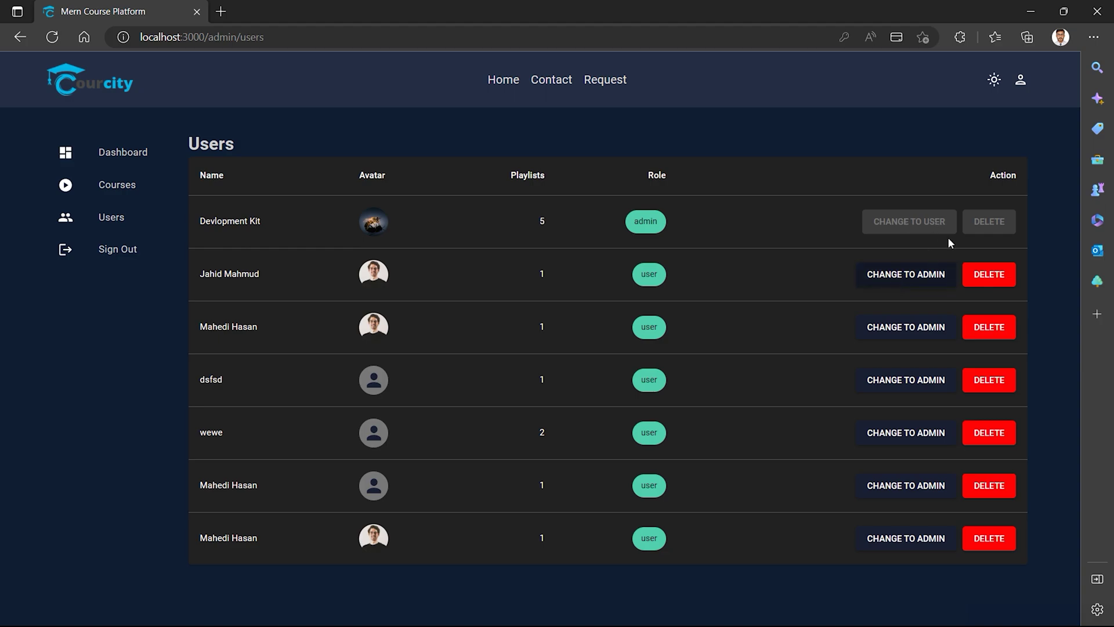
click(995, 81)
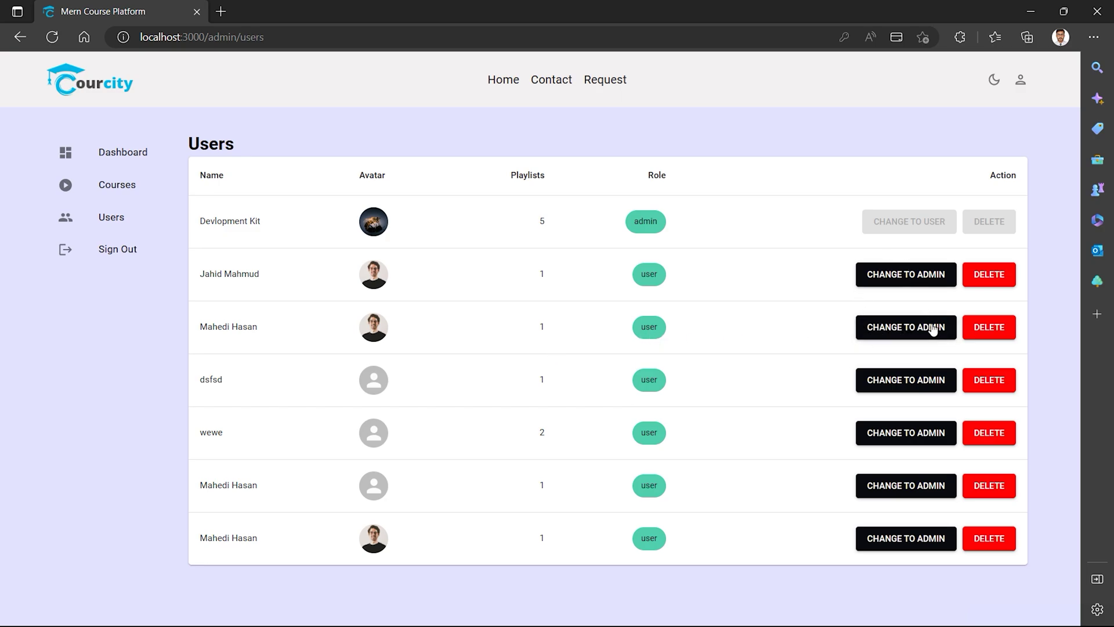
Promote the third user to admin, demote them back, delete their account, then view Courses.
click(901, 333)
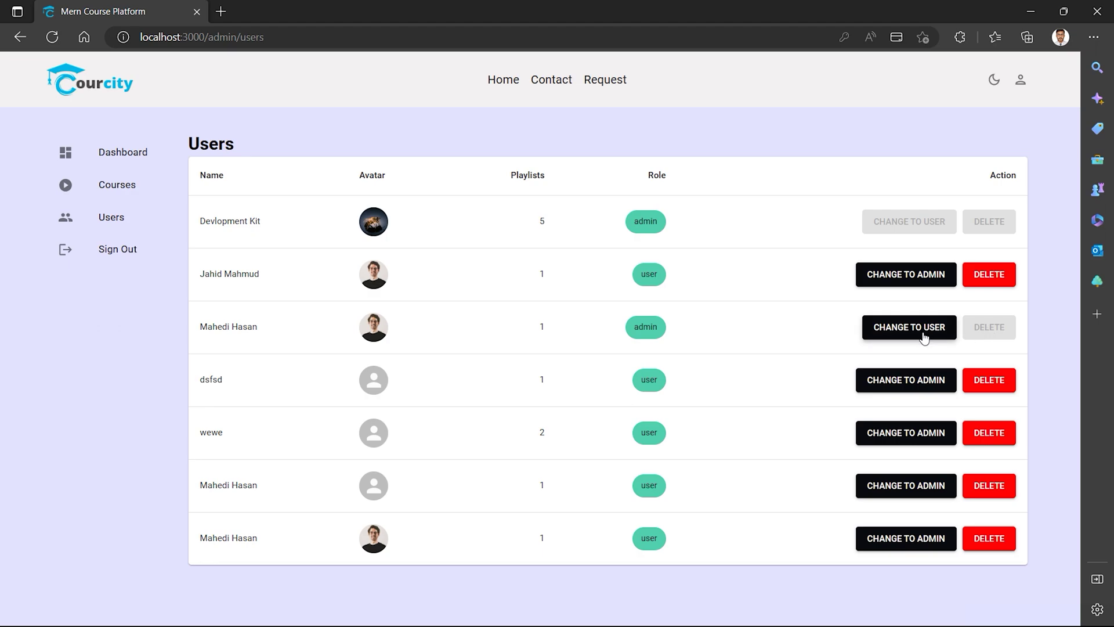
click(900, 327)
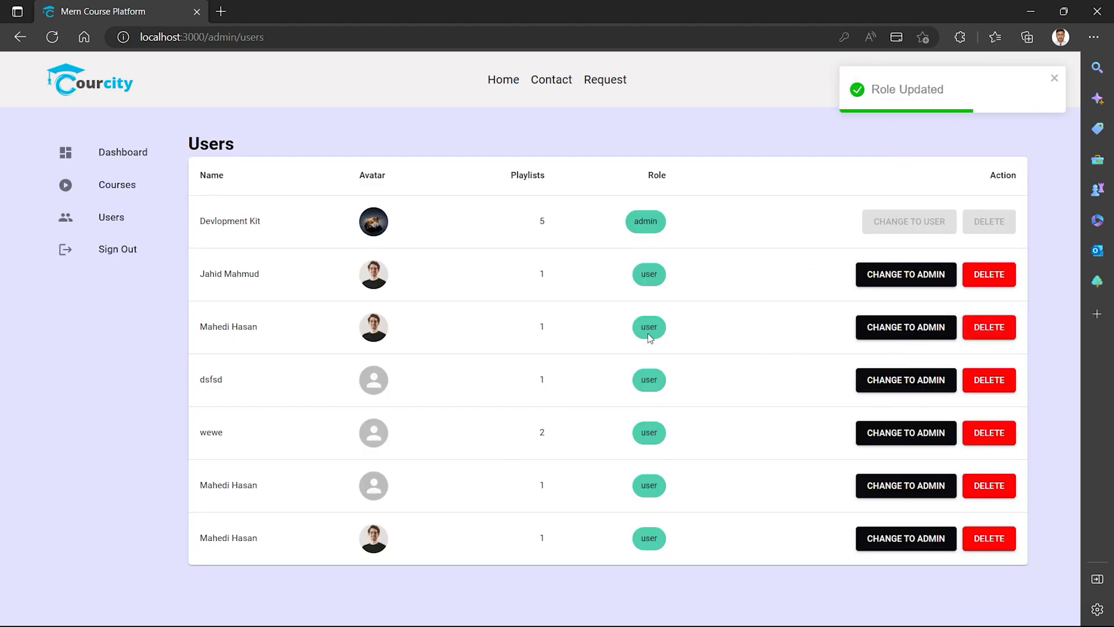
click(989, 334)
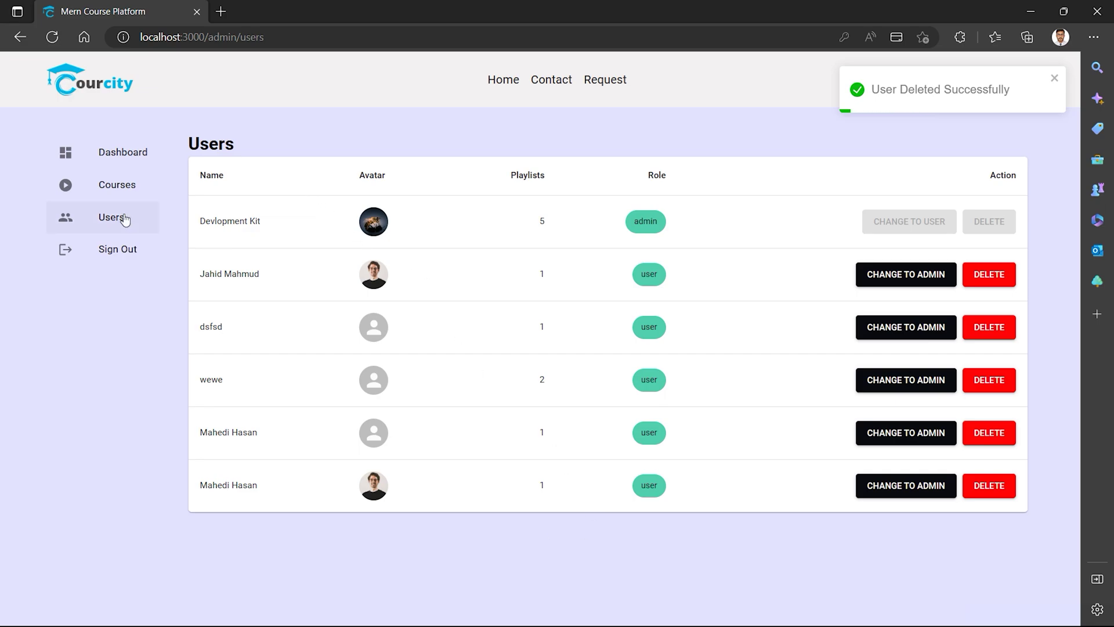
click(115, 187)
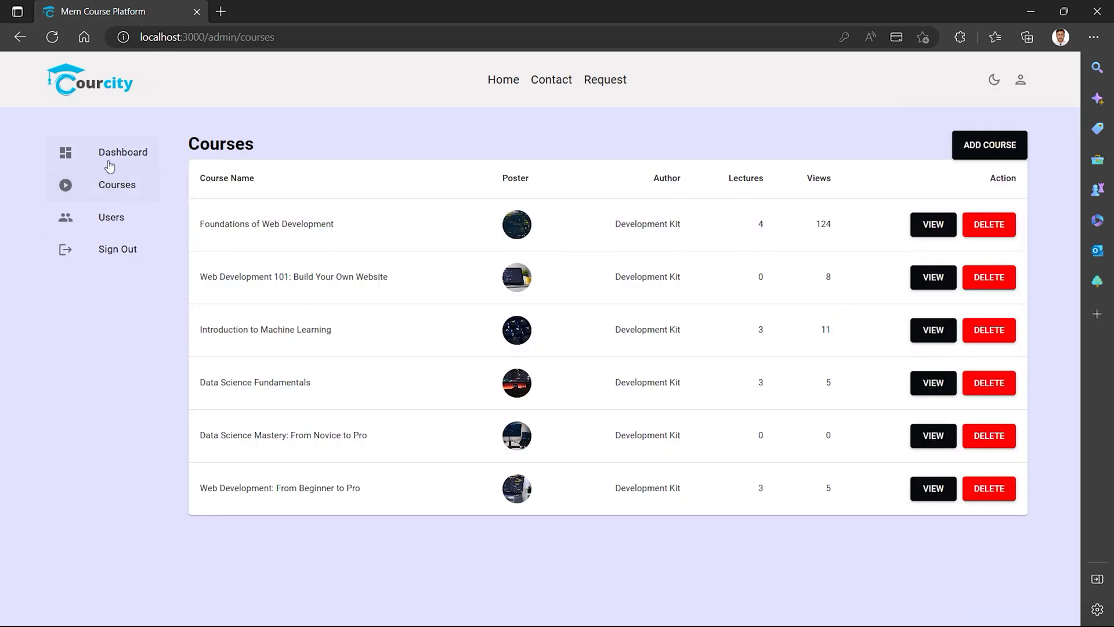
Switch the admin dashboard to dark mode.
click(110, 167)
mouse_move(309, 305)
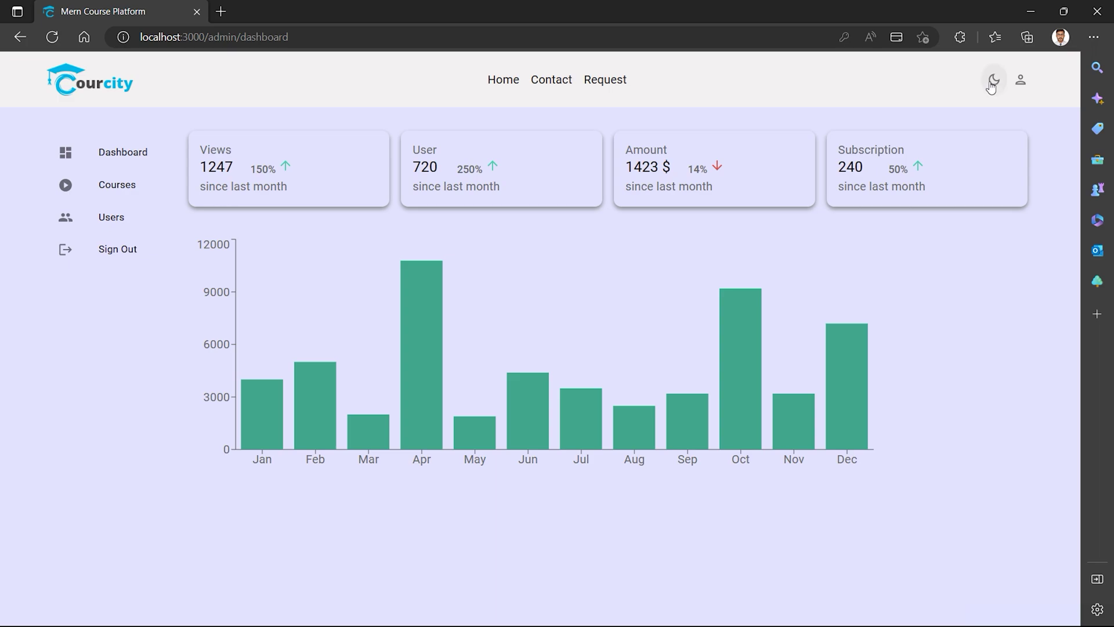
click(992, 81)
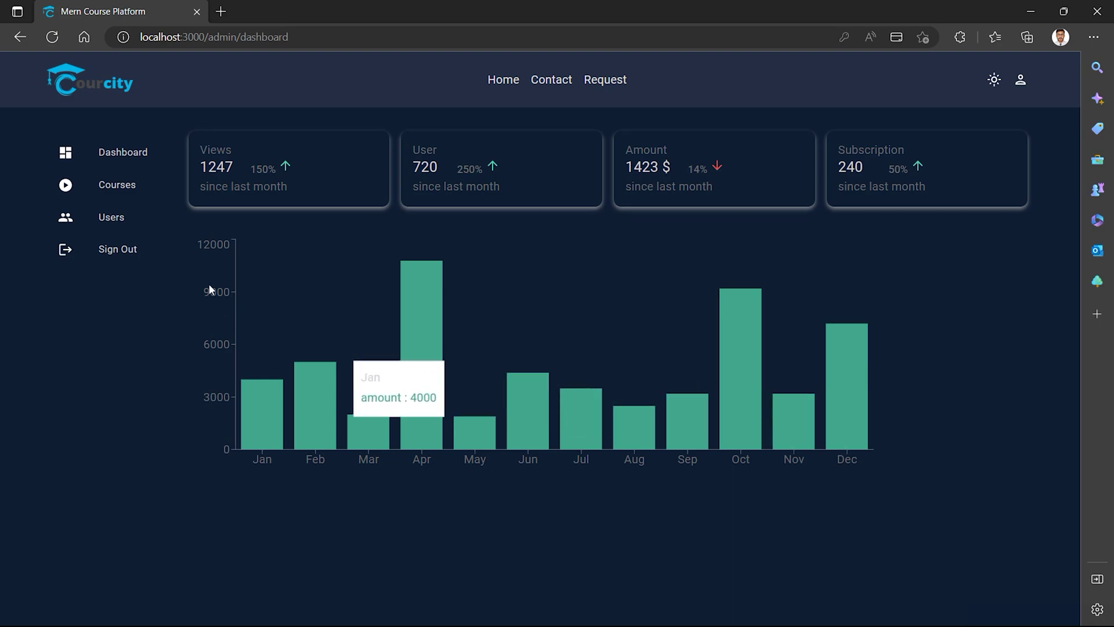
Browse the Courses and Users pages in dark theme, ending back on the Dashboard.
click(131, 181)
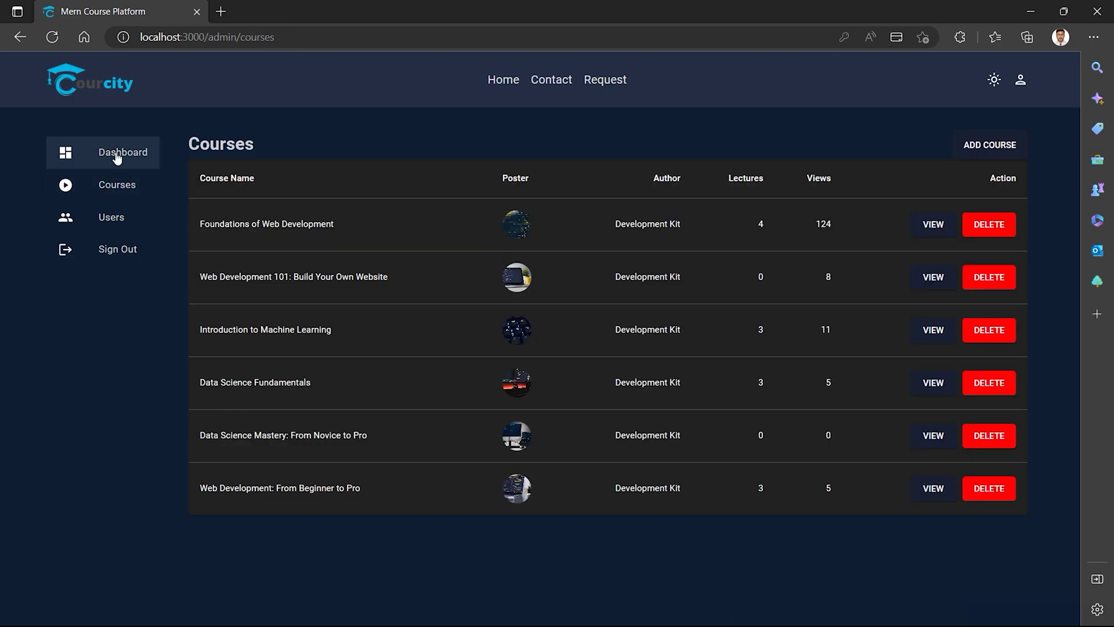
click(119, 154)
click(119, 185)
click(115, 215)
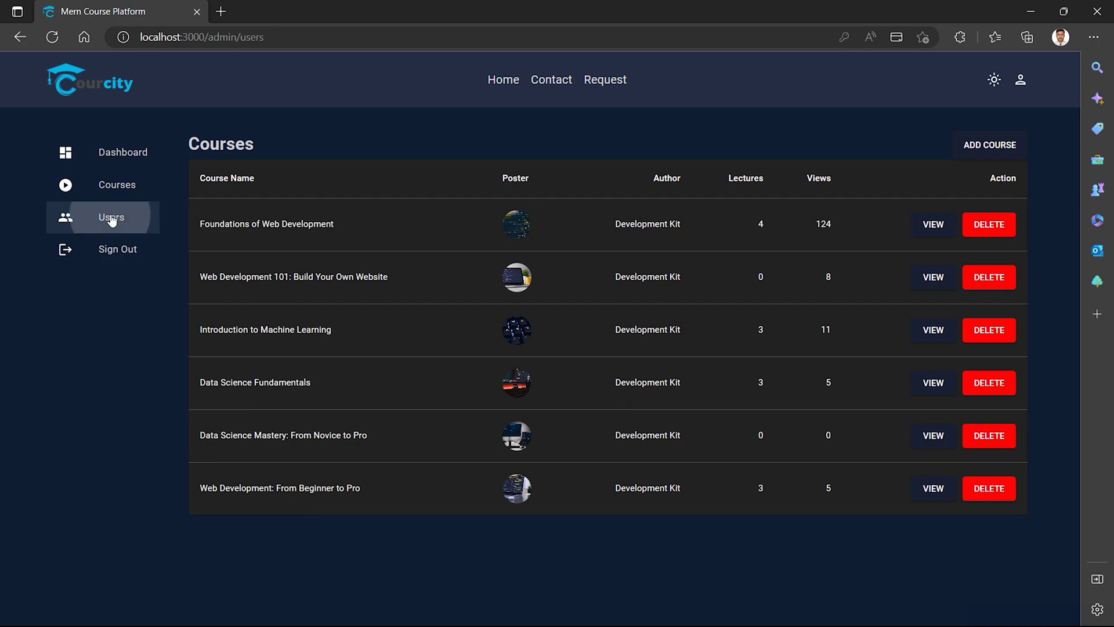
click(114, 188)
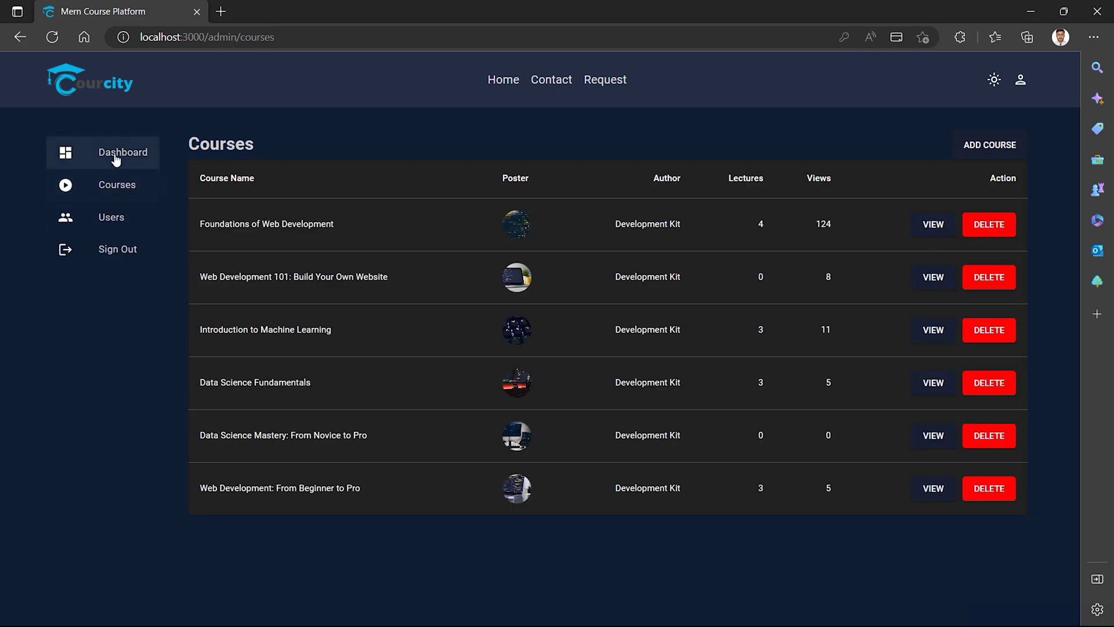
click(115, 158)
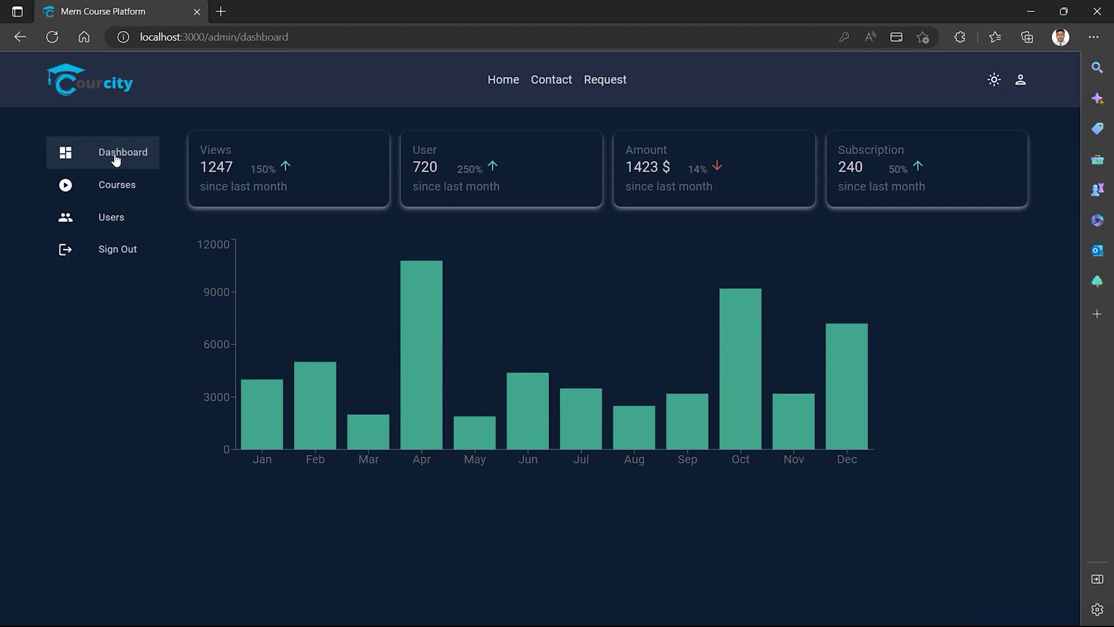